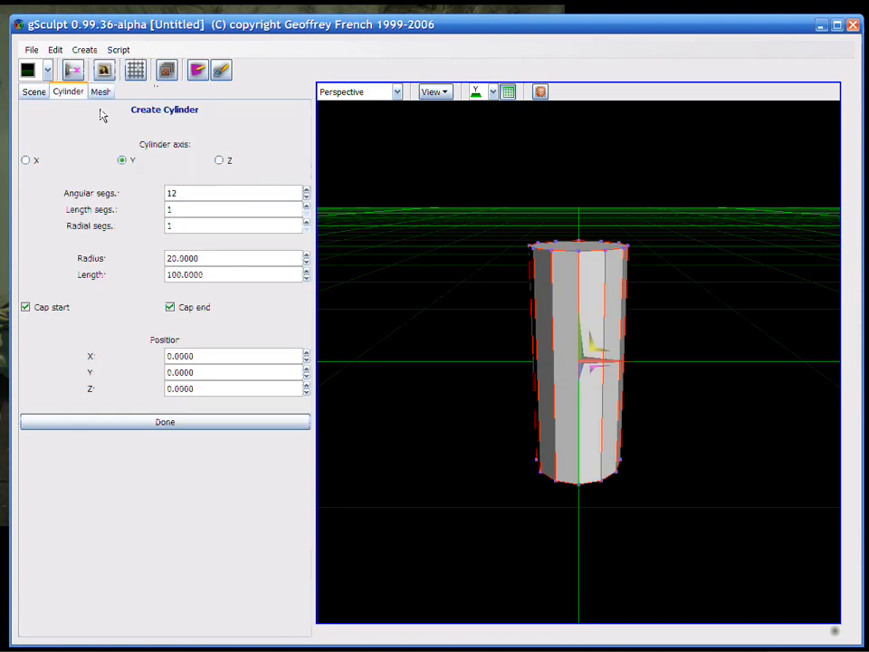
Step: Set the new cylinder's length to 125 and radius to 12, and finish creating it
{"action": "double_click", "coordinate": [201, 276]}
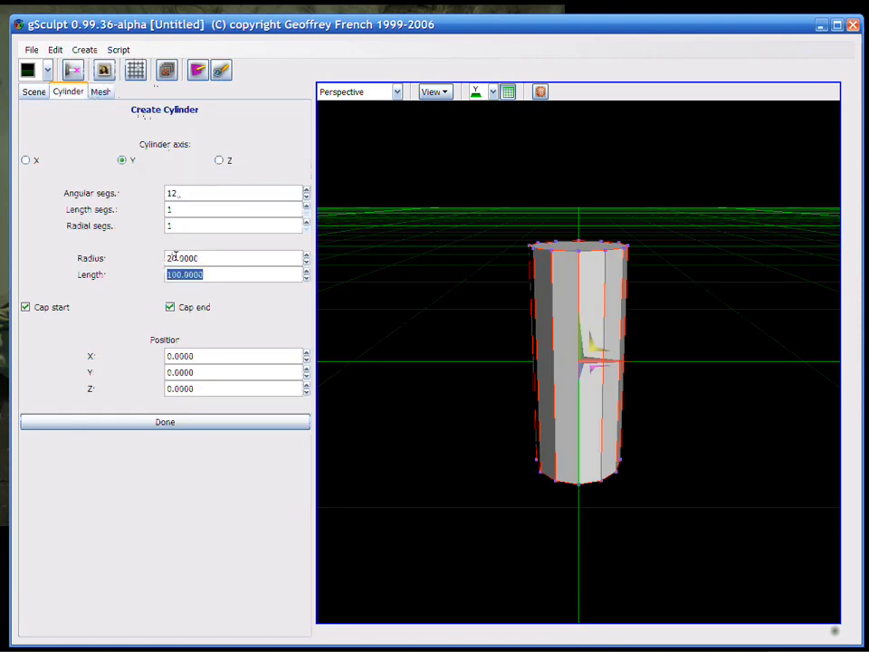
{"action": "type", "text": "125"}
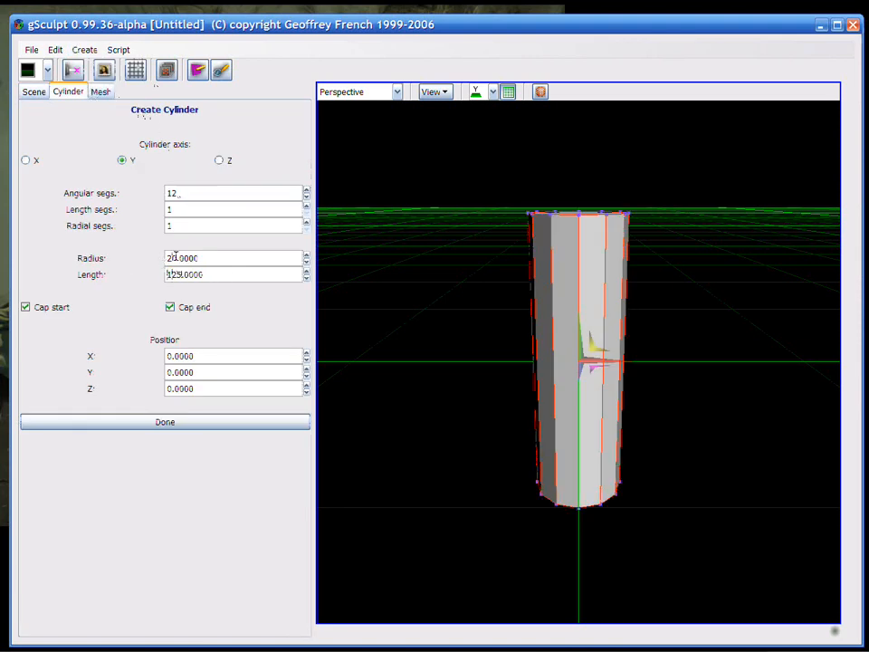
{"action": "left_click_drag", "start_coordinate": [209, 258], "coordinate": [180, 260]}
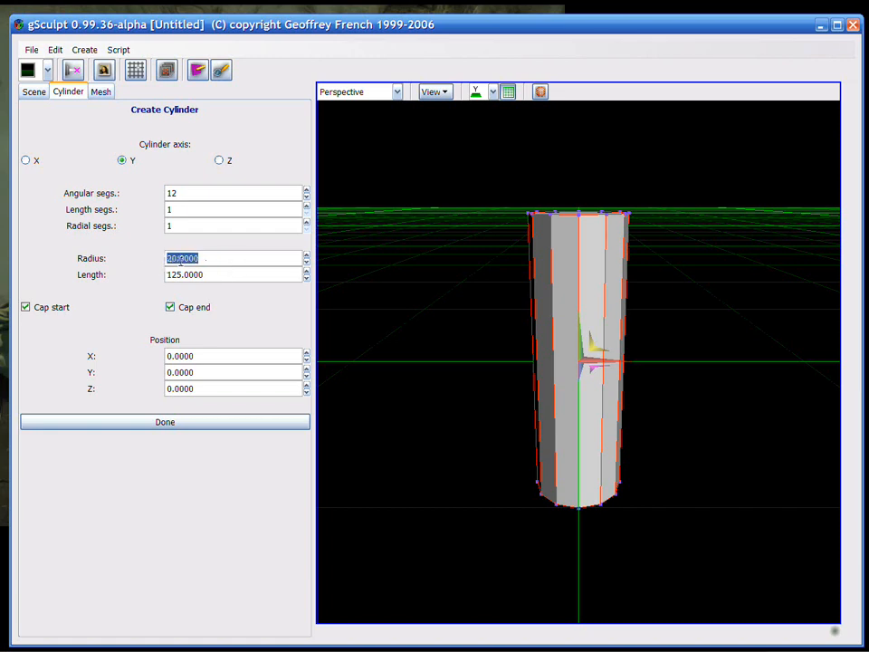
{"action": "type", "text": "12"}
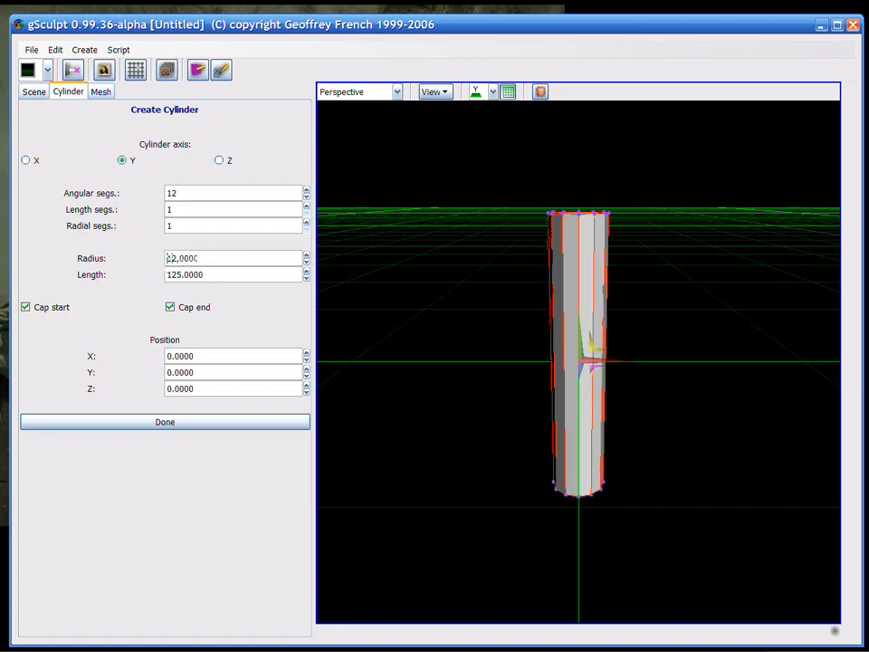
{"action": "left_click", "coordinate": [236, 422]}
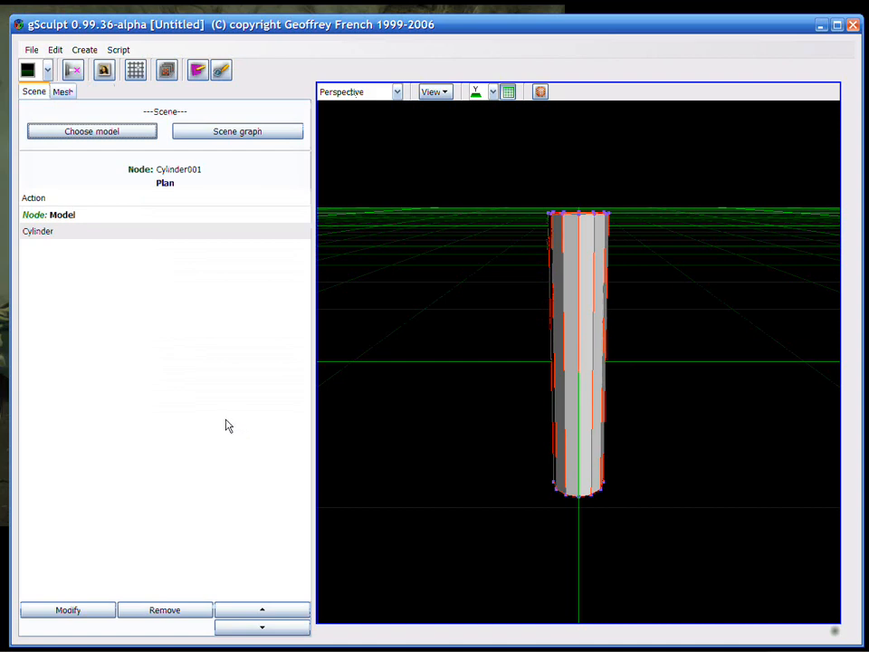
Step: Look through the mesh editing tools available for vertices, edges, faces and the whole body
{"action": "left_click", "coordinate": [64, 92]}
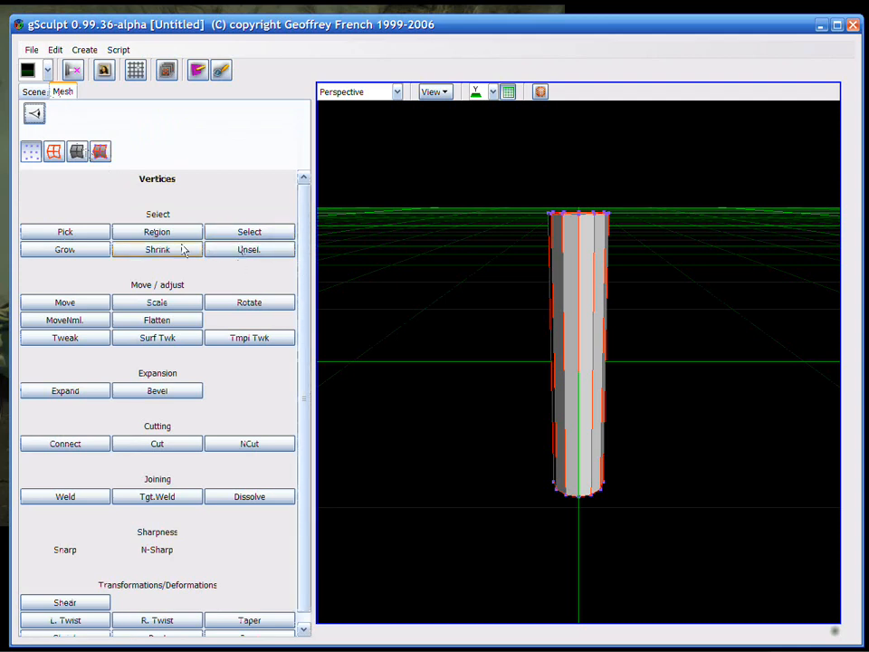
{"action": "mouse_move", "coordinate": [304, 253]}
{"action": "left_mouse_down"}
{"action": "mouse_move", "coordinate": [305, 301]}
{"action": "mouse_move", "coordinate": [304, 241]}
{"action": "left_mouse_up"}
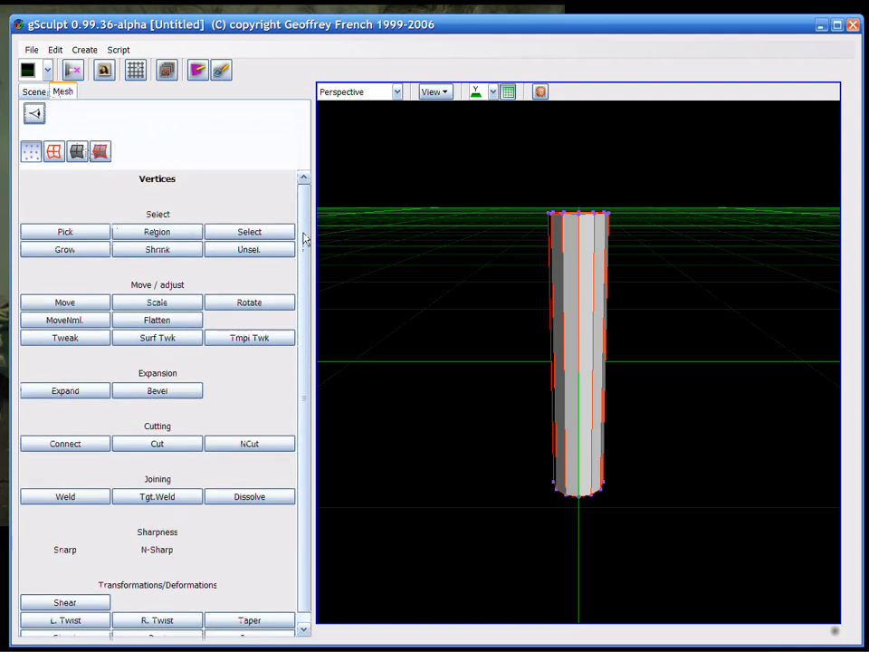
{"action": "left_click", "coordinate": [54, 152]}
{"action": "left_click_drag", "start_coordinate": [306, 246], "coordinate": [304, 181]}
{"action": "left_click", "coordinate": [78, 151]}
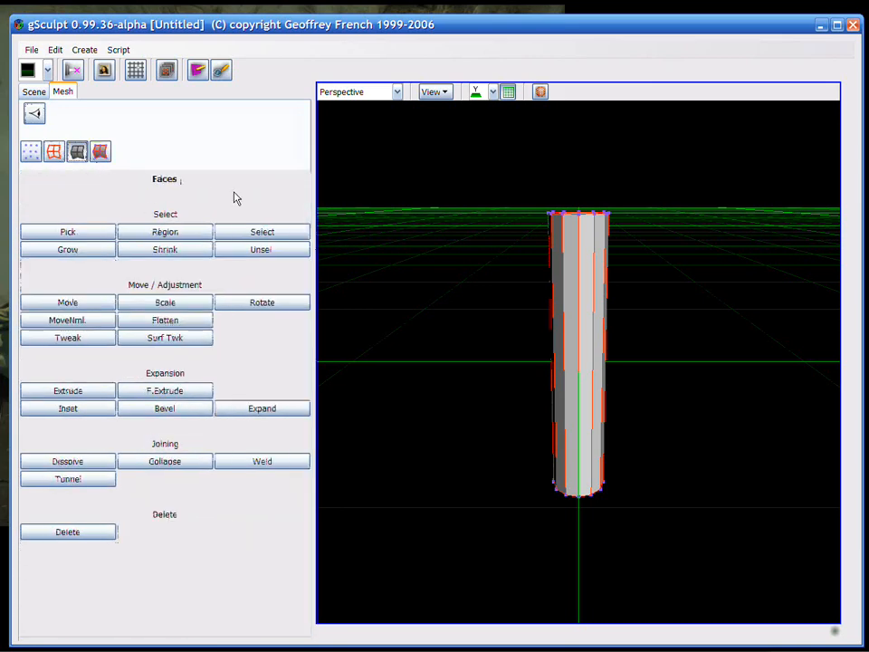
{"action": "left_click", "coordinate": [101, 155]}
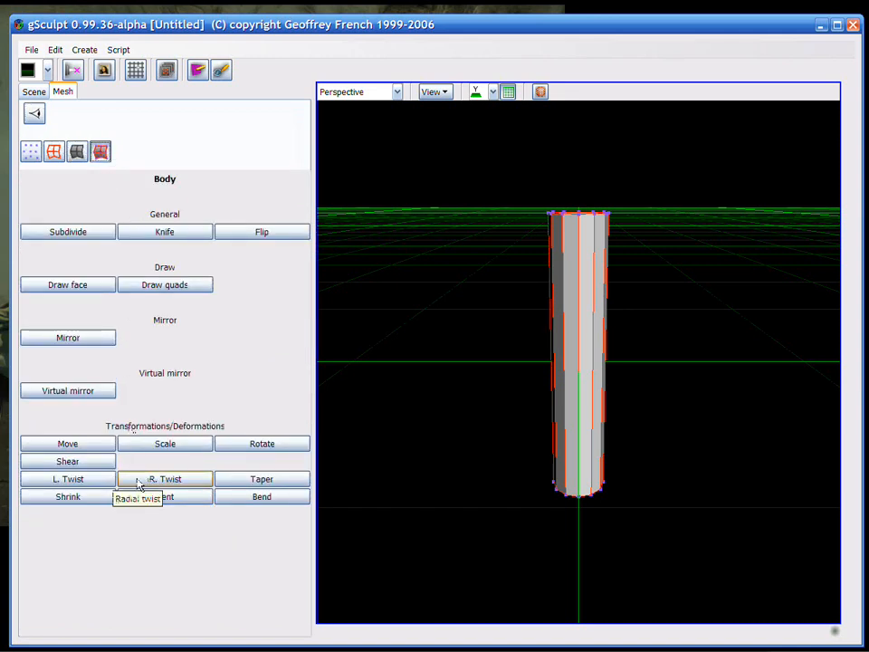
{"action": "key", "text": "1"}
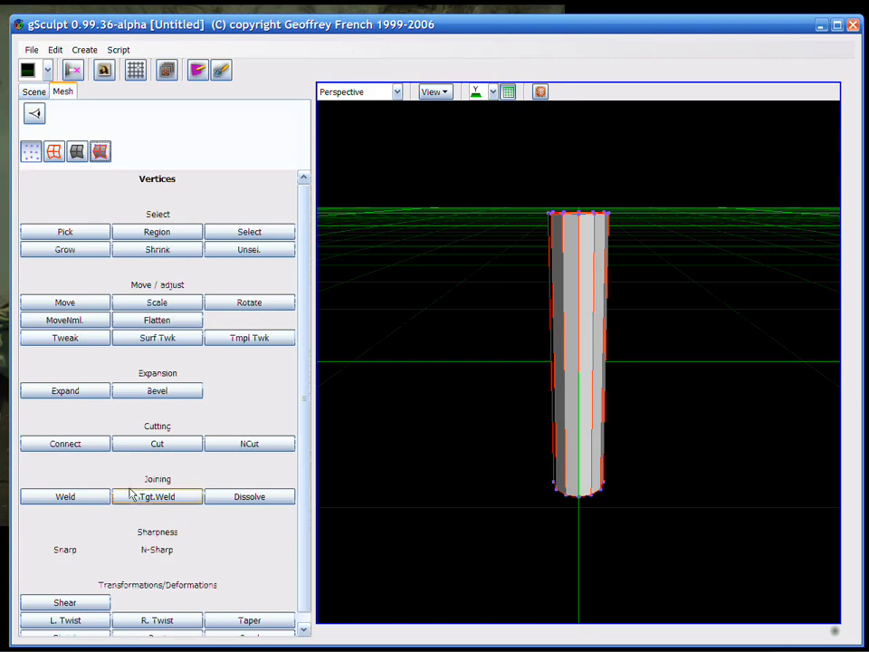
{"action": "key", "text": "2"}
{"action": "key", "text": "3"}
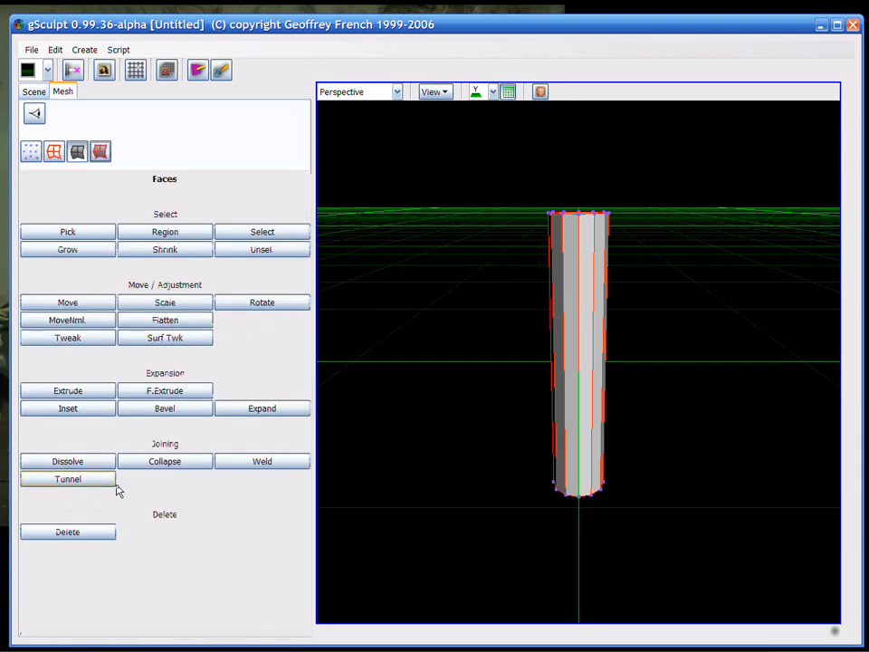
{"action": "key", "text": "4"}
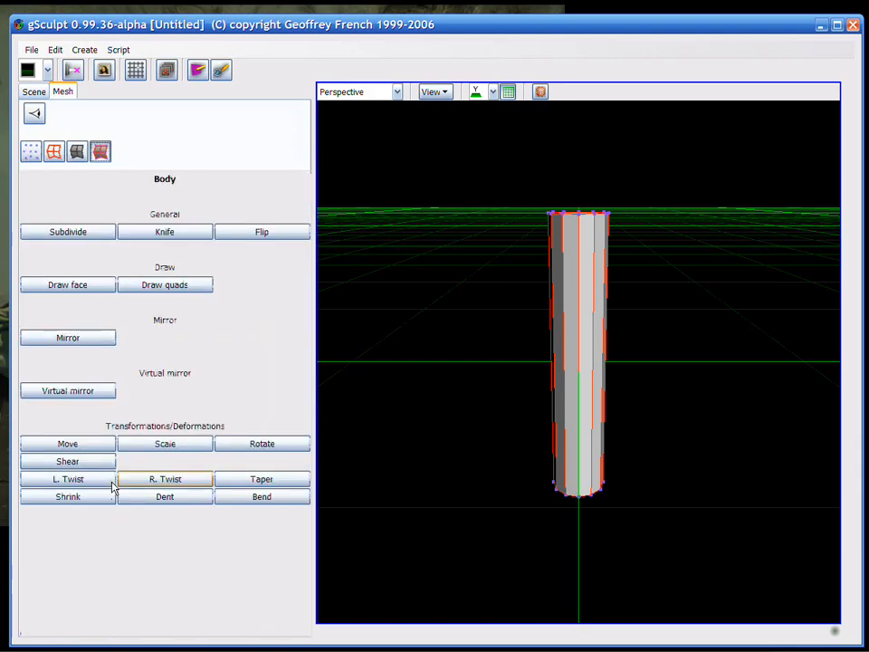
{"action": "key", "text": "1"}
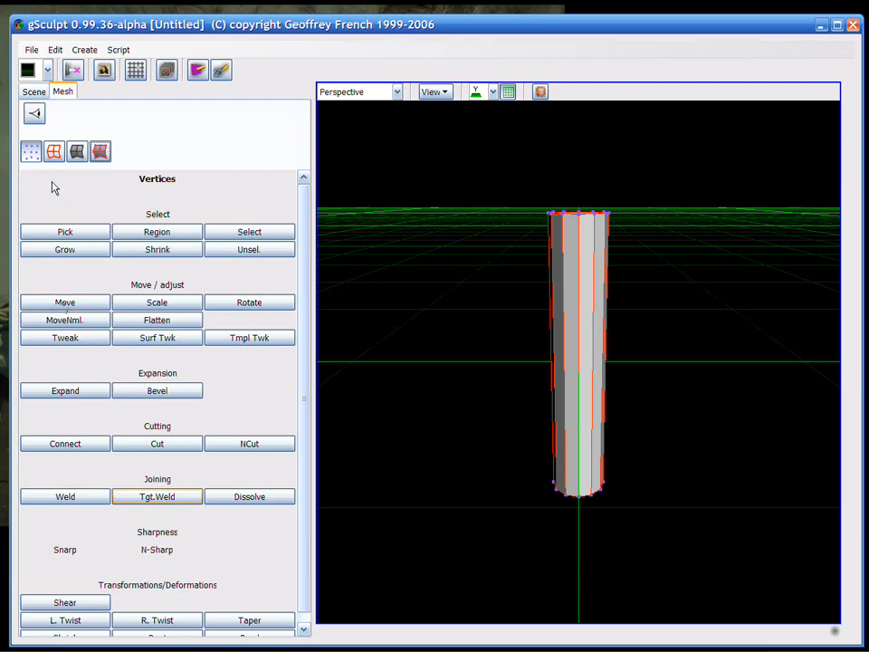
Step: Cut three edge loops around the upper half of the cylinder with the edge Bandsaw tool
{"action": "left_click", "coordinate": [54, 152]}
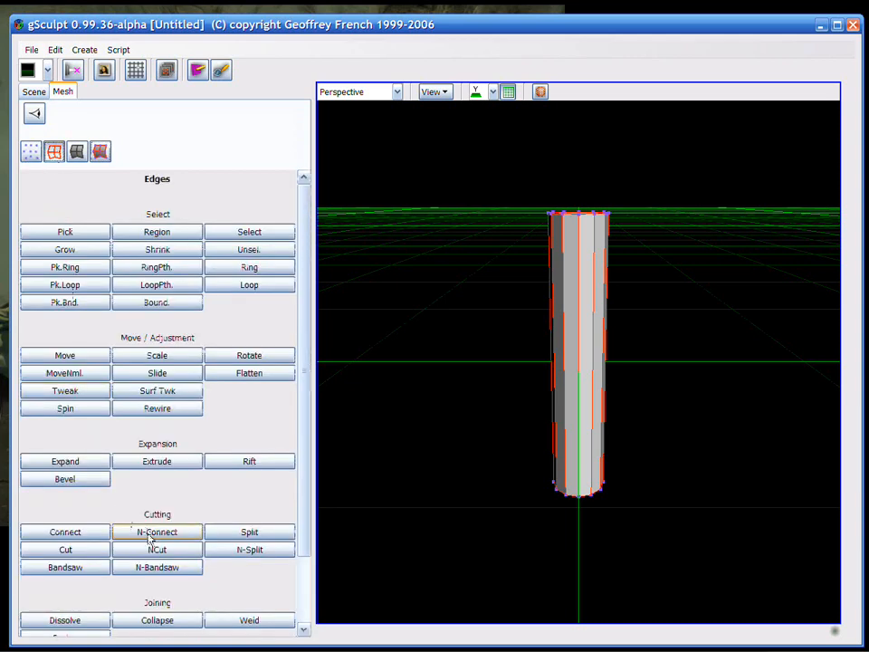
{"action": "left_click", "coordinate": [77, 570]}
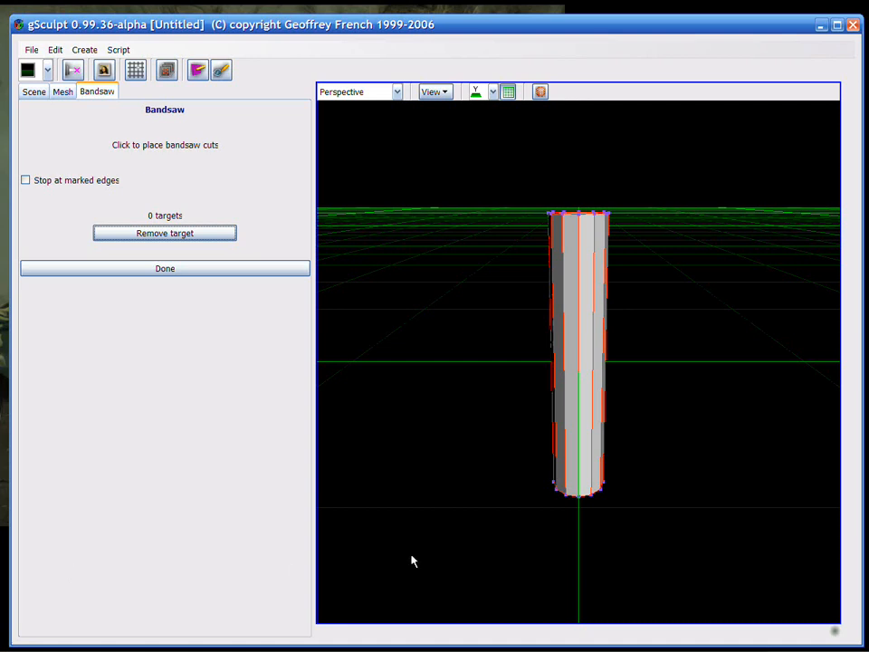
{"action": "scroll", "coordinate": [426, 555], "scroll_direction": "up", "scroll_amount": 1}
{"action": "scroll", "coordinate": [430, 554], "scroll_direction": "up", "scroll_amount": 1}
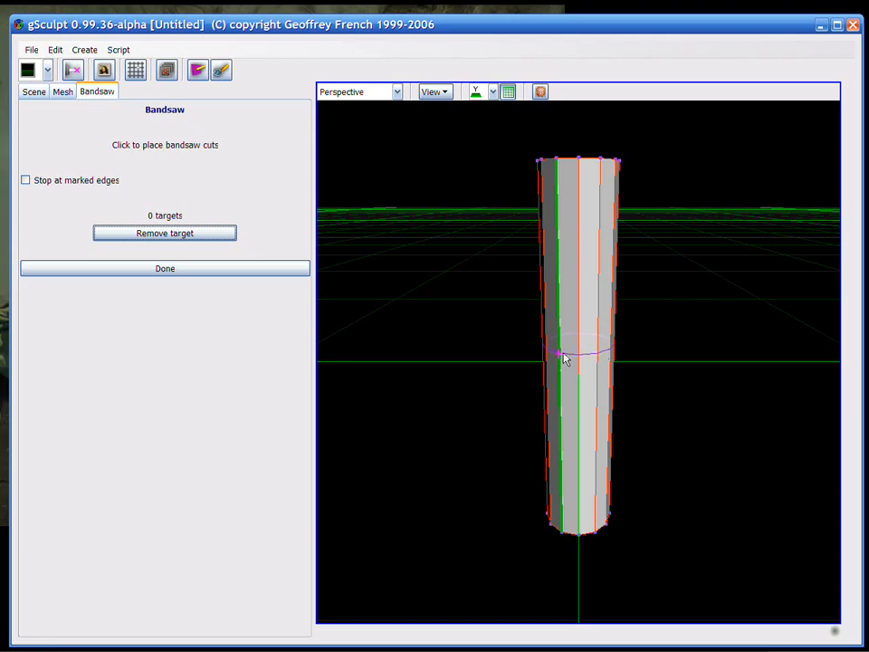
{"action": "left_click", "coordinate": [567, 291]}
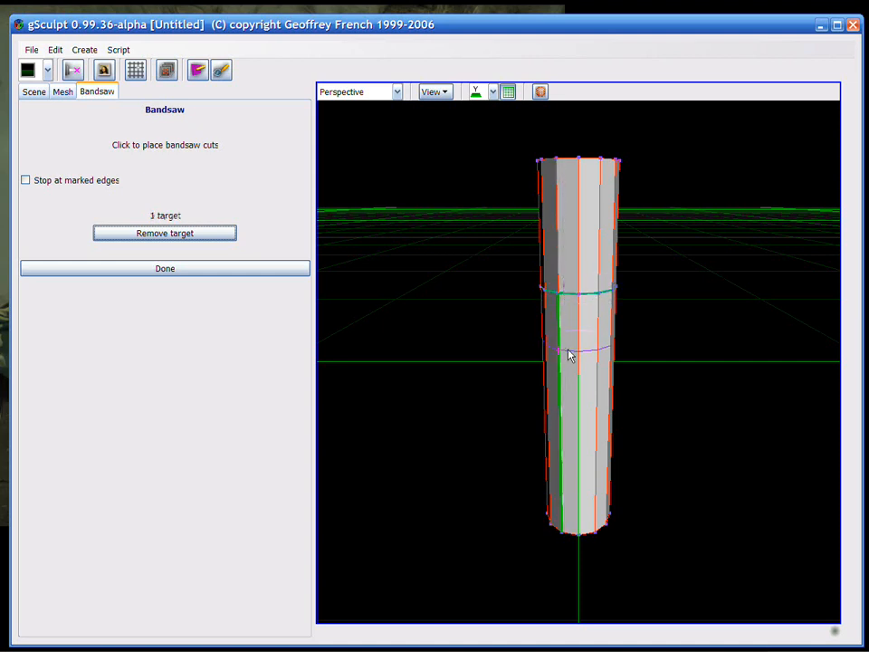
{"action": "left_click", "coordinate": [562, 270]}
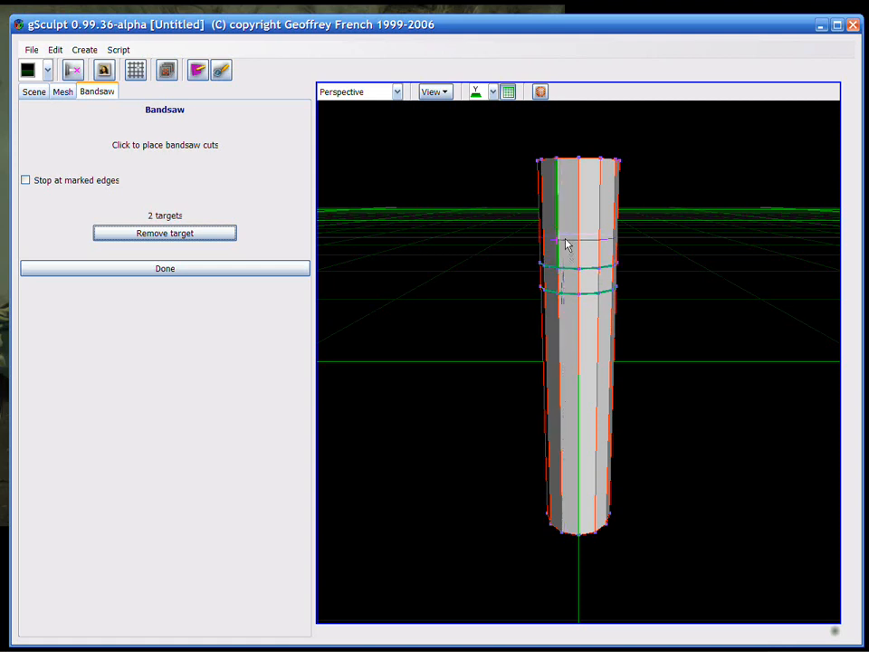
{"action": "left_click", "coordinate": [564, 234]}
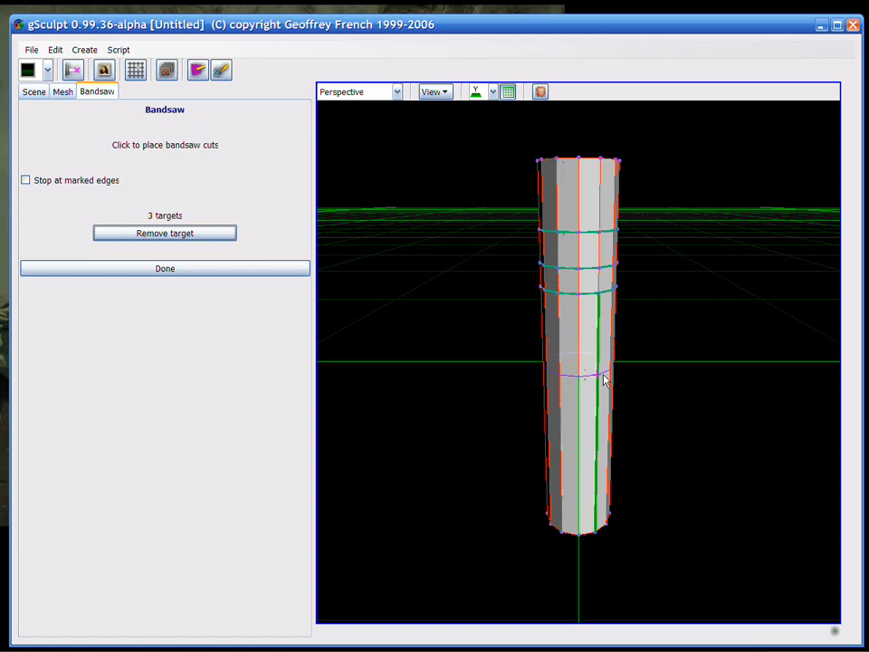
{"action": "left_click", "coordinate": [63, 92]}
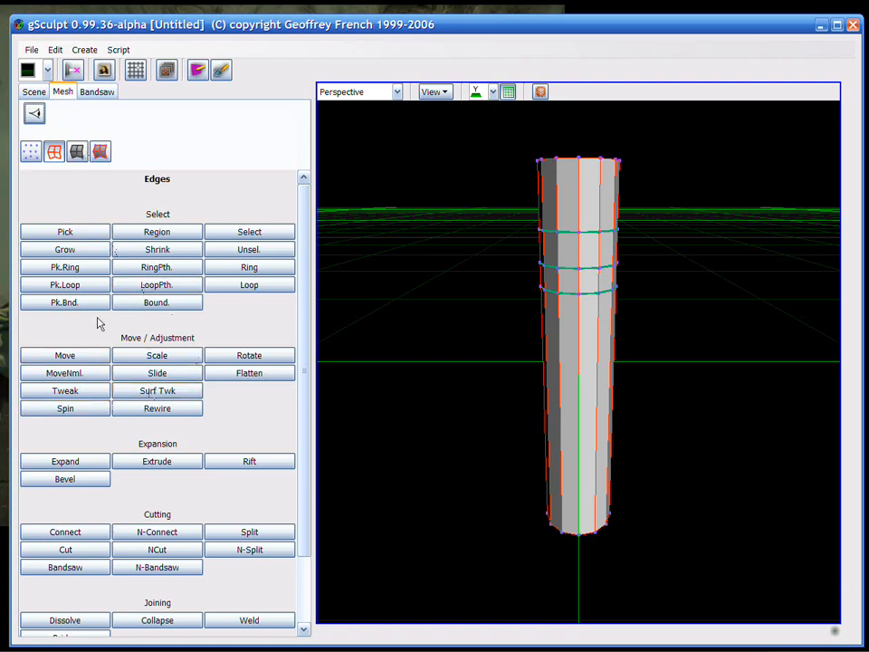
Step: Unselect all edges of the mesh and take a brief look at the Shortcuts settings
{"action": "left_click", "coordinate": [248, 250]}
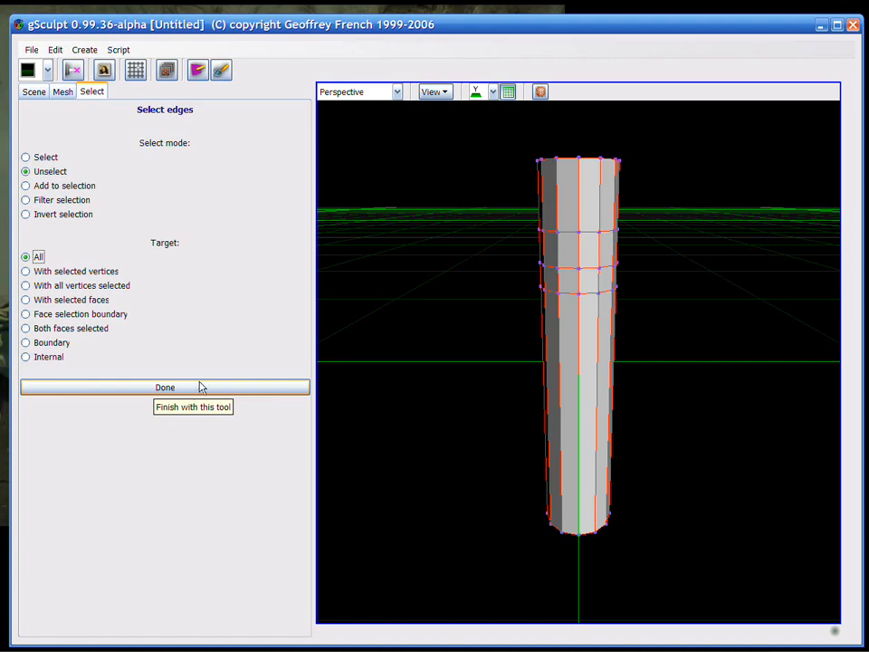
{"action": "left_click", "coordinate": [56, 51]}
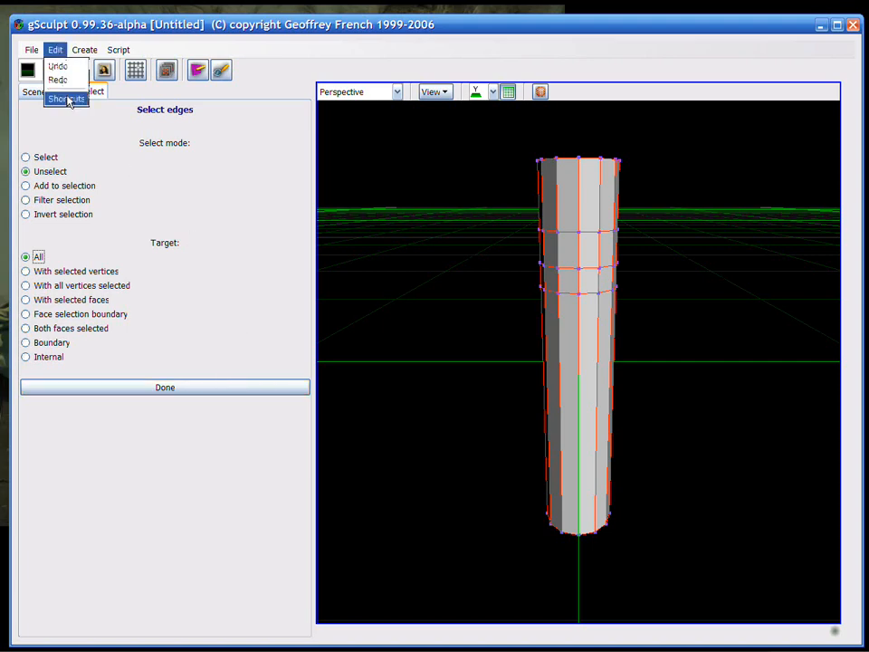
{"action": "left_click", "coordinate": [54, 77]}
{"action": "left_click_drag", "start_coordinate": [19, 38], "coordinate": [496, 202]}
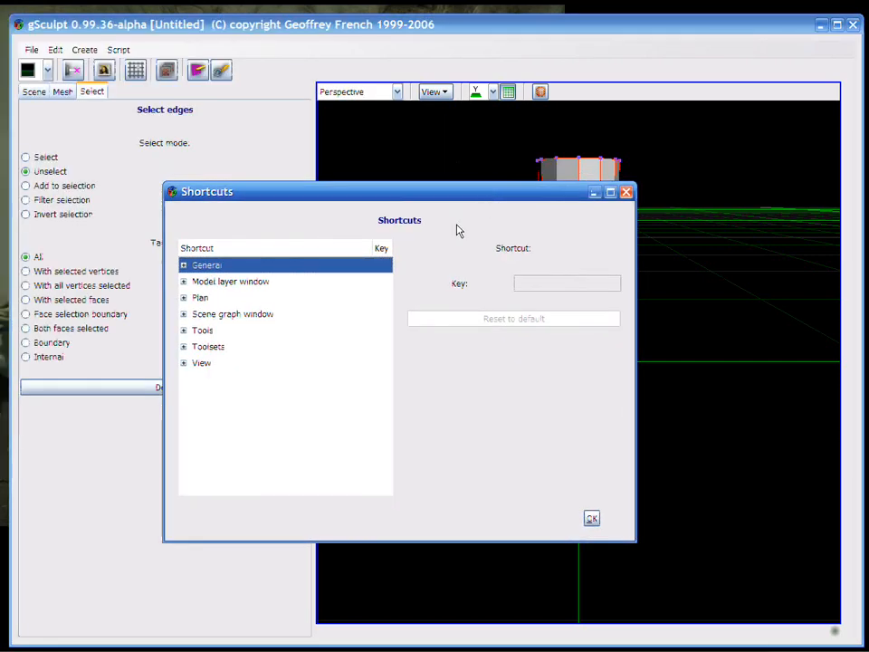
{"action": "left_click", "coordinate": [593, 518]}
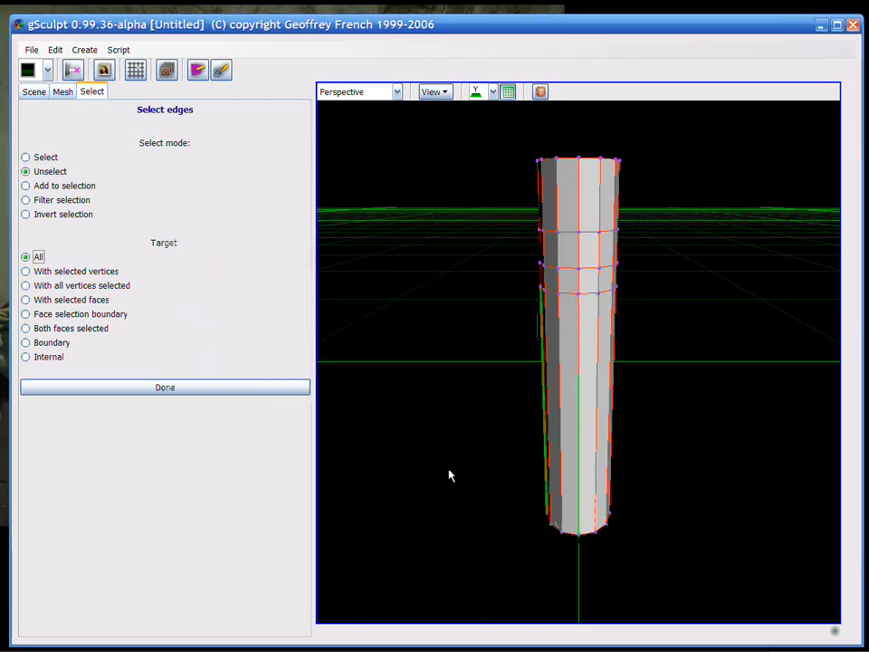
{"action": "left_click", "coordinate": [269, 388]}
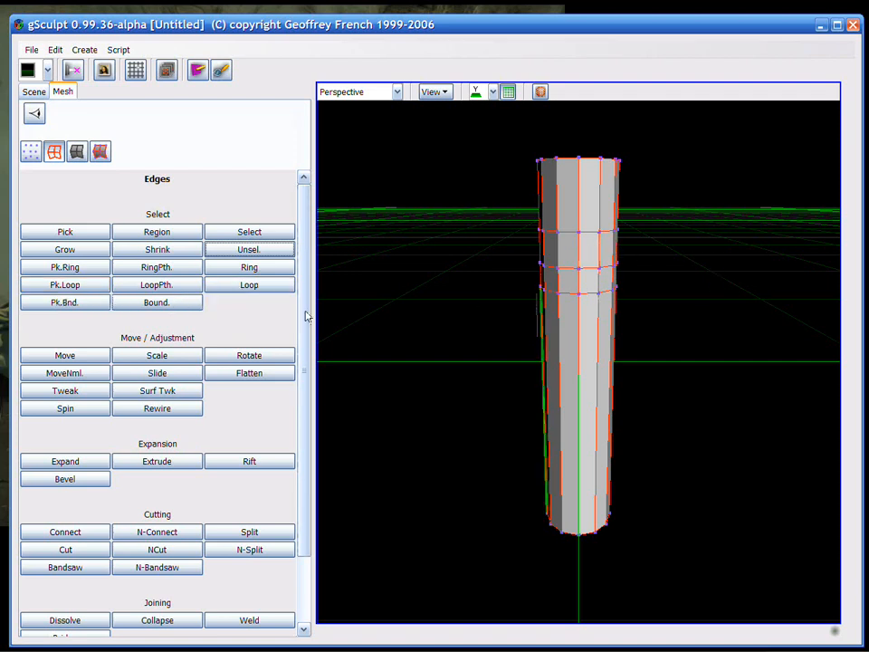
Step: Pick the upper two of the three cut edge loops around the cylinder
{"action": "left_click", "coordinate": [65, 285]}
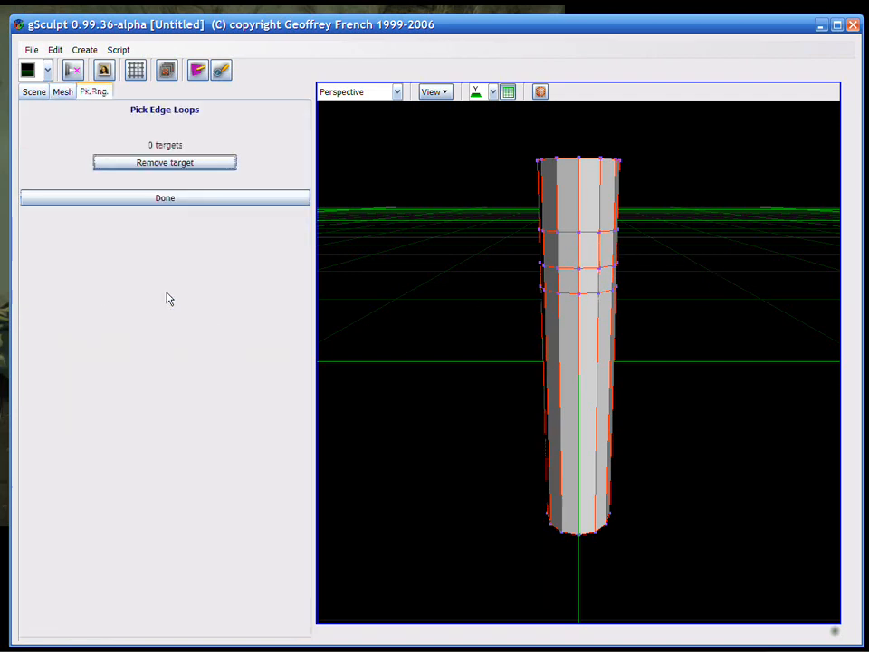
{"action": "left_click", "coordinate": [563, 272]}
{"action": "left_click", "coordinate": [567, 237]}
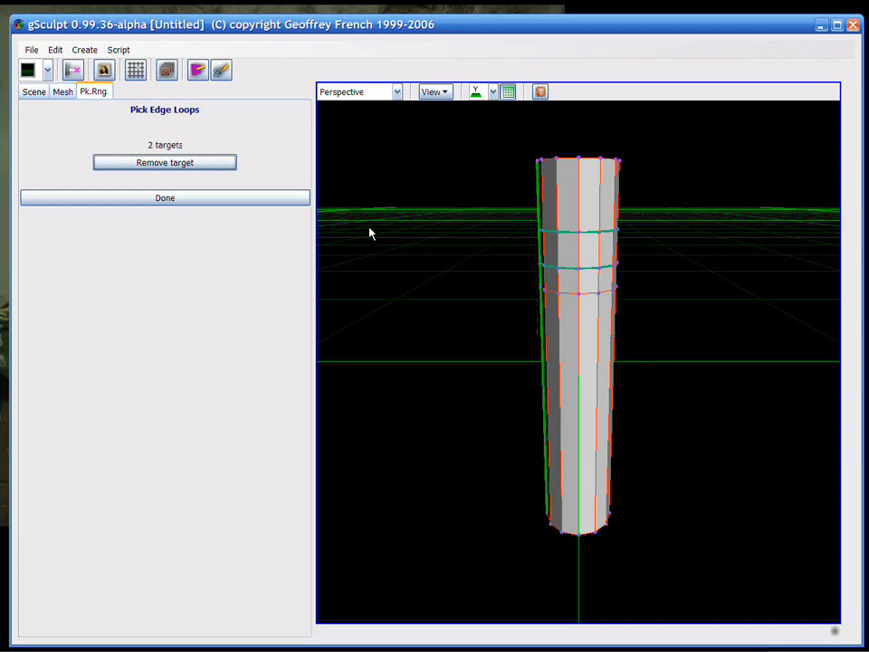
{"action": "left_click", "coordinate": [63, 92]}
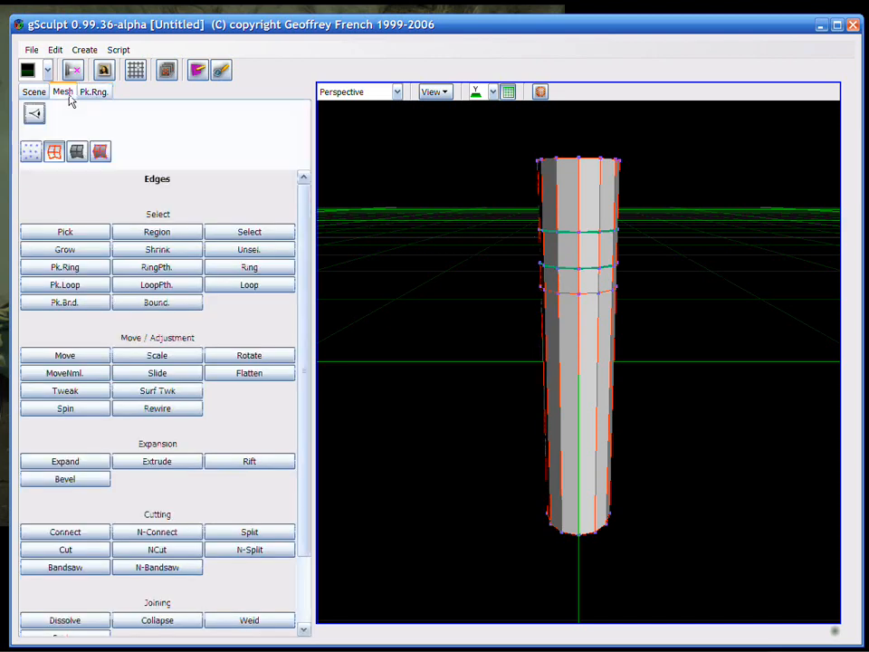
Step: Scale the two picked edge loops outward by about 5.76 in X and Z, keeping Y at 1, to form a wide disc
{"action": "right_click", "coordinate": [380, 212]}
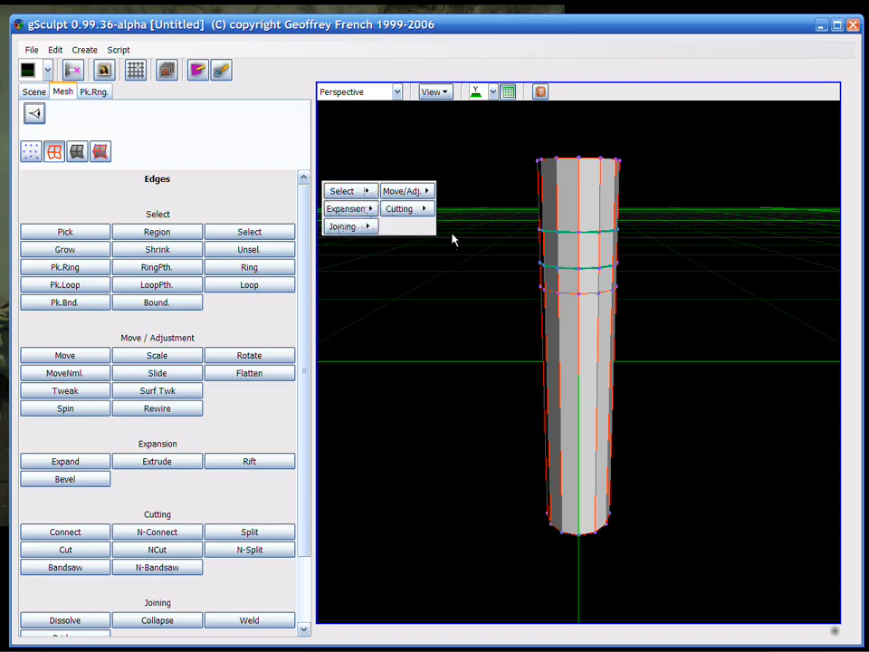
{"action": "left_click", "coordinate": [421, 194]}
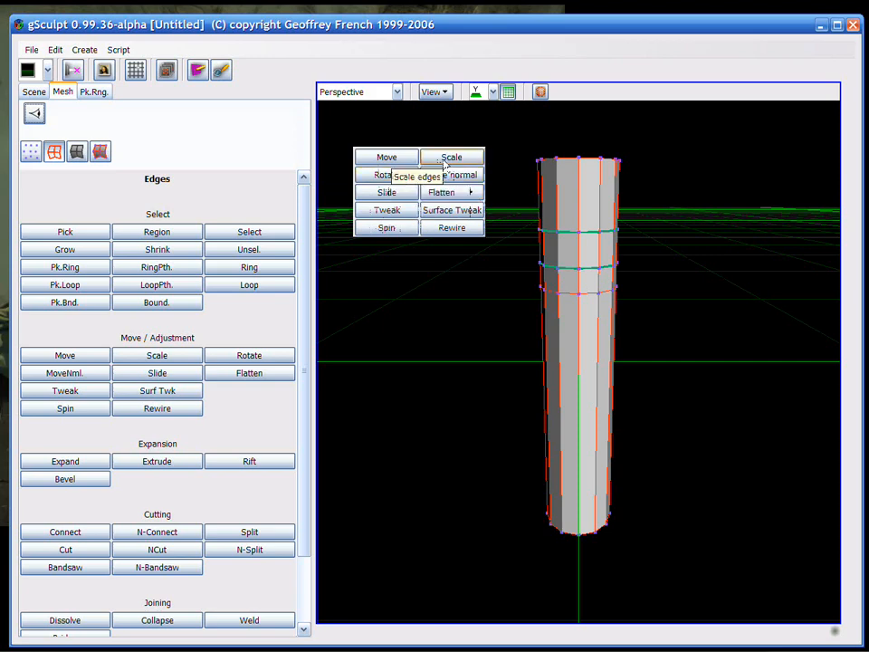
{"action": "left_click", "coordinate": [446, 161]}
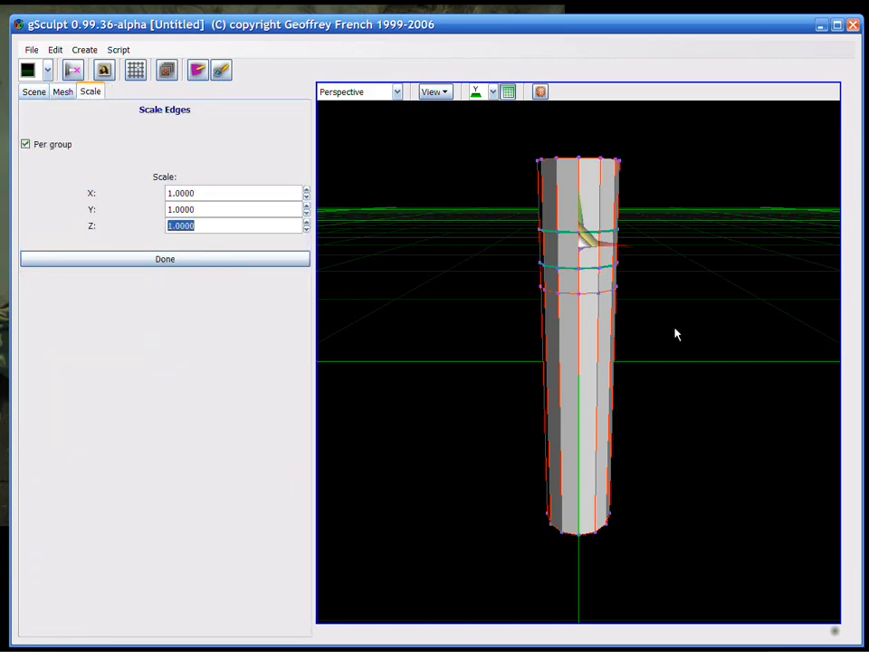
{"action": "middle_click_drag", "start_coordinate": [689, 322], "coordinate": [619, 352]}
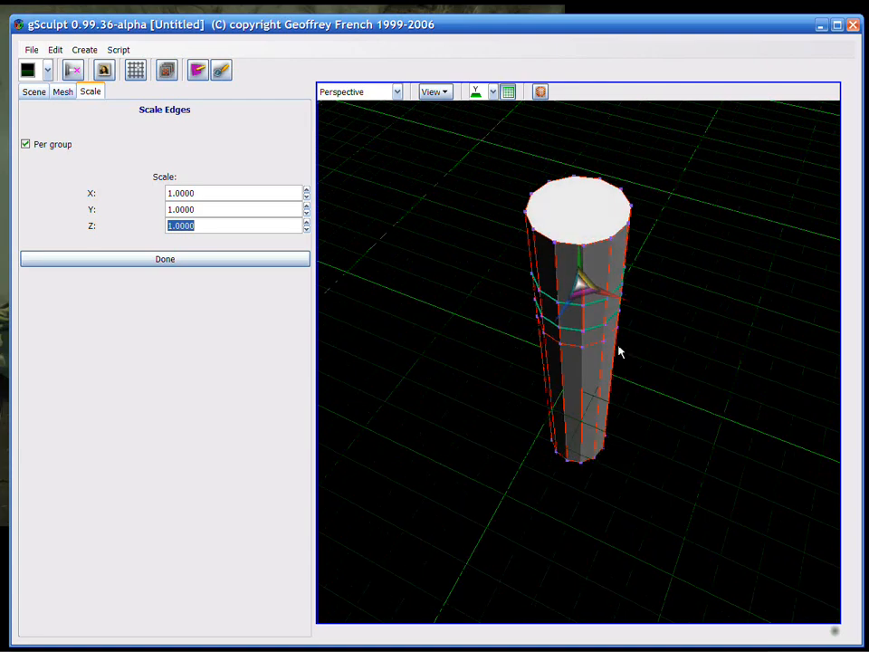
{"action": "mouse_move", "coordinate": [586, 311]}
{"action": "middle_mouse_down"}
{"action": "mouse_move", "coordinate": [632, 336]}
{"action": "mouse_move", "coordinate": [597, 306]}
{"action": "middle_mouse_up"}
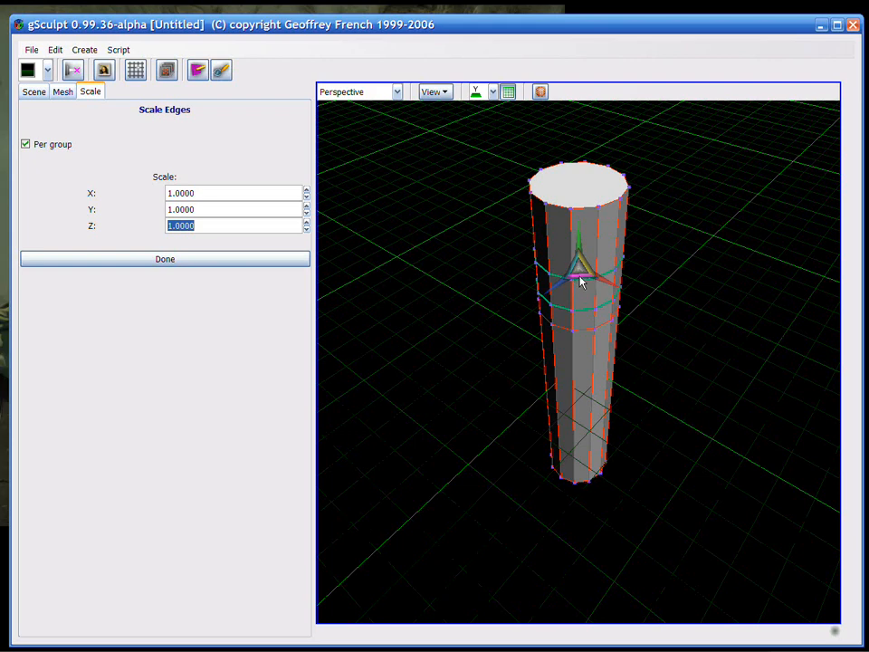
{"action": "left_click_drag", "start_coordinate": [580, 281], "coordinate": [855, 559]}
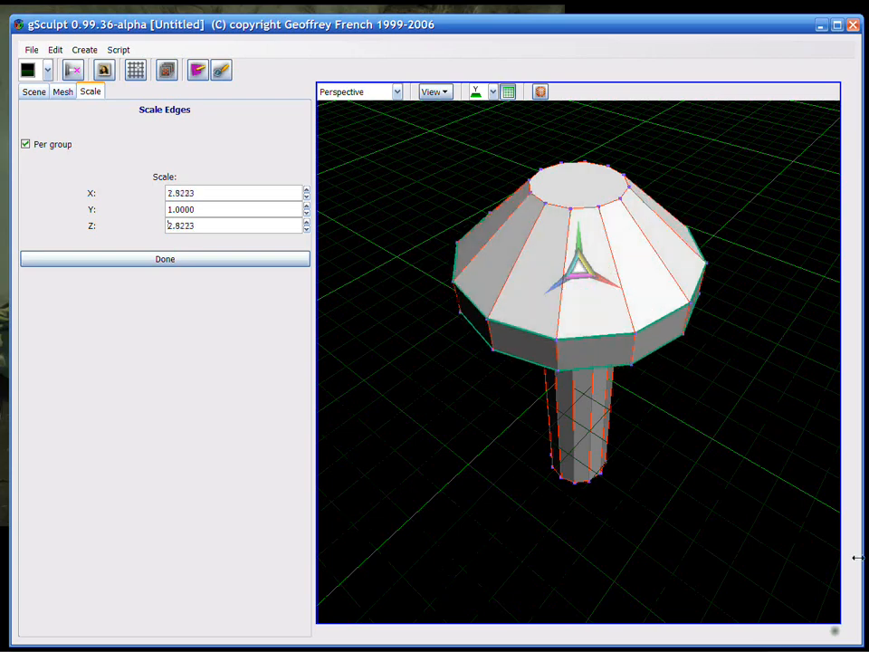
{"action": "left_click_drag", "start_coordinate": [582, 285], "coordinate": [750, 450]}
{"action": "middle_click_drag", "start_coordinate": [750, 450], "coordinate": [667, 186]}
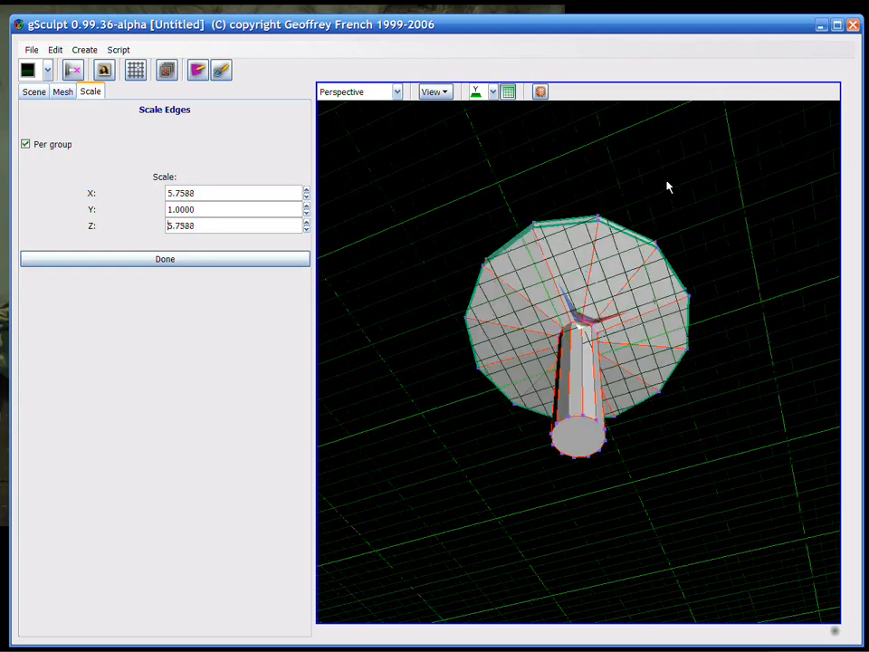
Step: Enlarge the disc by scaling the two picked edge loops to about 8.48 in X and Z, and unselect all edges
{"action": "left_click_drag", "start_coordinate": [598, 326], "coordinate": [630, 239]}
{"action": "middle_click_drag", "start_coordinate": [630, 239], "coordinate": [623, 325]}
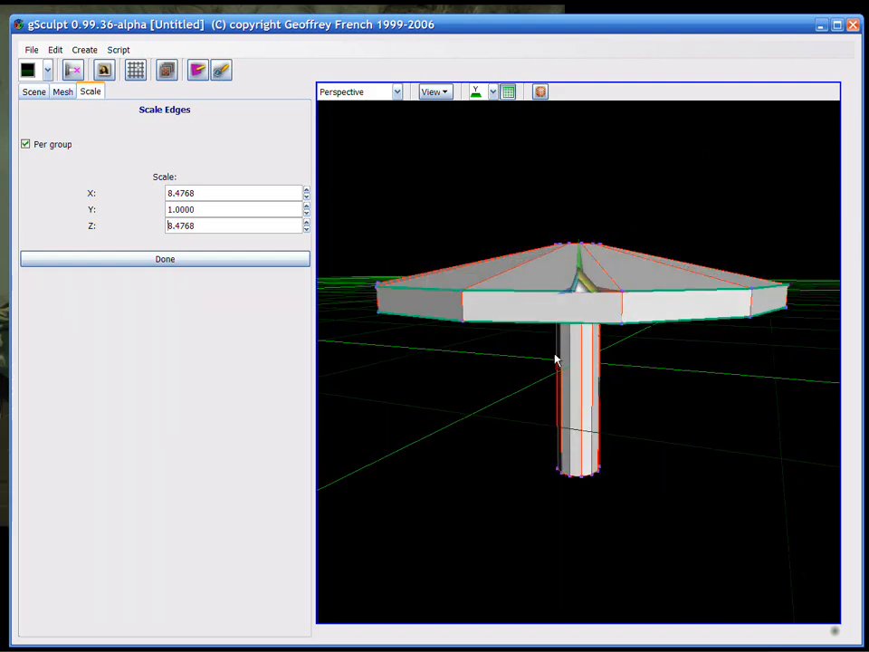
{"action": "key", "text": "space"}
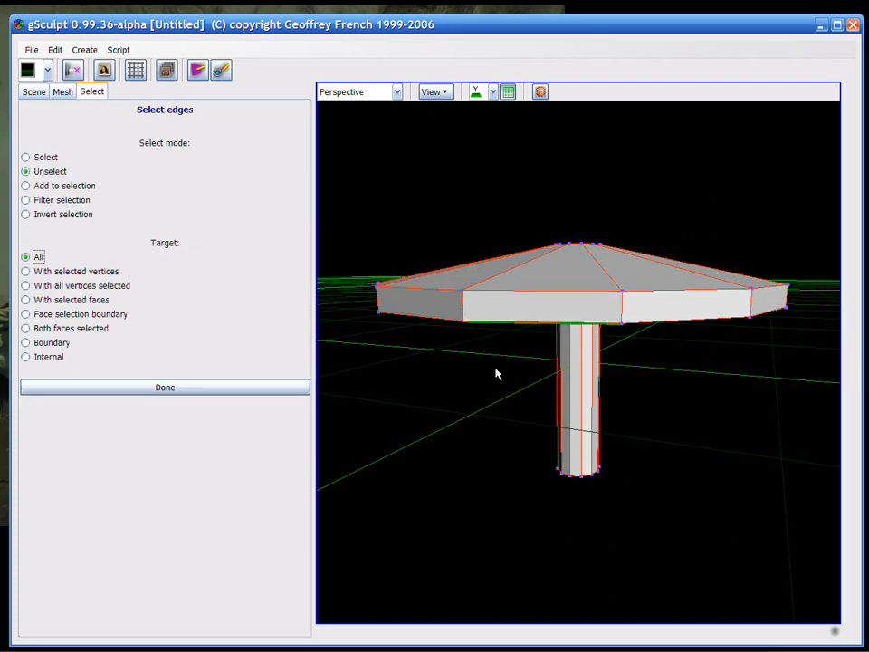
Step: Pick the lower rim edge loop of the disc, move it up about 5.79 in Y, and unselect all edges
{"action": "key", "text": "space"}
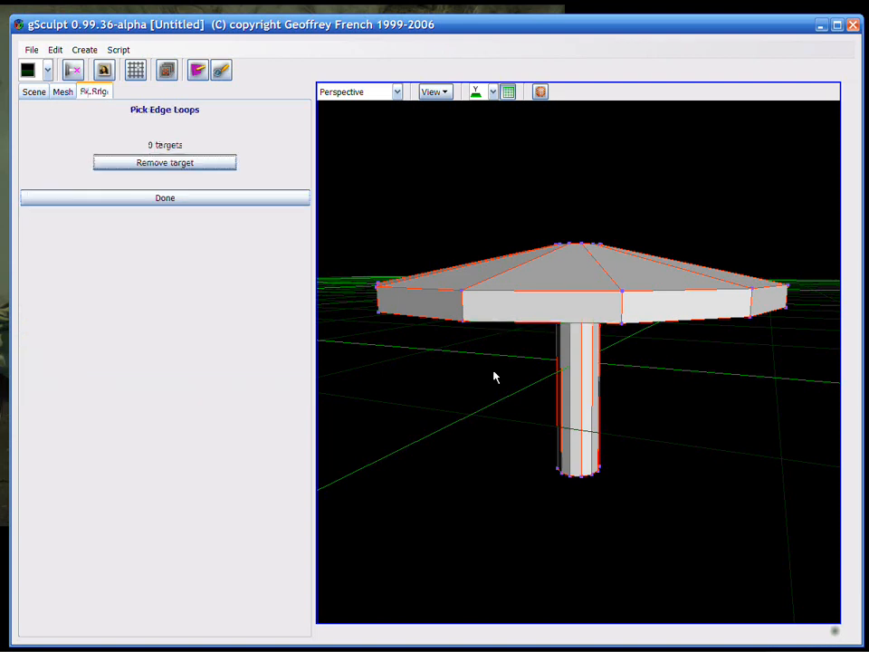
{"action": "left_click", "coordinate": [491, 316]}
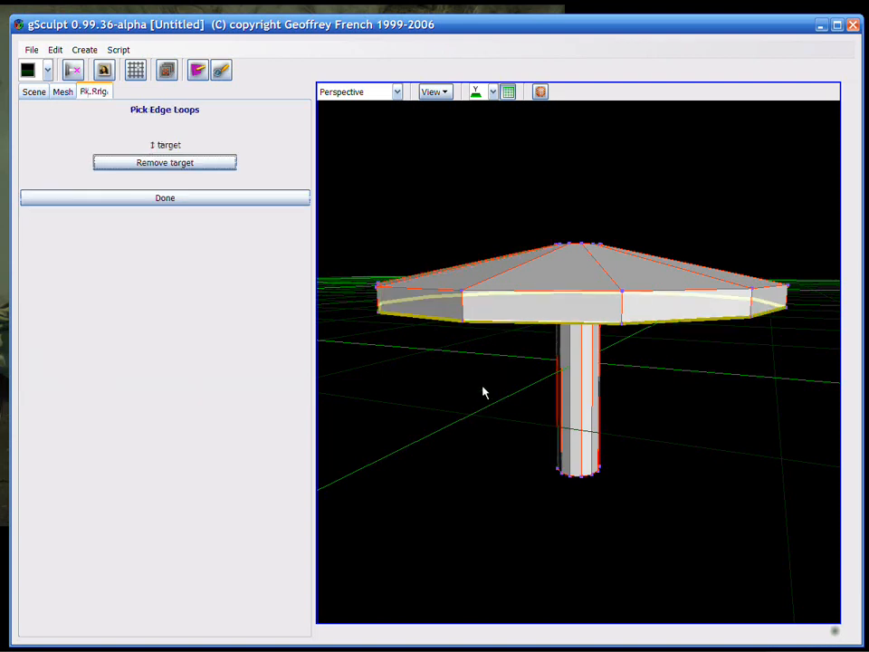
{"action": "key", "text": "space"}
{"action": "left_click_drag", "start_coordinate": [572, 294], "coordinate": [579, 281]}
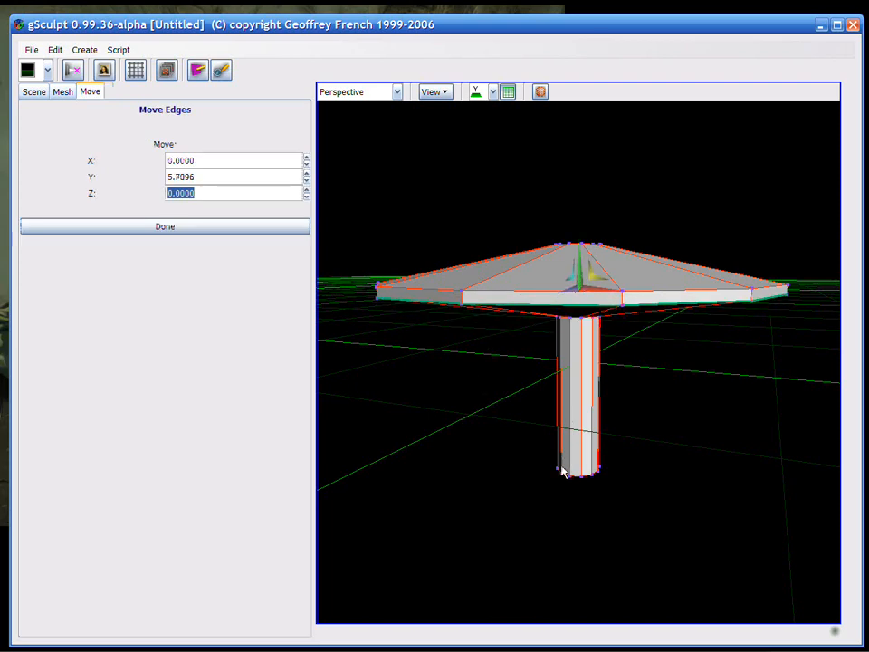
{"action": "key", "text": "ctrl+shift+a"}
Step: Pick the edge loop where the shaft meets the disc's underside, raise it in Y into the disc, and unselect all edges
{"action": "middle_click_drag", "start_coordinate": [517, 456], "coordinate": [542, 316]}
{"action": "scroll", "coordinate": [543, 321], "scroll_direction": "up", "scroll_amount": 3}
{"action": "left_click", "coordinate": [575, 305]}
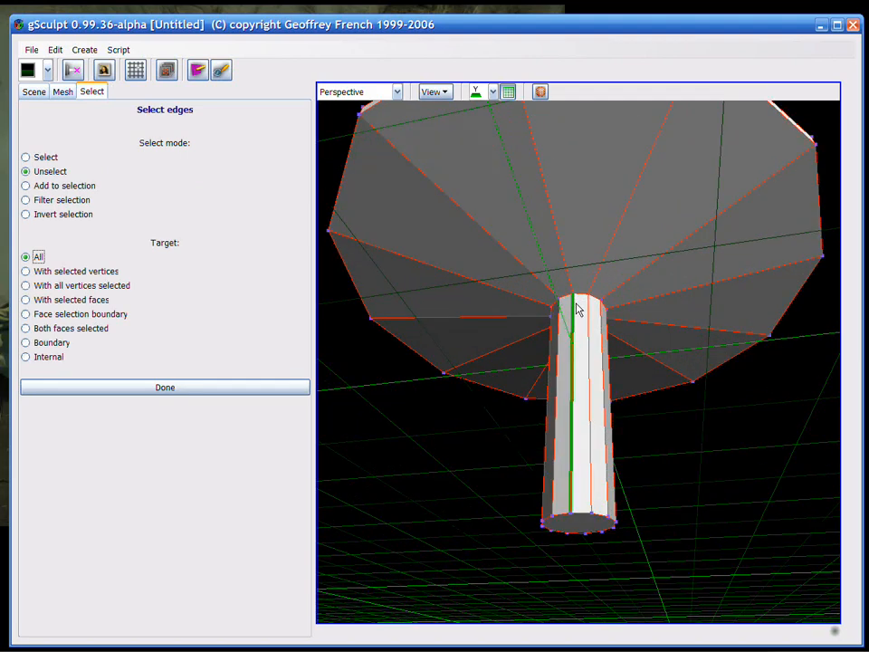
{"action": "key", "text": "l"}
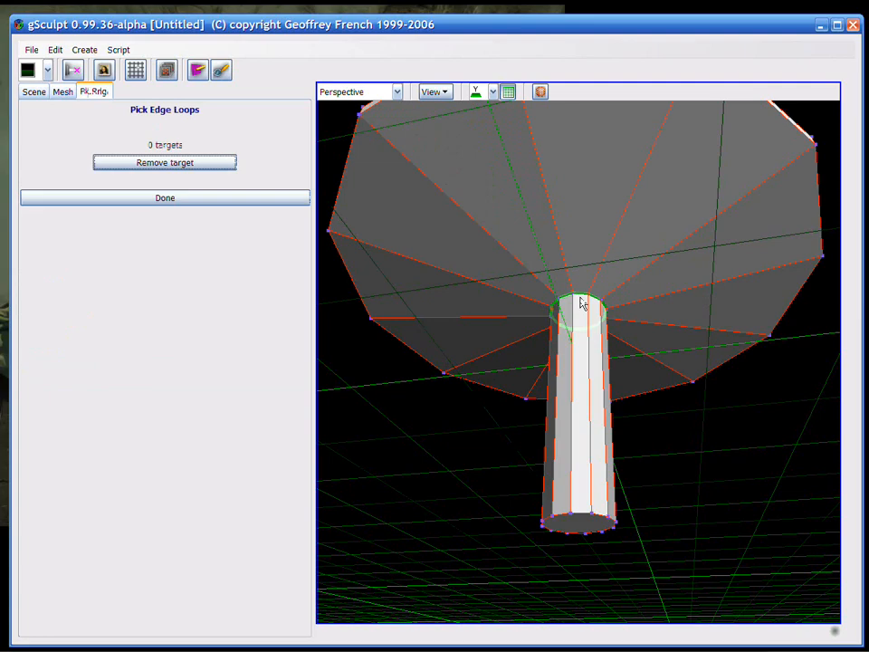
{"action": "left_click", "coordinate": [580, 303]}
{"action": "key", "text": "m"}
{"action": "middle_click_drag", "start_coordinate": [580, 302], "coordinate": [512, 498]}
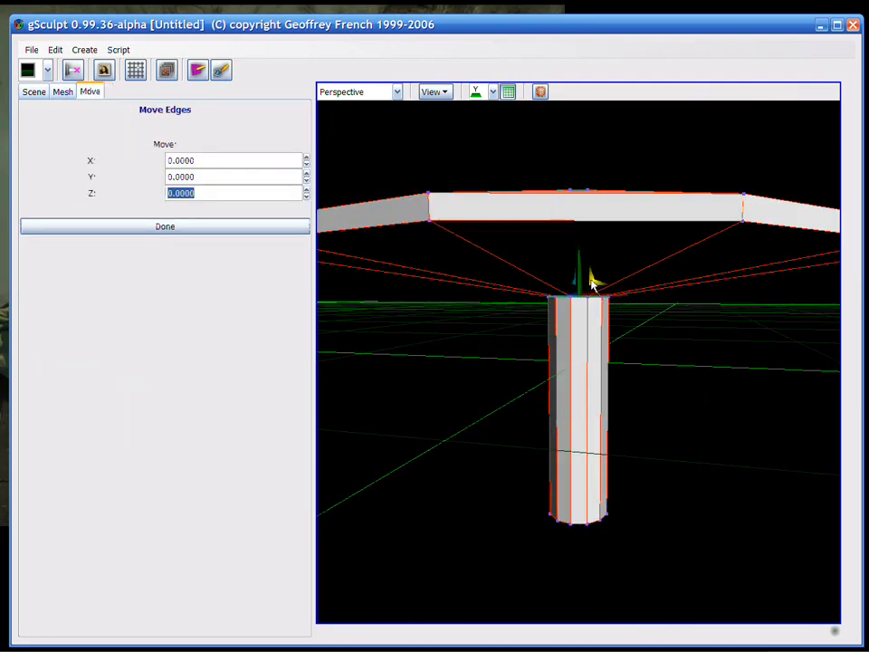
{"action": "left_click_drag", "start_coordinate": [581, 278], "coordinate": [585, 226]}
{"action": "middle_click_drag", "start_coordinate": [580, 262], "coordinate": [578, 236]}
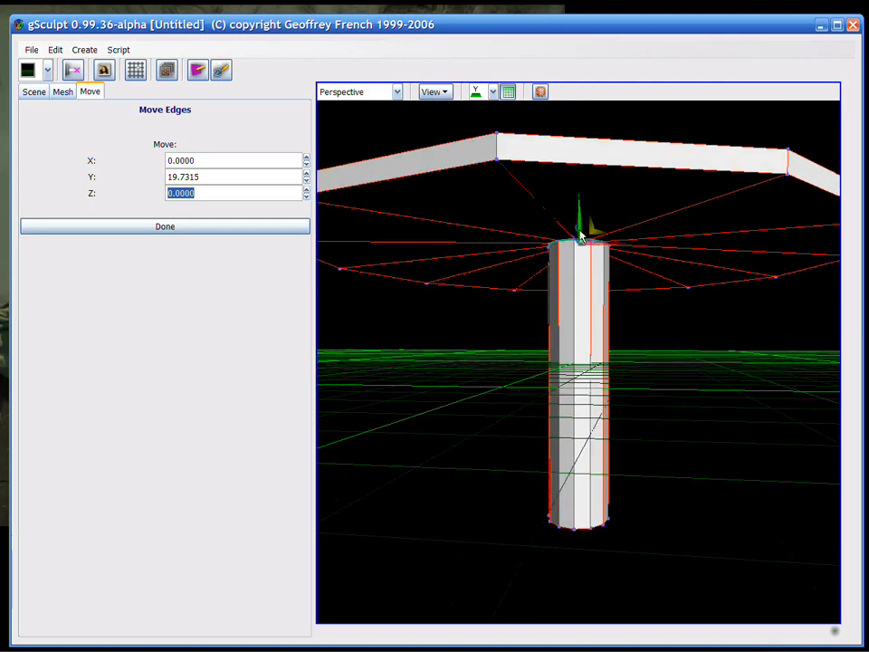
{"action": "left_click_drag", "start_coordinate": [580, 231], "coordinate": [580, 240]}
{"action": "key", "text": "space"}
Step: Hide the grid in the perspective view and show the disc's underside
{"action": "middle_click_drag", "start_coordinate": [560, 273], "coordinate": [460, 81]}
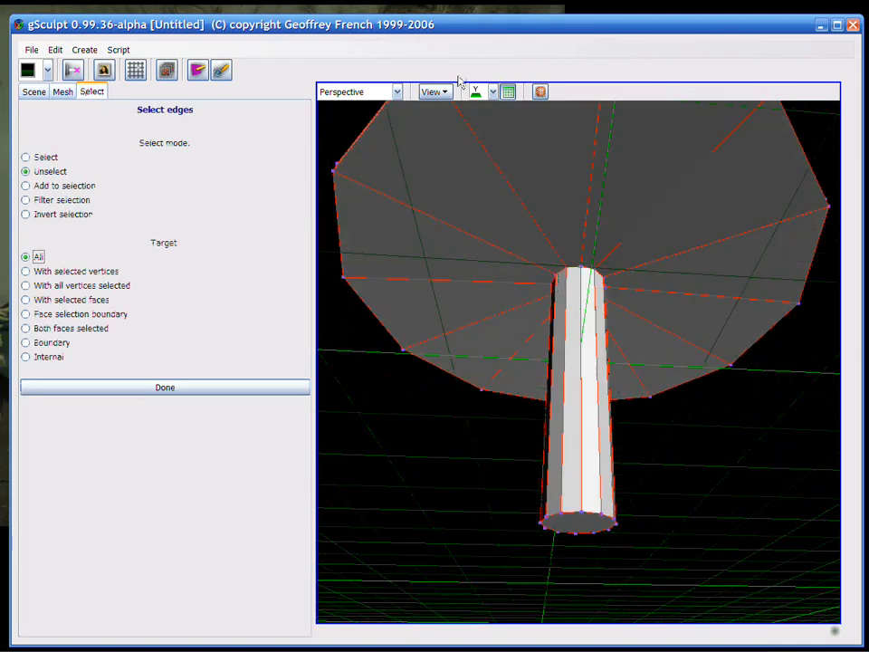
{"action": "left_click", "coordinate": [508, 93]}
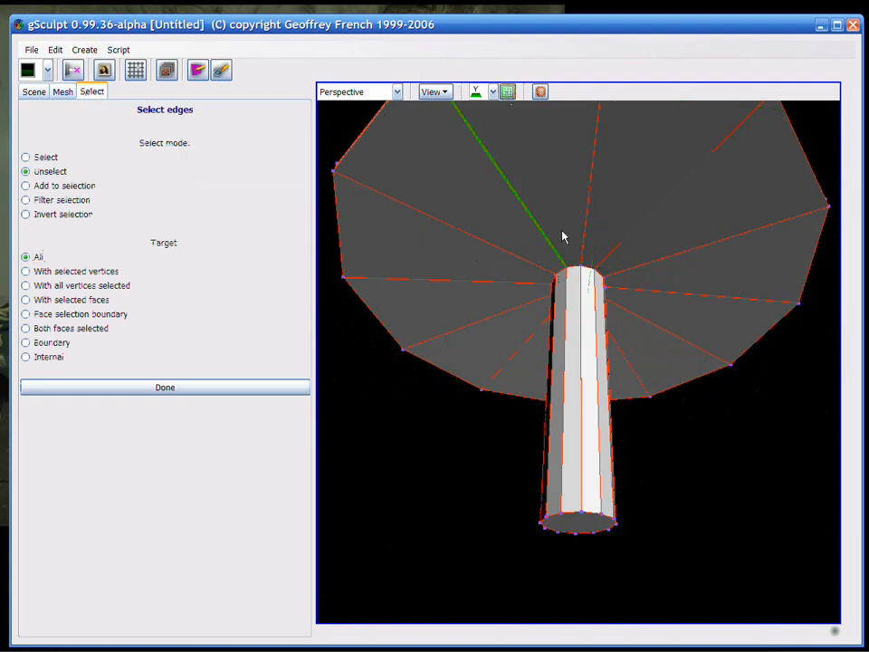
{"action": "middle_click_drag", "start_coordinate": [646, 229], "coordinate": [644, 308]}
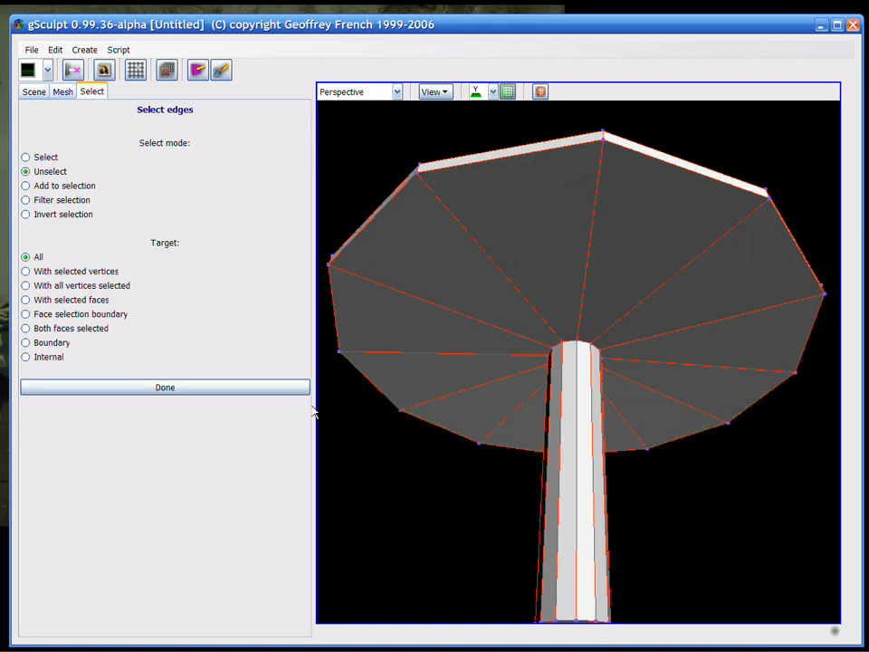
Step: Cut an edge loop around the disc's underside between shaft and rim with Bandsaw, and move it slightly down in Y
{"action": "right_click", "coordinate": [360, 152]}
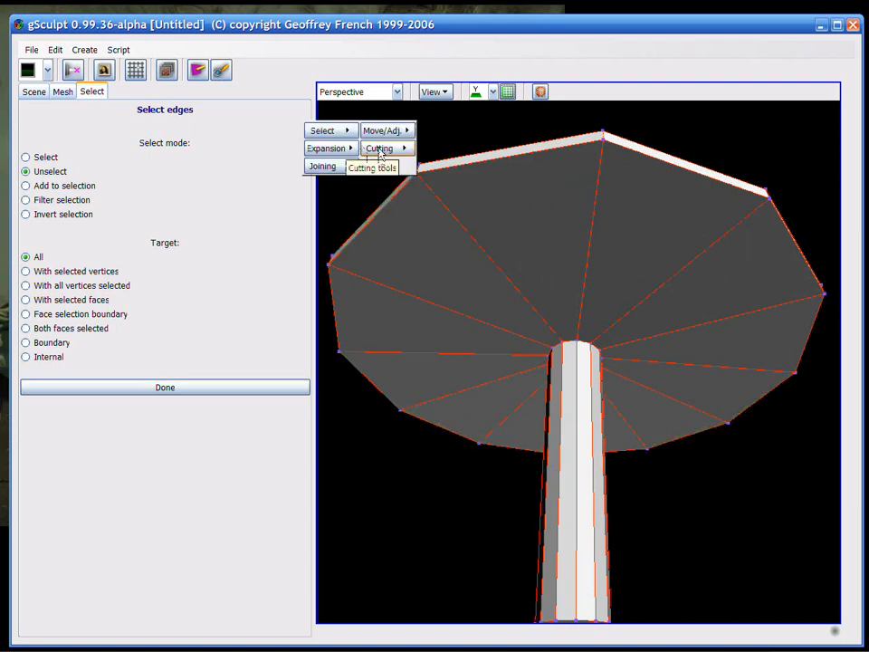
{"action": "left_click", "coordinate": [380, 149]}
{"action": "left_click", "coordinate": [351, 174]}
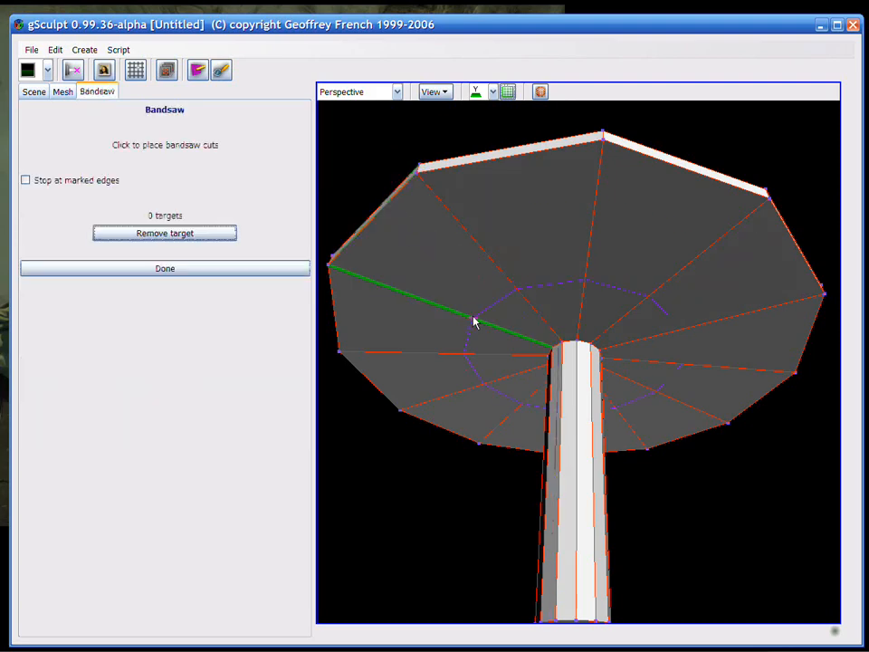
{"action": "left_click", "coordinate": [435, 305]}
{"action": "middle_click_drag", "start_coordinate": [473, 375], "coordinate": [459, 390]}
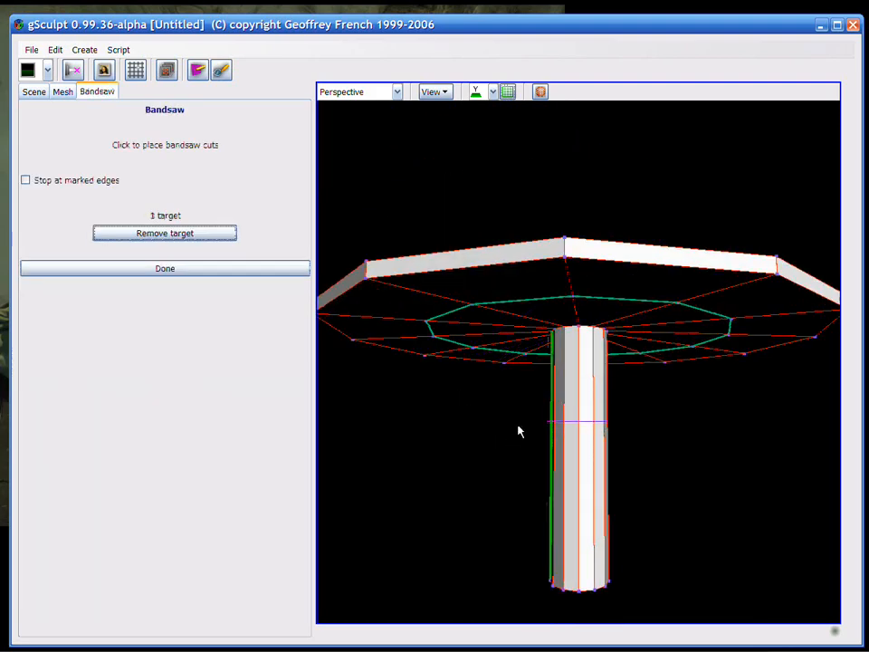
{"action": "key", "text": "m"}
{"action": "left_click_drag", "start_coordinate": [581, 317], "coordinate": [581, 323]}
{"action": "key", "text": "u"}
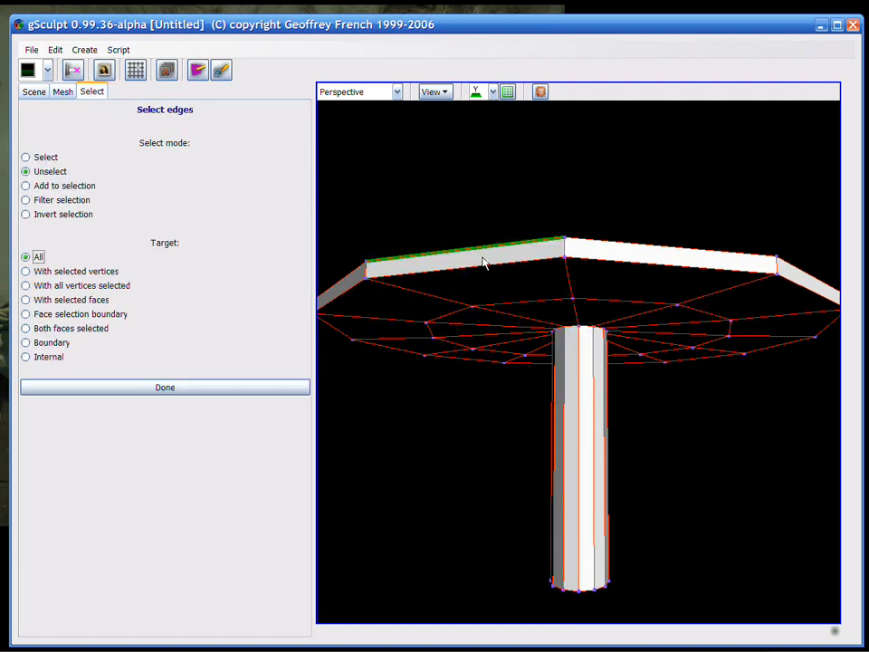
Step: Pick both outer rim edge loops of the disc, move them down in Y, and unselect all edges
{"action": "key", "text": "l"}
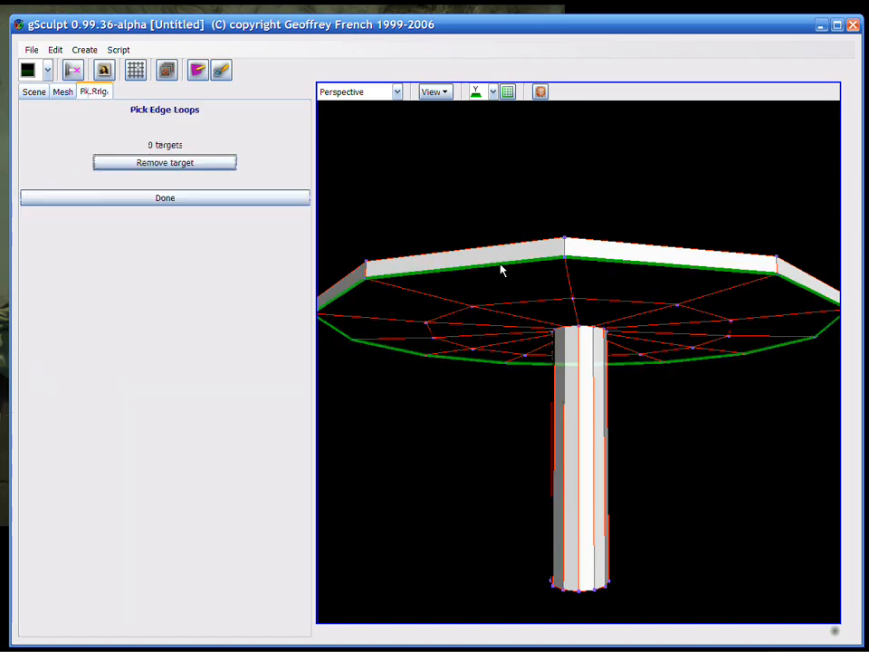
{"action": "left_click", "coordinate": [501, 266]}
{"action": "left_click", "coordinate": [501, 253]}
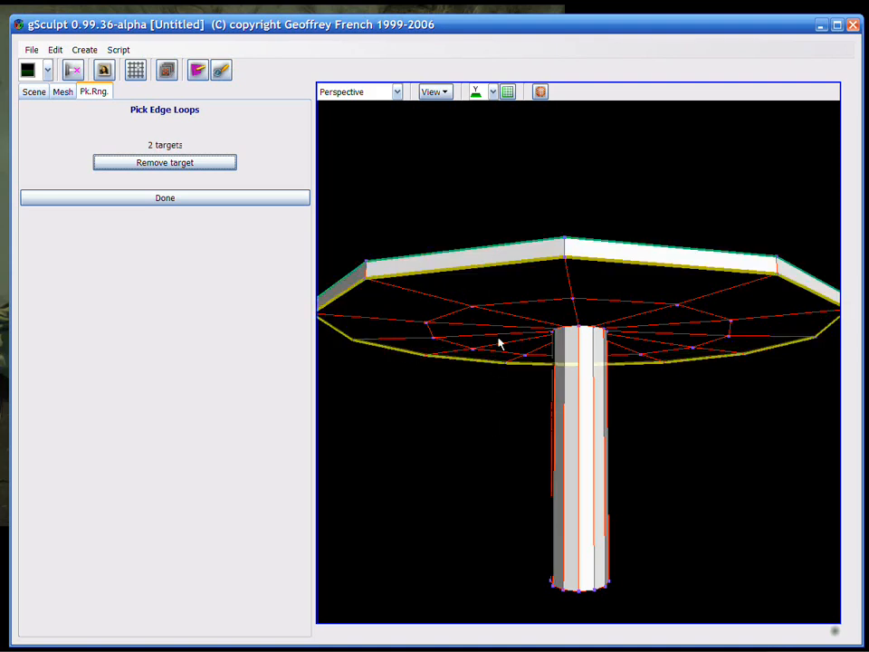
{"action": "key", "text": "m"}
{"action": "left_click_drag", "start_coordinate": [580, 301], "coordinate": [580, 333]}
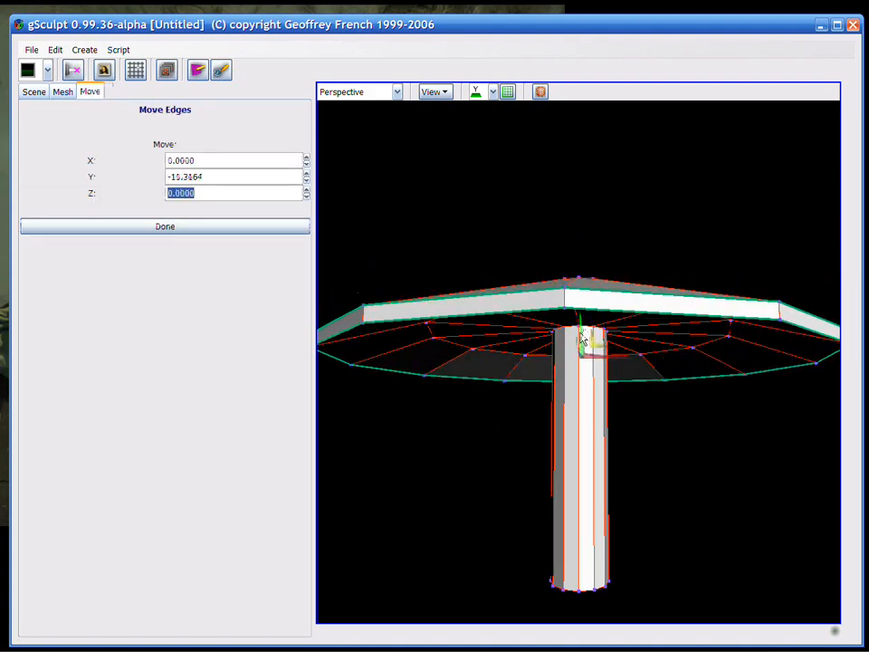
{"action": "middle_click_drag", "start_coordinate": [580, 333], "coordinate": [593, 389]}
{"action": "key", "text": "e"}
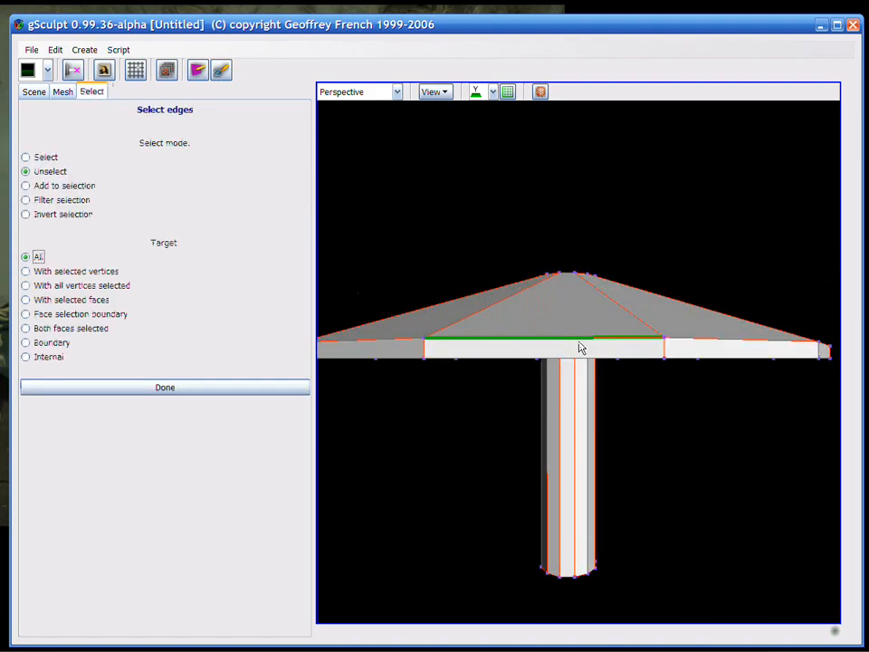
Step: Pick the upper rim edge loop of the disc and move it up about 2.37 in Y
{"action": "key", "text": "l"}
{"action": "left_click", "coordinate": [612, 355]}
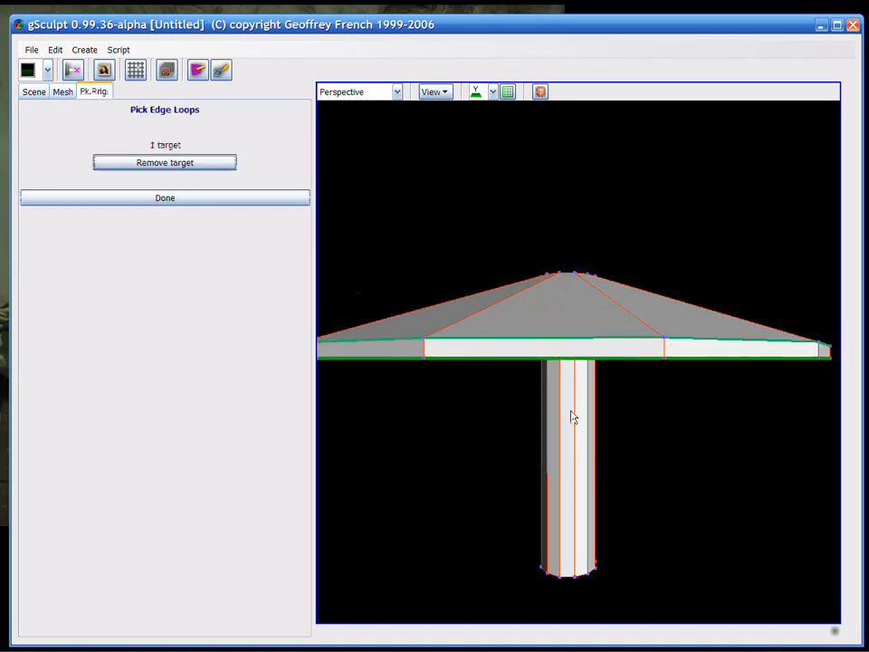
{"action": "key", "text": "m"}
{"action": "left_click_drag", "start_coordinate": [571, 329], "coordinate": [572, 318]}
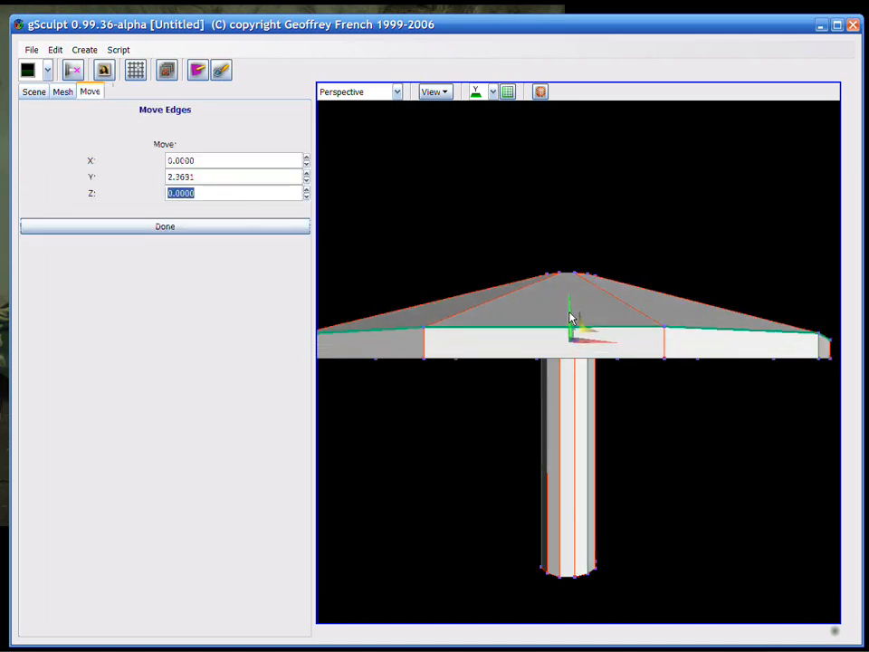
Step: Scale the upper rim edge loop inward to about 0.975 on all three axes and unselect all edges
{"action": "right_click", "coordinate": [468, 182]}
{"action": "left_click", "coordinate": [494, 160]}
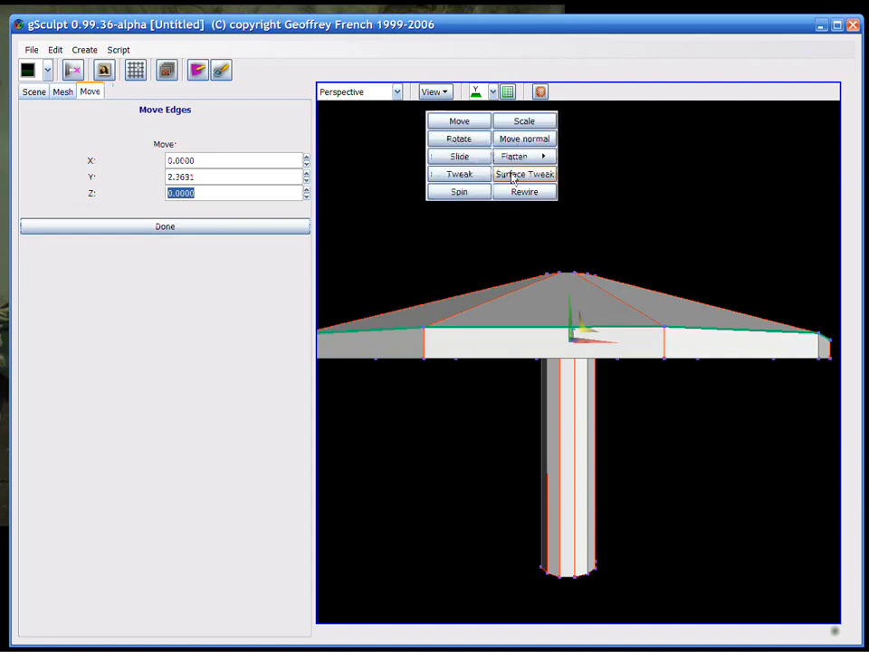
{"action": "left_click", "coordinate": [524, 123]}
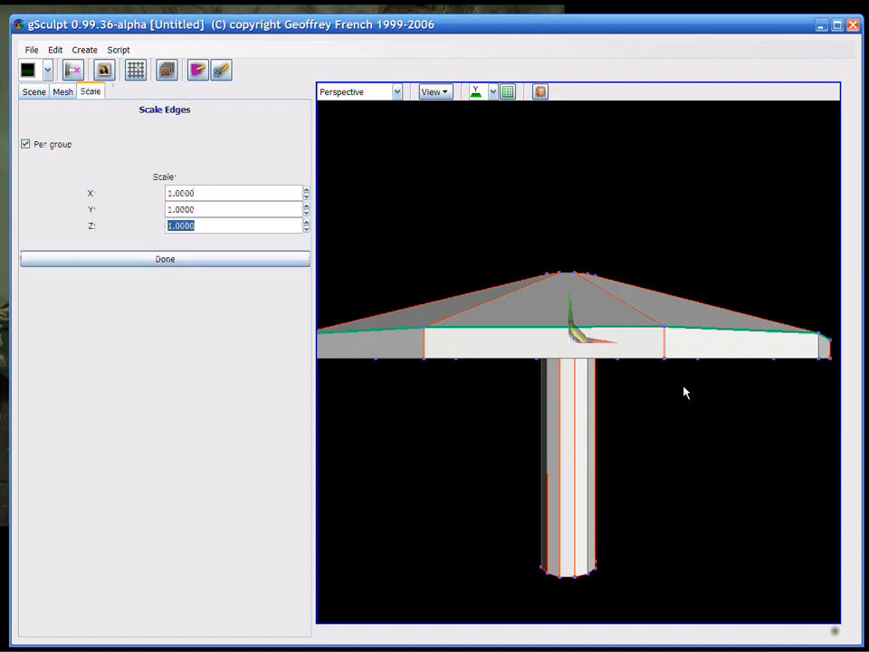
{"action": "left_click_drag", "start_coordinate": [690, 393], "coordinate": [679, 392]}
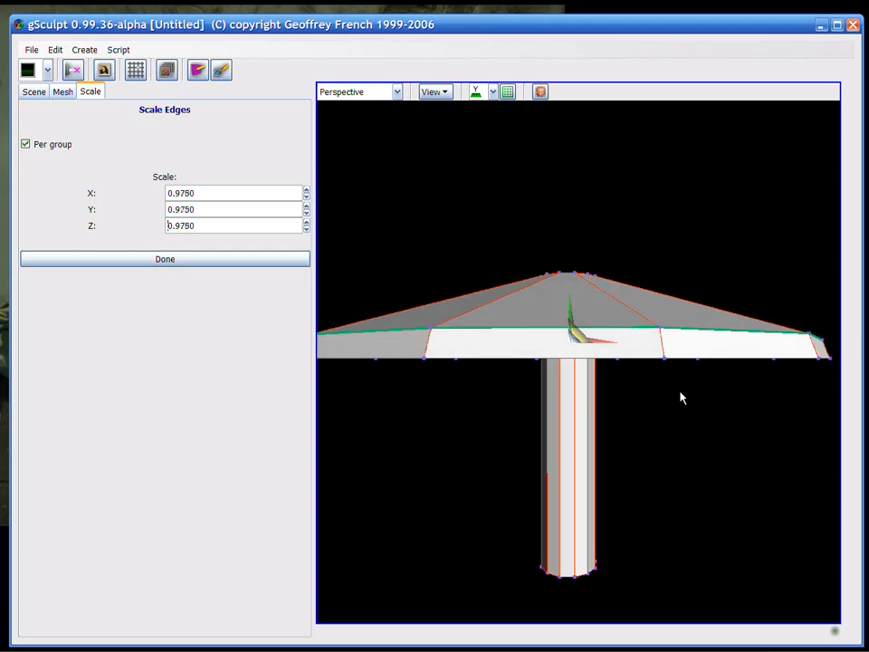
{"action": "key", "text": "space"}
Step: Cut an edge loop around the disc's upper surface with Bandsaw and move it up about 5.66 in Y
{"action": "middle_click_drag", "start_coordinate": [657, 372], "coordinate": [590, 414]}
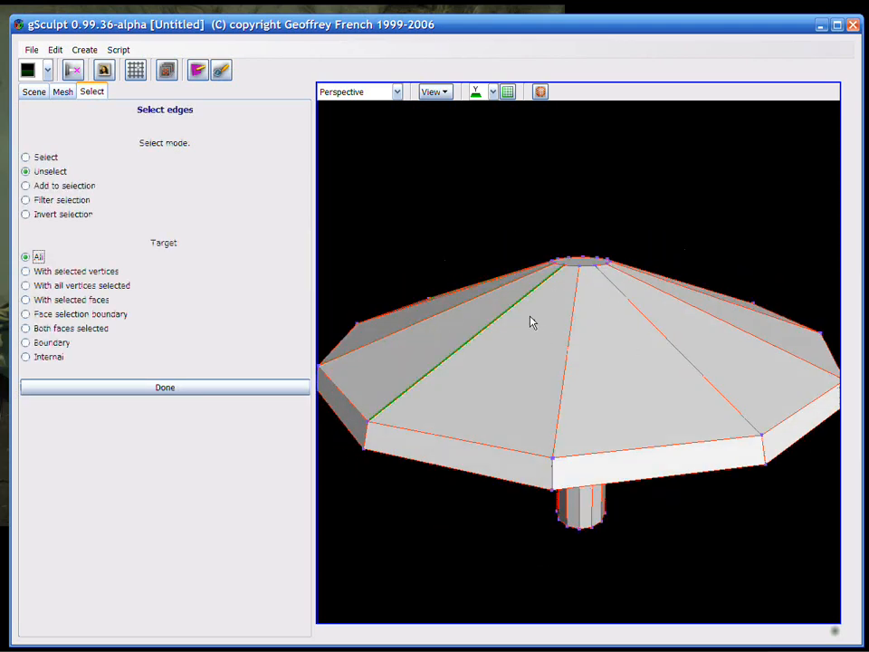
{"action": "key", "text": "b"}
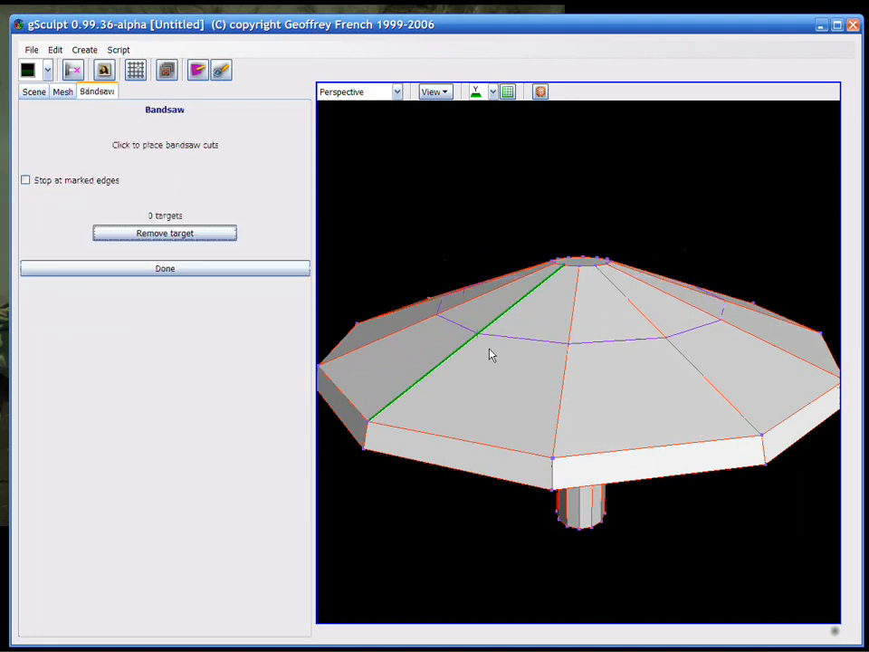
{"action": "left_click", "coordinate": [488, 354]}
{"action": "middle_click_drag", "start_coordinate": [498, 566], "coordinate": [409, 493]}
{"action": "key", "text": "m"}
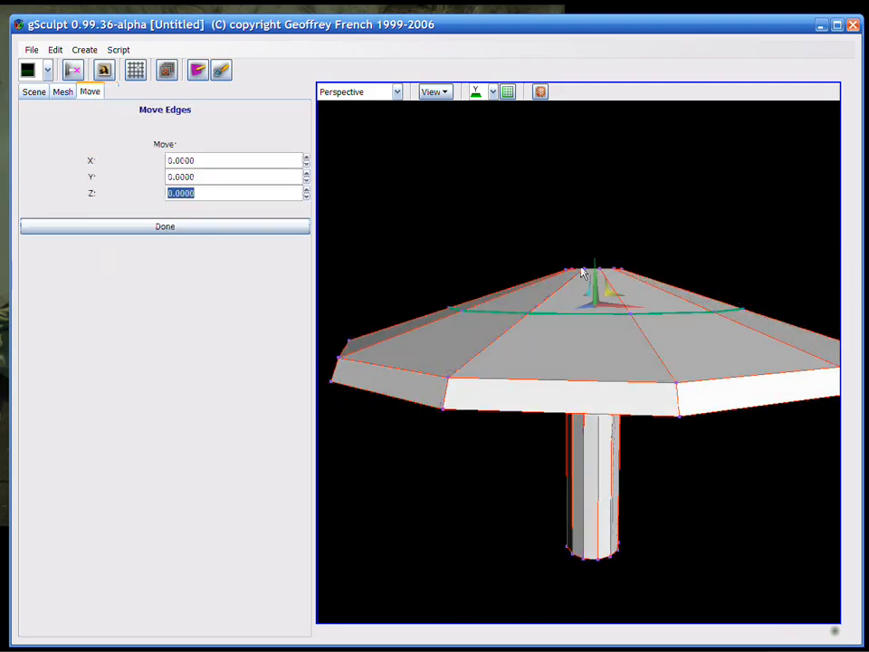
{"action": "left_click_drag", "start_coordinate": [597, 290], "coordinate": [597, 275]}
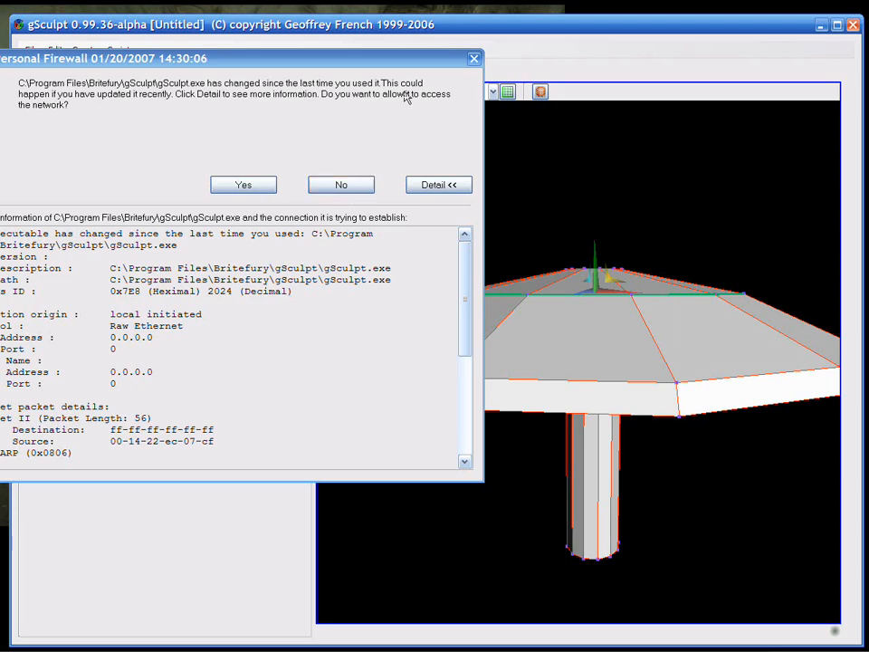
Step: Close the firewall prompt and turn off further notices about the changed application
{"action": "left_click", "coordinate": [473, 60]}
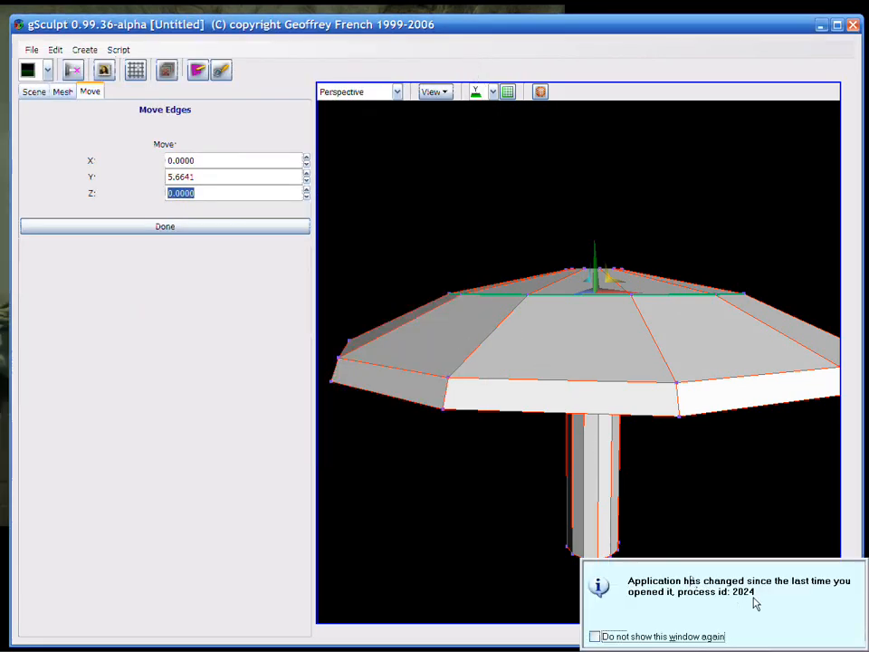
{"action": "left_click", "coordinate": [595, 637]}
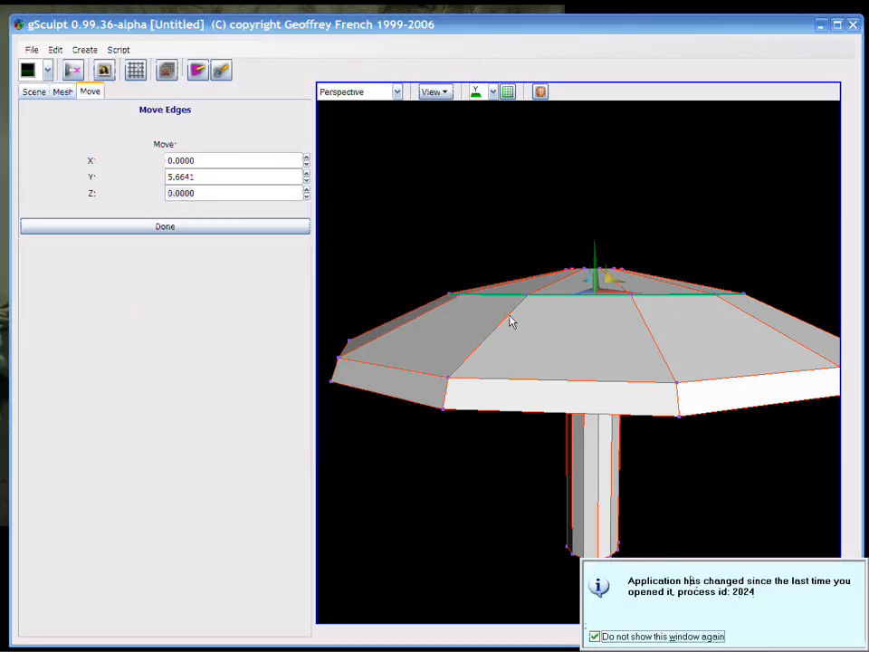
{"action": "left_click", "coordinate": [523, 136]}
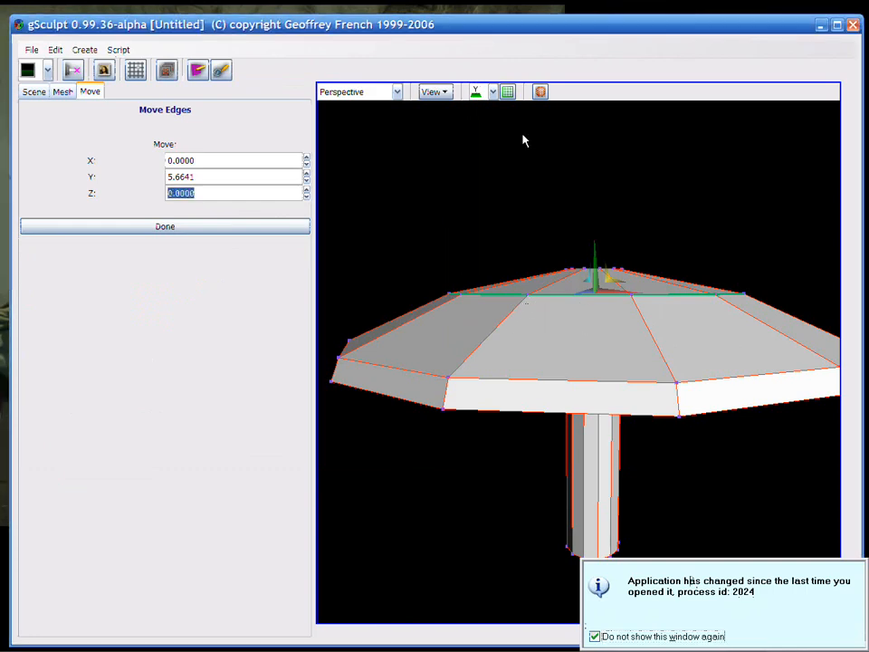
Step: Scale the new edge loop on the disc's upper surface slightly outward and unselect all edges
{"action": "key", "text": "s"}
{"action": "middle_click_drag", "start_coordinate": [597, 342], "coordinate": [592, 375]}
{"action": "mouse_move", "coordinate": [591, 375]}
{"action": "left_mouse_down"}
{"action": "mouse_move", "coordinate": [611, 376]}
{"action": "mouse_move", "coordinate": [598, 376]}
{"action": "left_mouse_up"}
{"action": "key", "text": "u"}
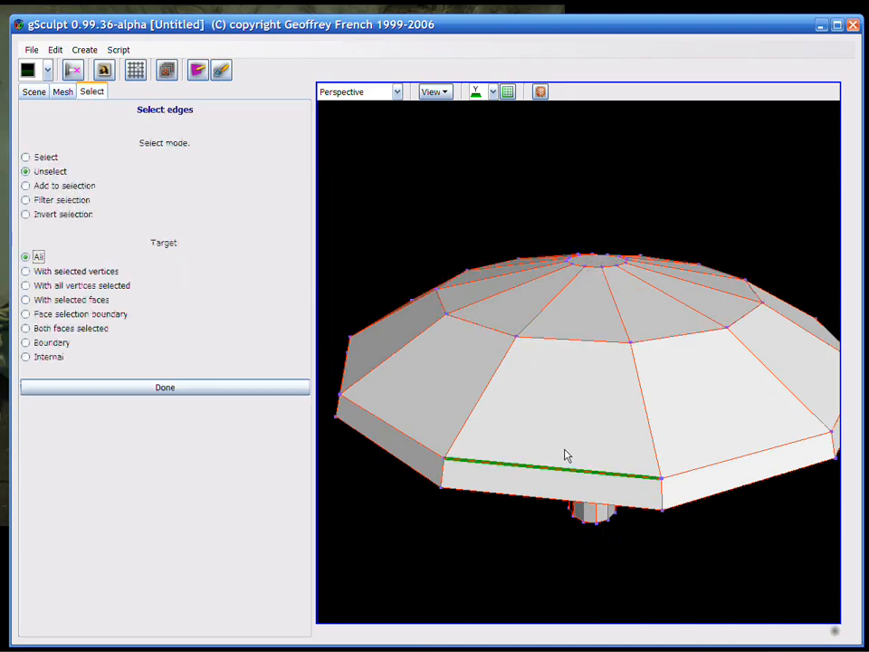
{"action": "middle_click_drag", "start_coordinate": [517, 536], "coordinate": [535, 430]}
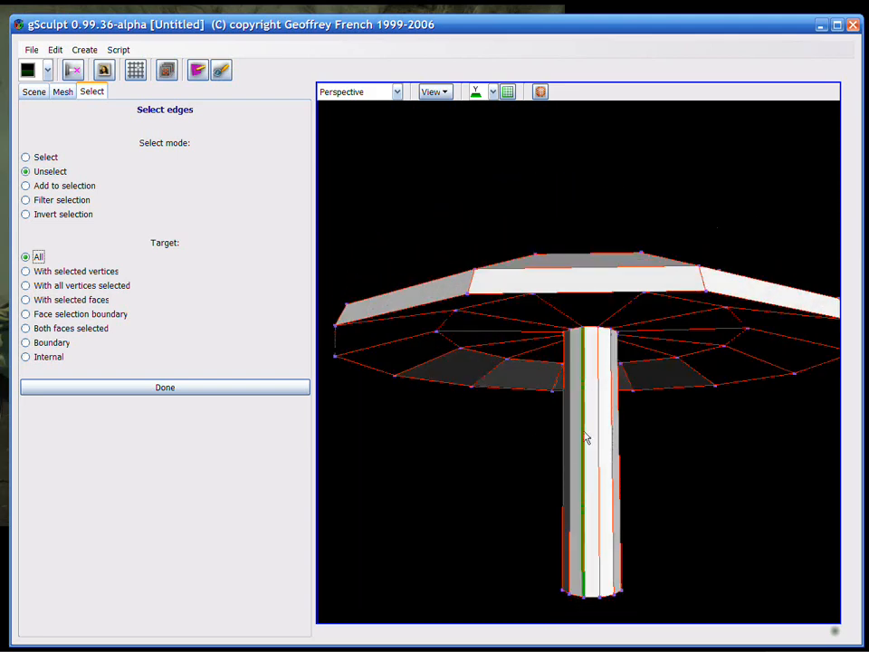
{"action": "mouse_move", "coordinate": [651, 349]}
{"action": "middle_mouse_down"}
{"action": "mouse_move", "coordinate": [666, 364]}
{"action": "mouse_move", "coordinate": [649, 351]}
{"action": "middle_mouse_up"}
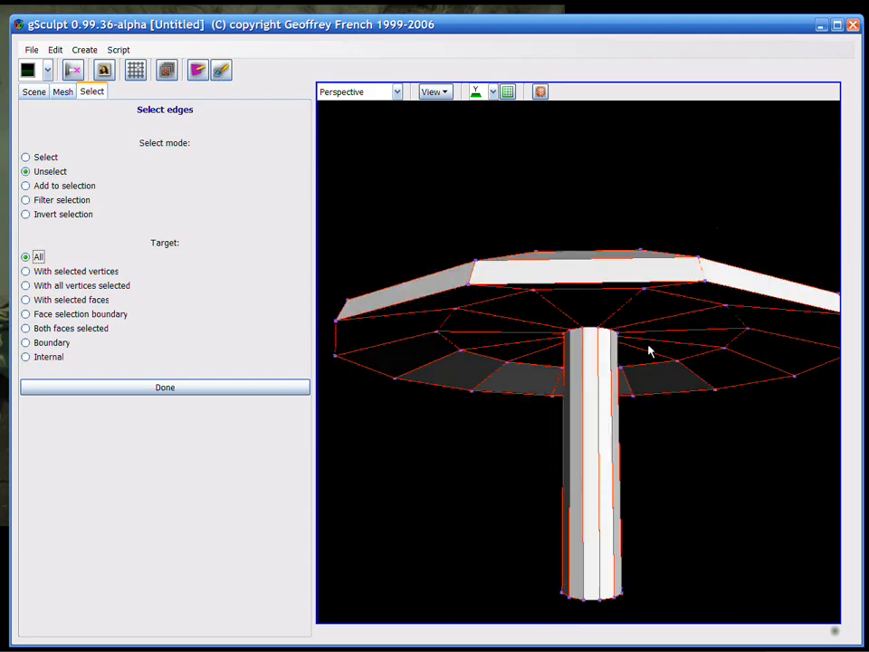
Step: Cut two edge loops around the lower part of the shaft with Bandsaw and move them down about 6.06 in Y
{"action": "key", "text": "b"}
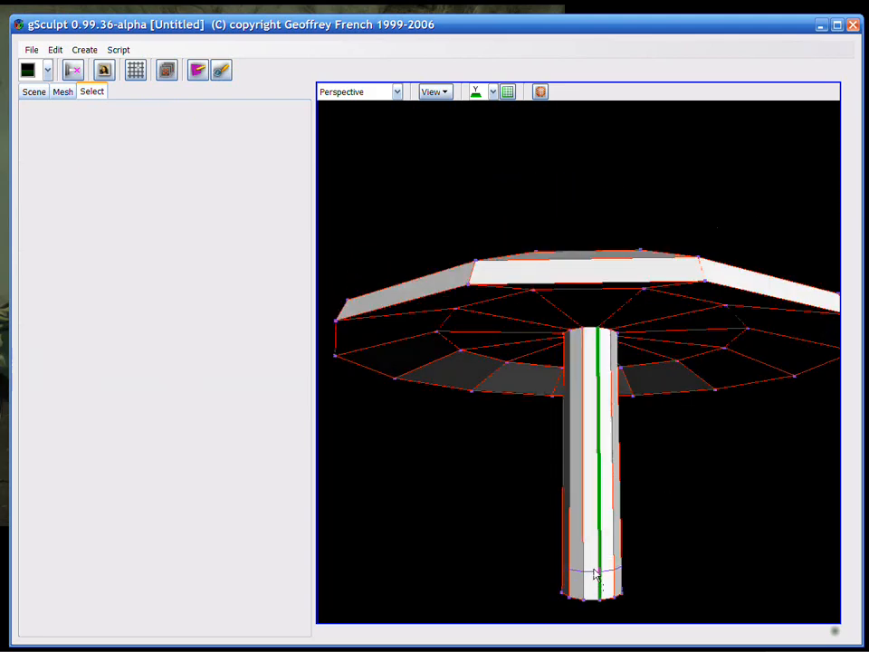
{"action": "left_click", "coordinate": [599, 555]}
{"action": "left_click", "coordinate": [605, 507]}
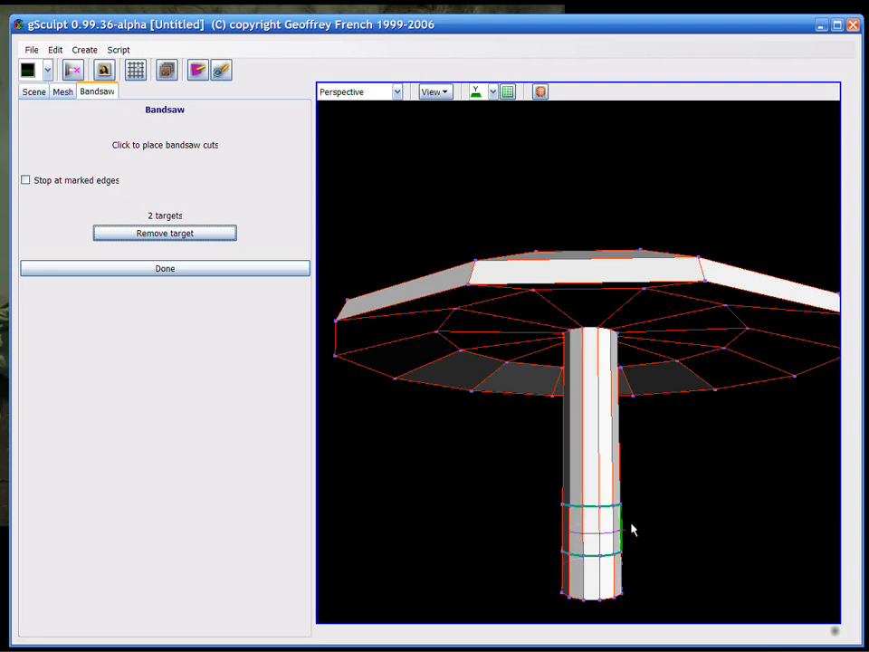
{"action": "key", "text": "m"}
{"action": "left_click_drag", "start_coordinate": [593, 507], "coordinate": [599, 532]}
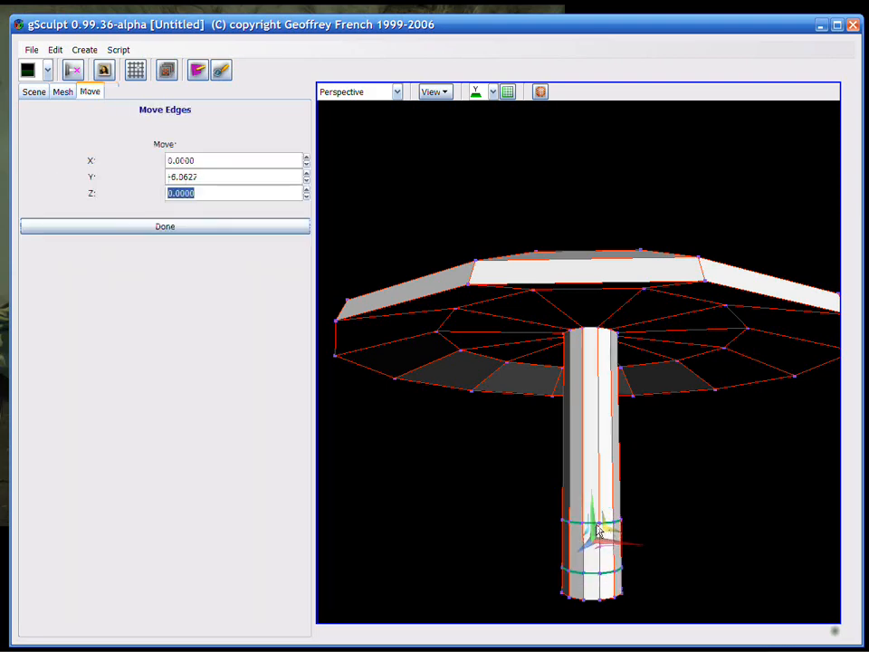
Step: Scale the two lower shaft loops outward to about 1.33 in X and Z only and unselect all edges
{"action": "middle_click_drag", "start_coordinate": [708, 601], "coordinate": [677, 541]}
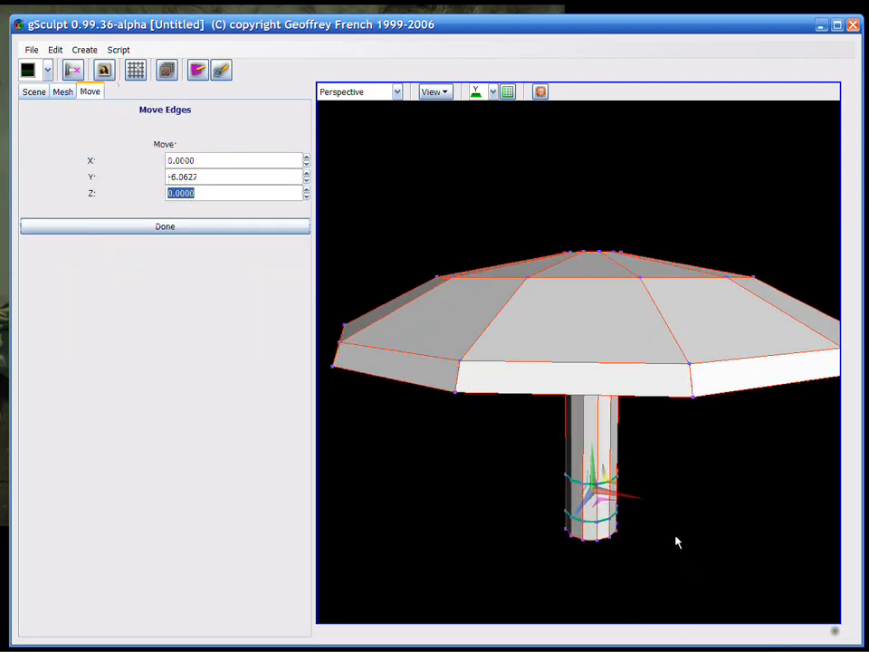
{"action": "right_click", "coordinate": [400, 408]}
{"action": "left_click", "coordinate": [422, 391]}
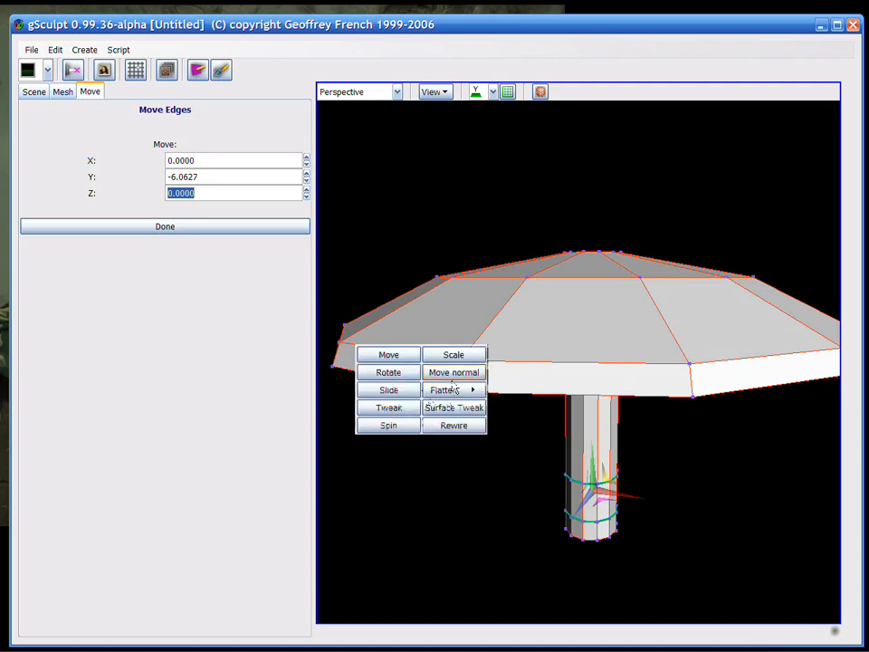
{"action": "left_click", "coordinate": [454, 356]}
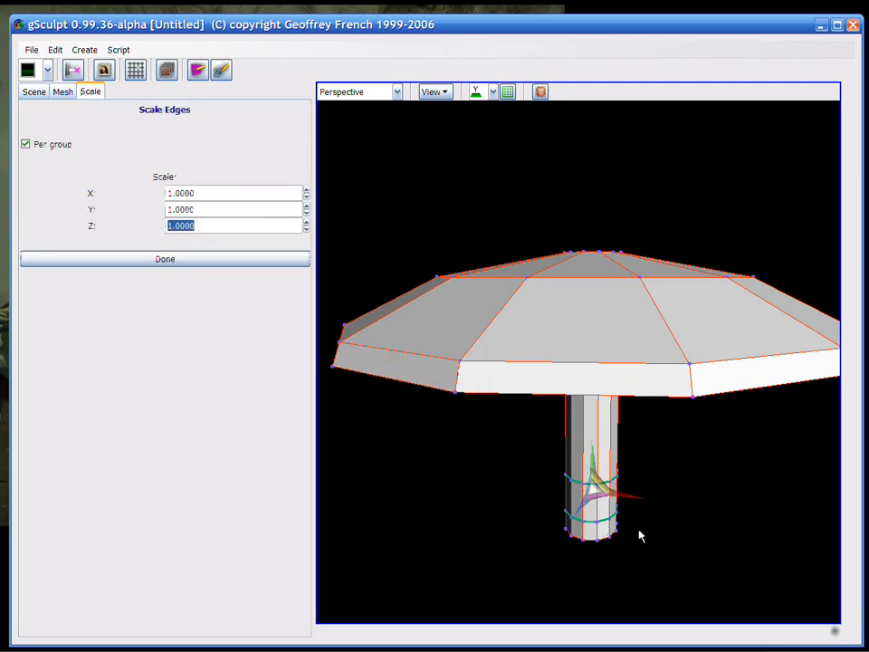
{"action": "left_click_drag", "start_coordinate": [603, 501], "coordinate": [677, 565]}
{"action": "middle_click_drag", "start_coordinate": [625, 543], "coordinate": [615, 439]}
{"action": "middle_click_drag", "start_coordinate": [692, 437], "coordinate": [676, 544]}
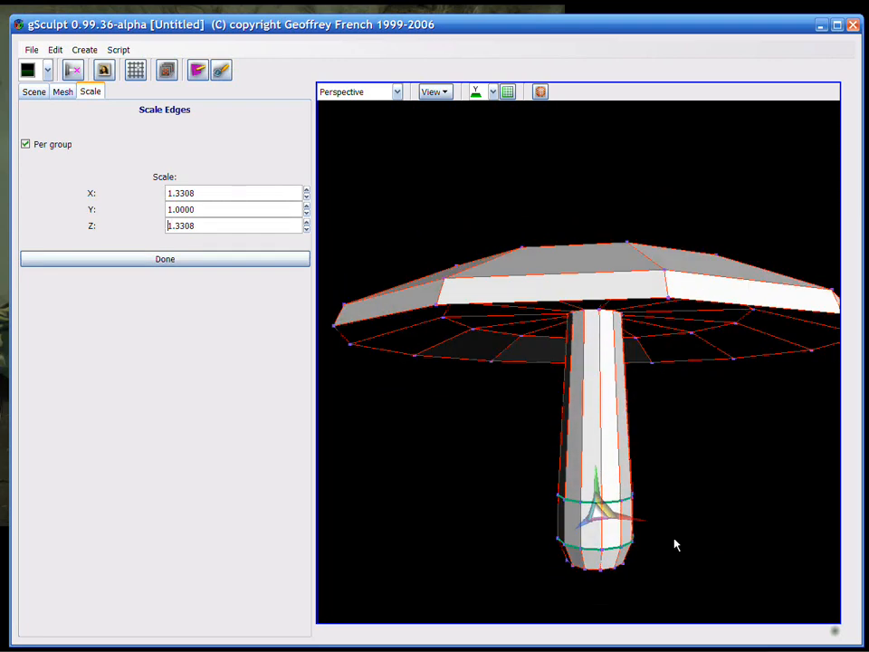
{"action": "key", "text": "e"}
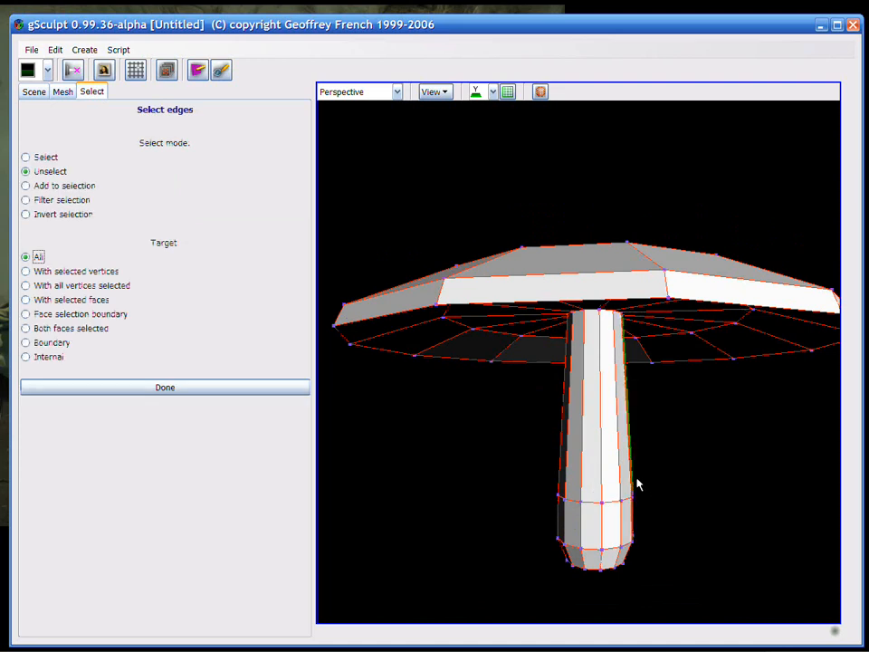
Step: Cut an edge loop just above the shaft's bulge, scale it to about 0.87 on all axes, and unselect all edges
{"action": "key", "text": "b"}
{"action": "left_click", "coordinate": [607, 470]}
{"action": "key", "text": "s"}
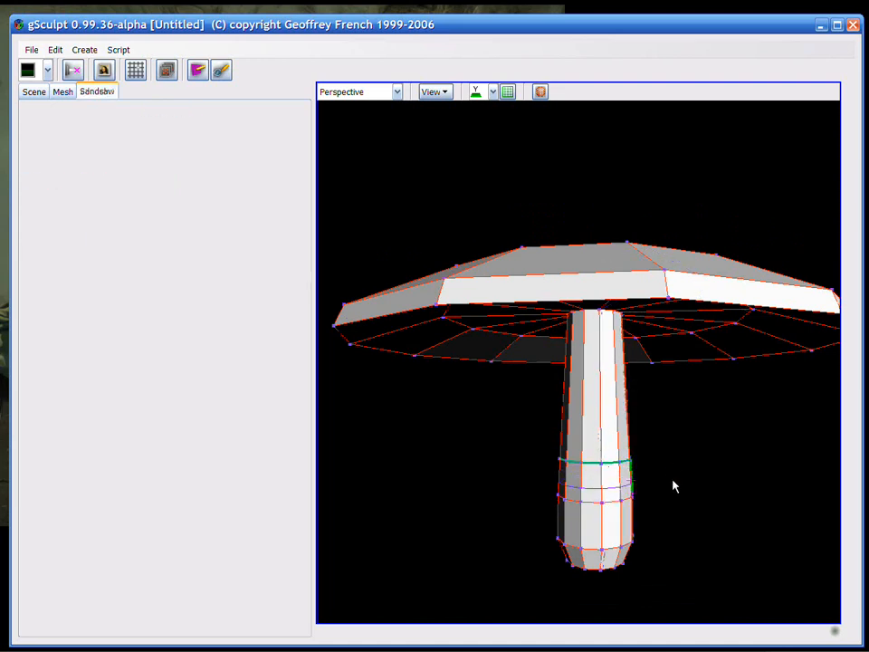
{"action": "left_click_drag", "start_coordinate": [685, 487], "coordinate": [680, 498]}
{"action": "middle_click_drag", "start_coordinate": [681, 498], "coordinate": [689, 518]}
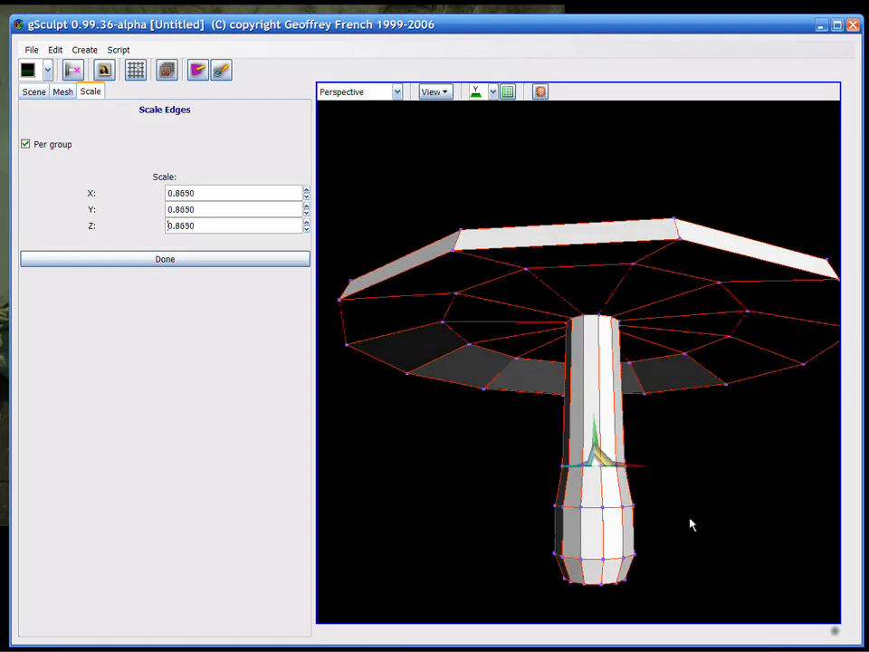
{"action": "key", "text": "u"}
Step: Cut an edge loop around the middle of the shaft, scale it slightly inward, and unselect all edges
{"action": "key", "text": "b"}
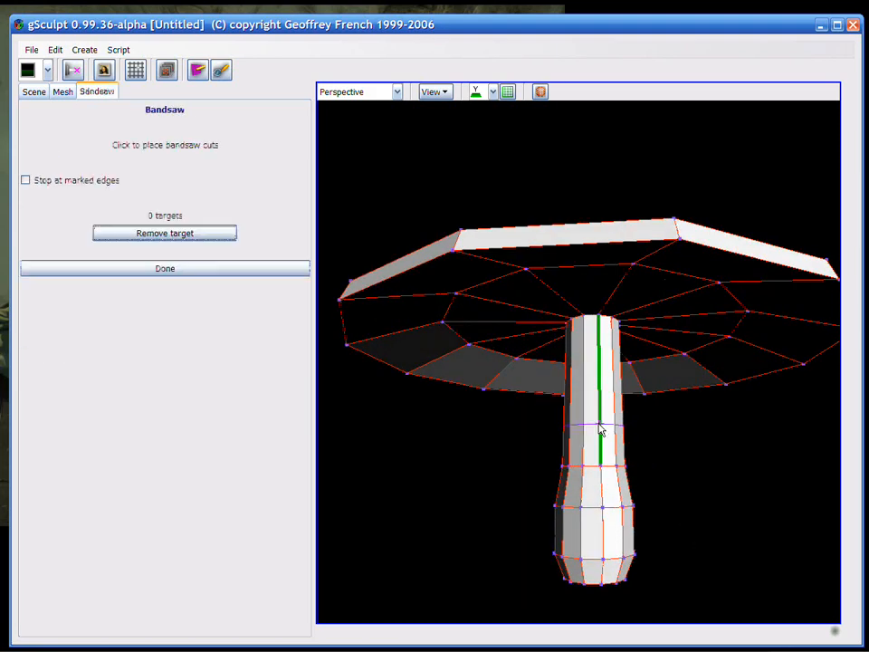
{"action": "left_click", "coordinate": [600, 423]}
{"action": "key", "text": "s"}
{"action": "left_click_drag", "start_coordinate": [704, 459], "coordinate": [685, 459]}
{"action": "key", "text": "u"}
Step: Cut an edge loop above the shaft's narrowed middle, scale it slightly outward, and unselect all edges
{"action": "key", "text": "b"}
{"action": "left_click", "coordinate": [600, 387]}
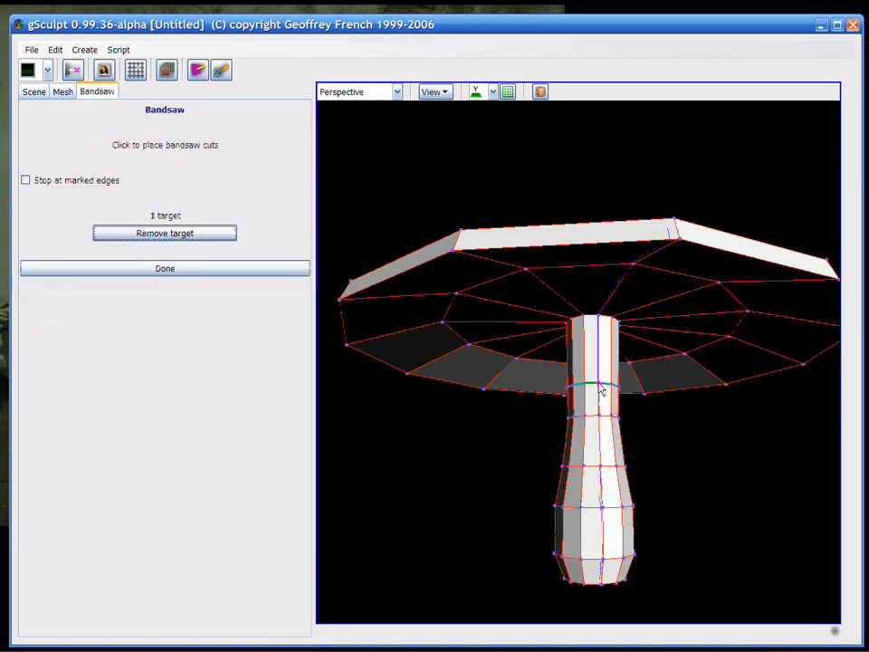
{"action": "key", "text": "s"}
{"action": "left_click_drag", "start_coordinate": [699, 510], "coordinate": [714, 510]}
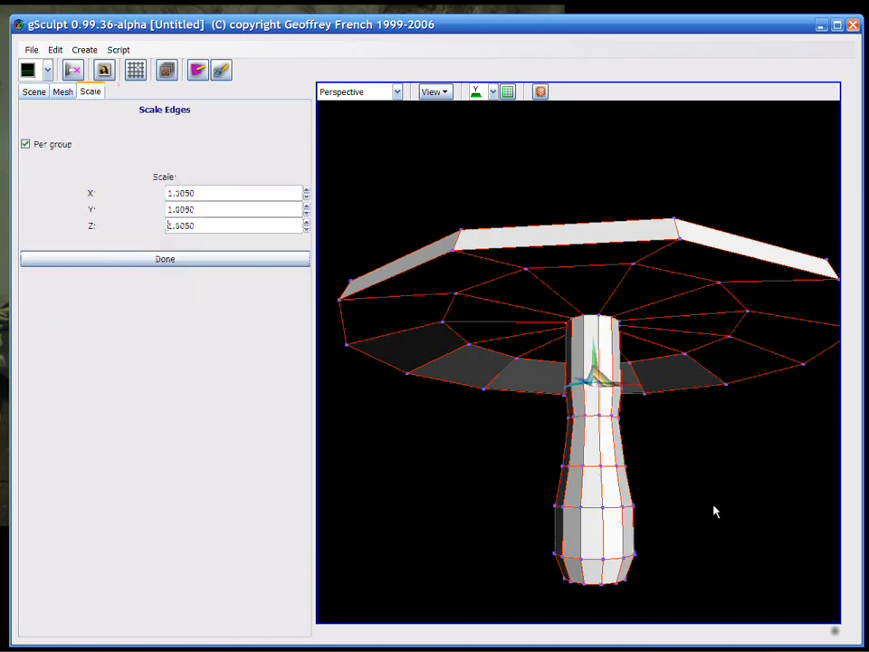
{"action": "key", "text": "u"}
Step: Cut an edge loop around the shaft just below the cap, scale it to about 1.126 on all axes, and unselect all edges
{"action": "key", "text": "b"}
{"action": "left_click", "coordinate": [601, 355]}
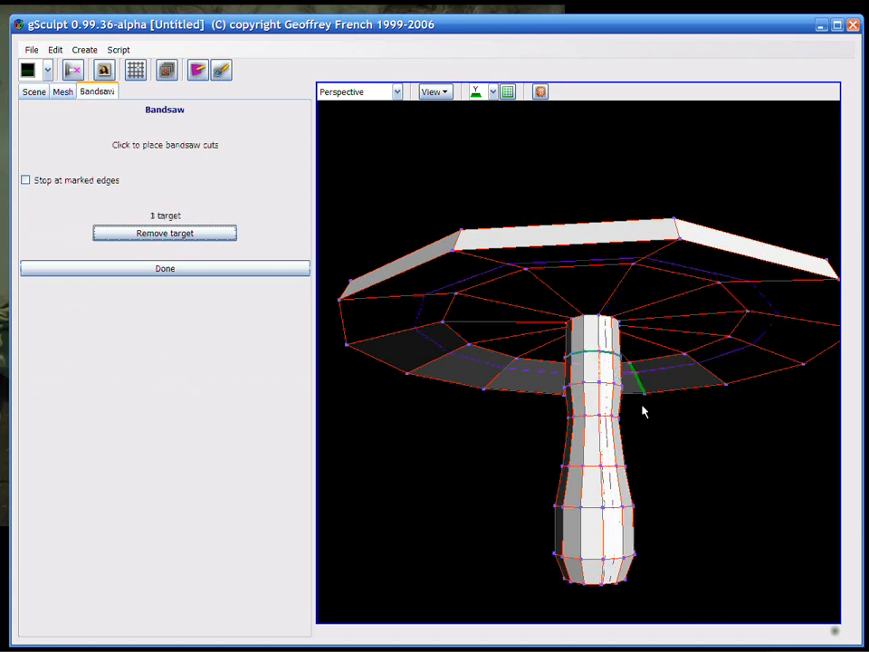
{"action": "key", "text": "s"}
{"action": "left_click_drag", "start_coordinate": [698, 524], "coordinate": [715, 529]}
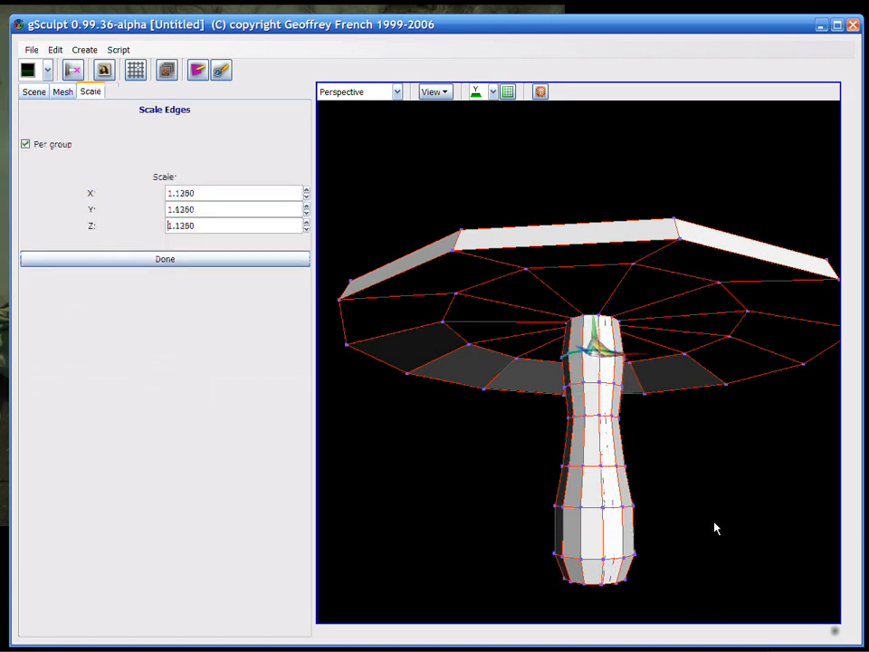
{"action": "key", "text": "u"}
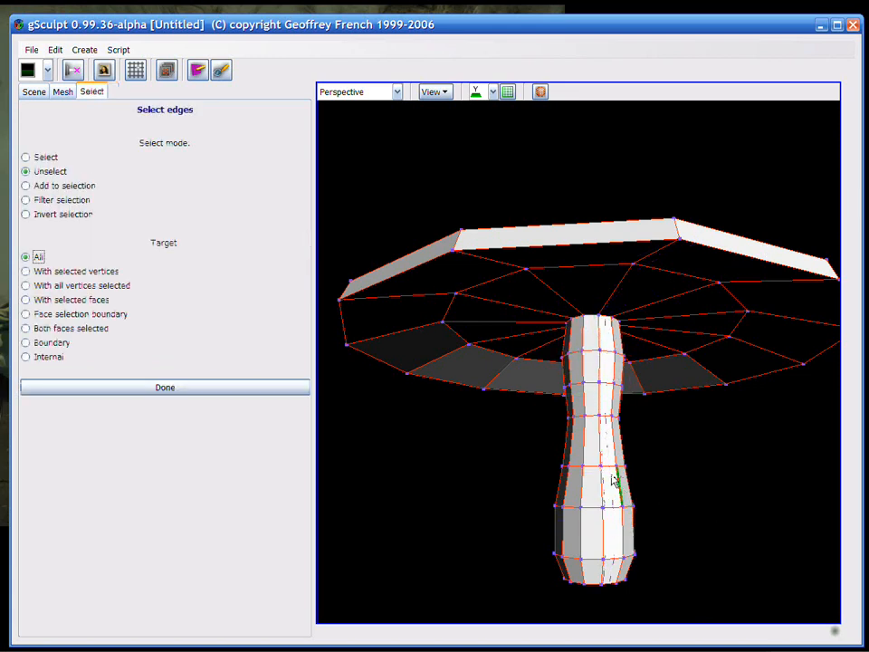
Step: Pick the loop just above the shaft's bulge, move it down about 4.5 in Y, and scale it to 0.96 on all axes
{"action": "key", "text": "l"}
{"action": "left_click", "coordinate": [609, 469]}
{"action": "key", "text": "m"}
{"action": "left_click_drag", "start_coordinate": [594, 438], "coordinate": [597, 453]}
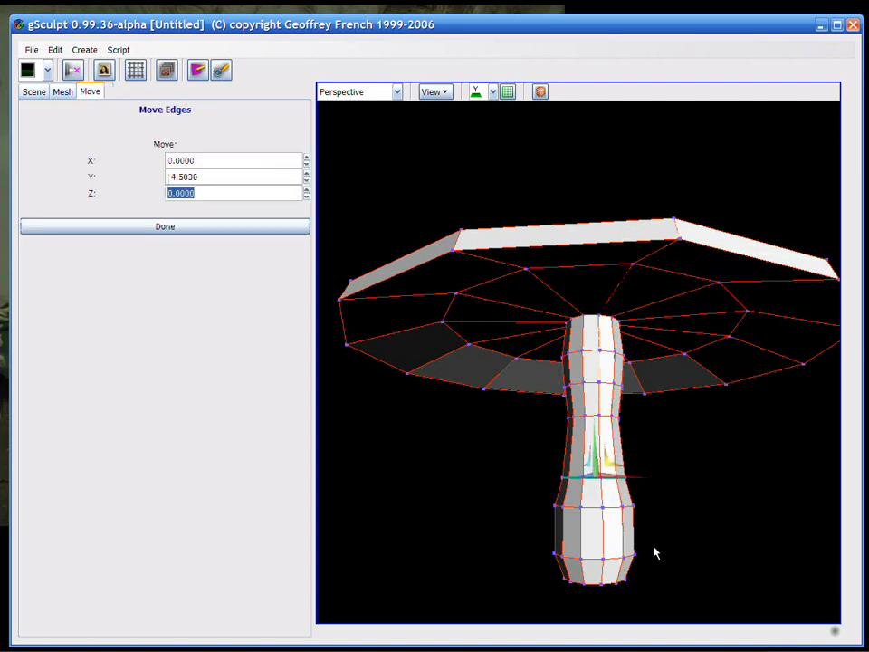
{"action": "key", "text": "s"}
{"action": "left_click_drag", "start_coordinate": [721, 553], "coordinate": [720, 553]}
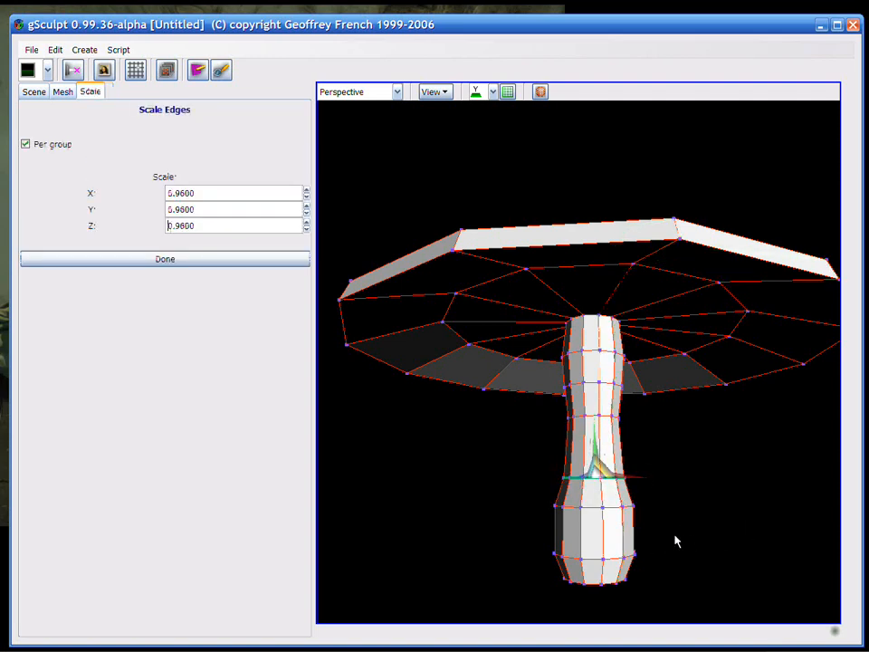
{"action": "key", "text": "space"}
Step: Pick the upper edge loop of the shaft's bulge, move it slightly down in Y, and unselect all edges
{"action": "key", "text": "l"}
{"action": "left_click", "coordinate": [617, 509]}
{"action": "key", "text": "m"}
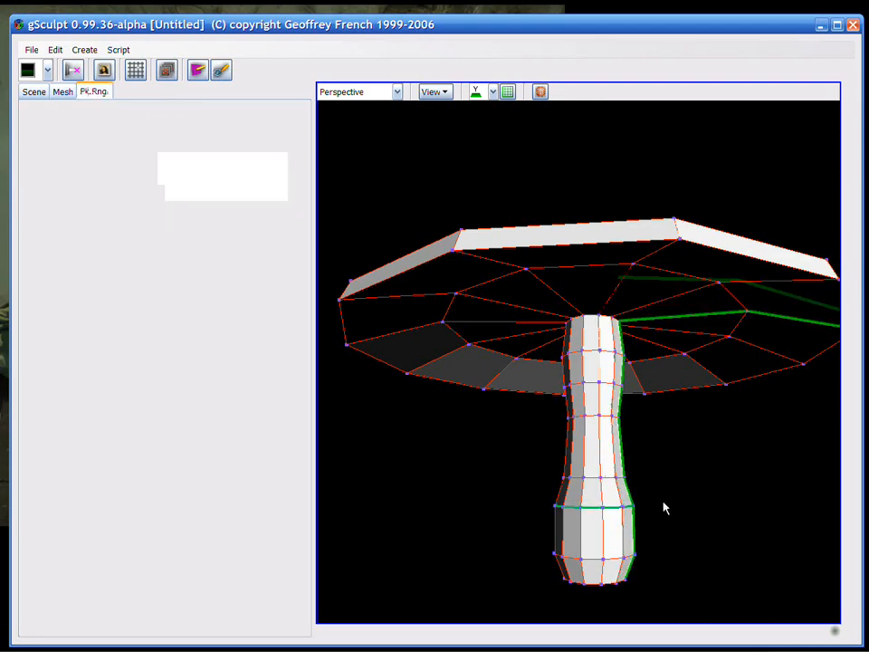
{"action": "left_click_drag", "start_coordinate": [599, 487], "coordinate": [599, 499]}
{"action": "key", "text": "space"}
{"action": "middle_click_drag", "start_coordinate": [679, 465], "coordinate": [537, 322]}
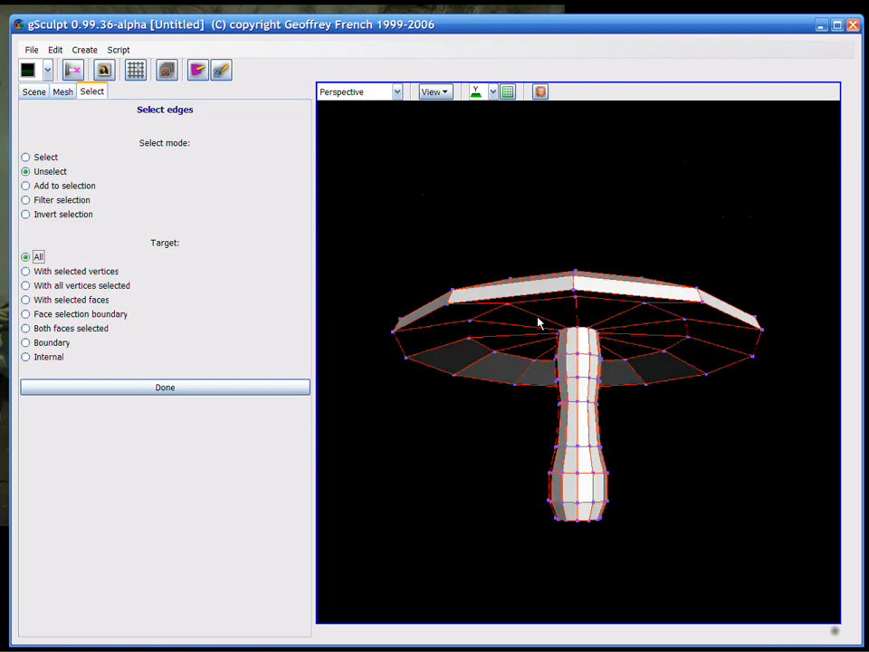
Step: Tweak vertices constrained to XZ, pulling three adjacent vertices of the cap's upper ring and one neighbouring rim vertex outward
{"action": "left_click", "coordinate": [217, 387]}
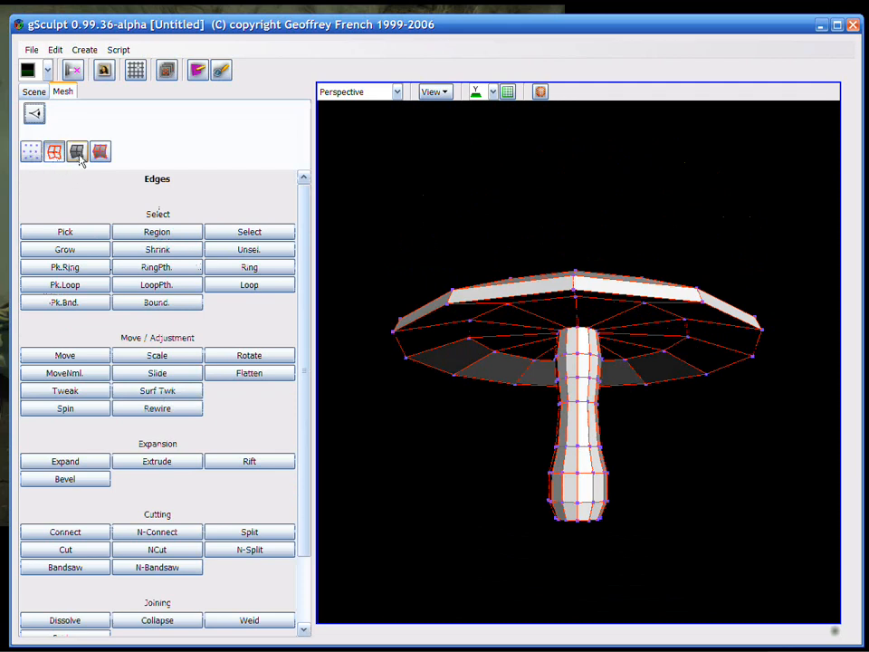
{"action": "left_click", "coordinate": [30, 152]}
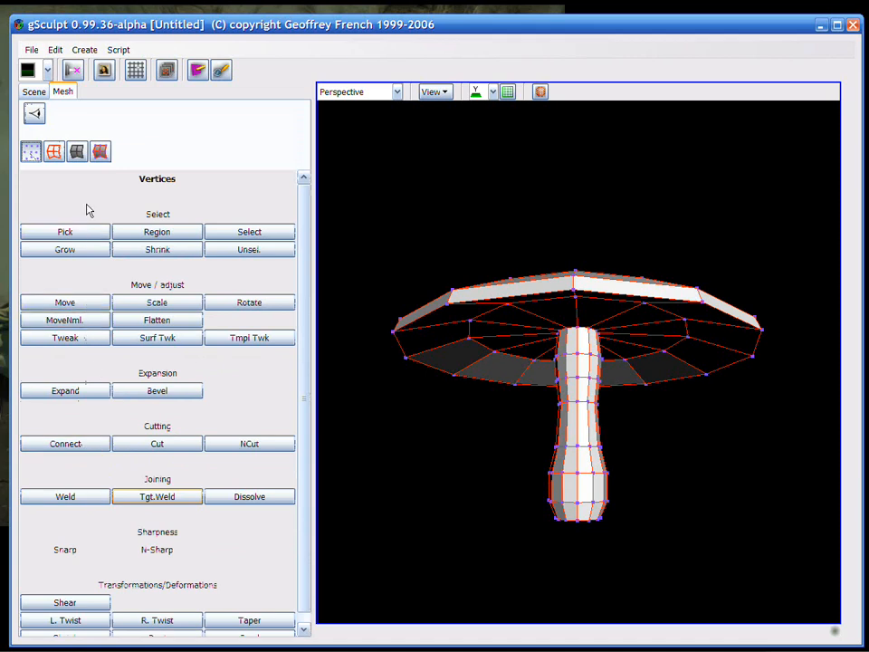
{"action": "left_click", "coordinate": [76, 340]}
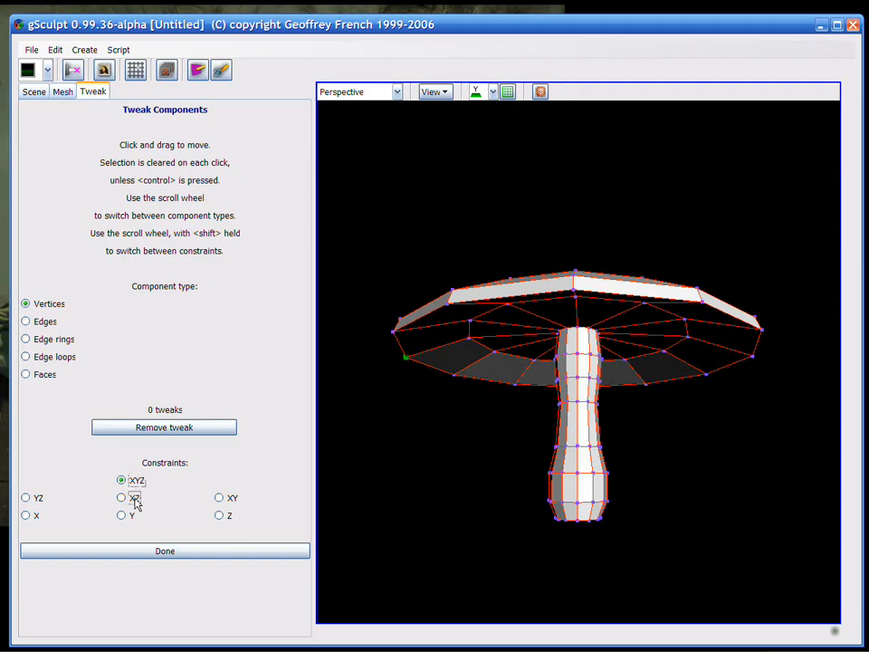
{"action": "middle_click_drag", "start_coordinate": [521, 251], "coordinate": [534, 480]}
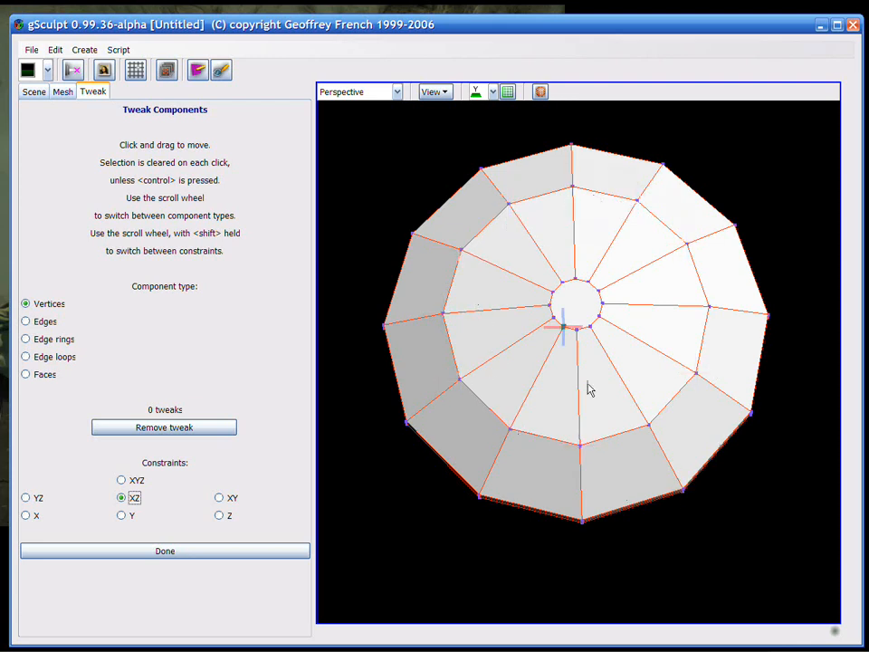
{"action": "middle_click_drag", "start_coordinate": [573, 330], "coordinate": [560, 360]}
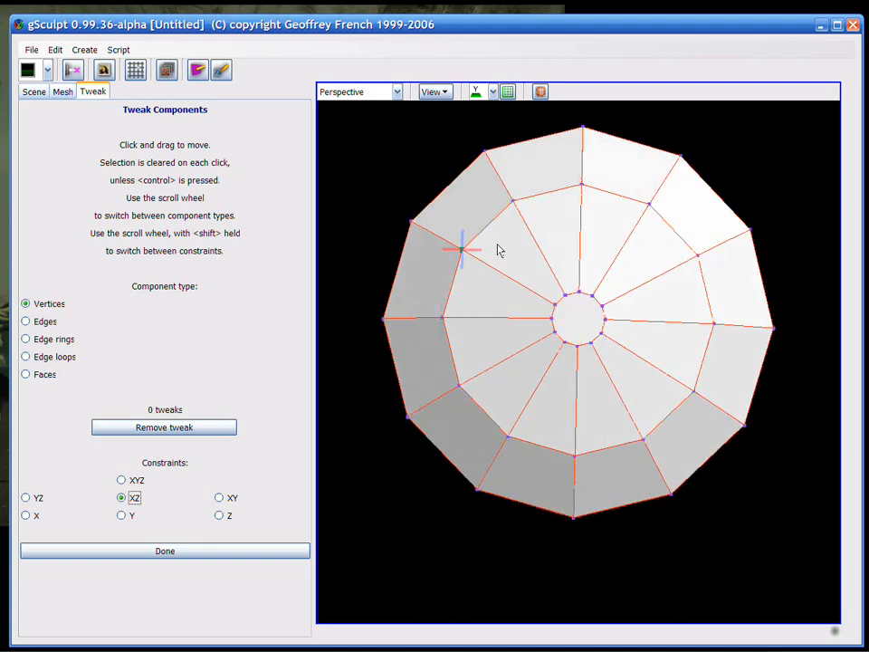
{"action": "left_click_drag", "start_coordinate": [499, 269], "coordinate": [460, 295]}
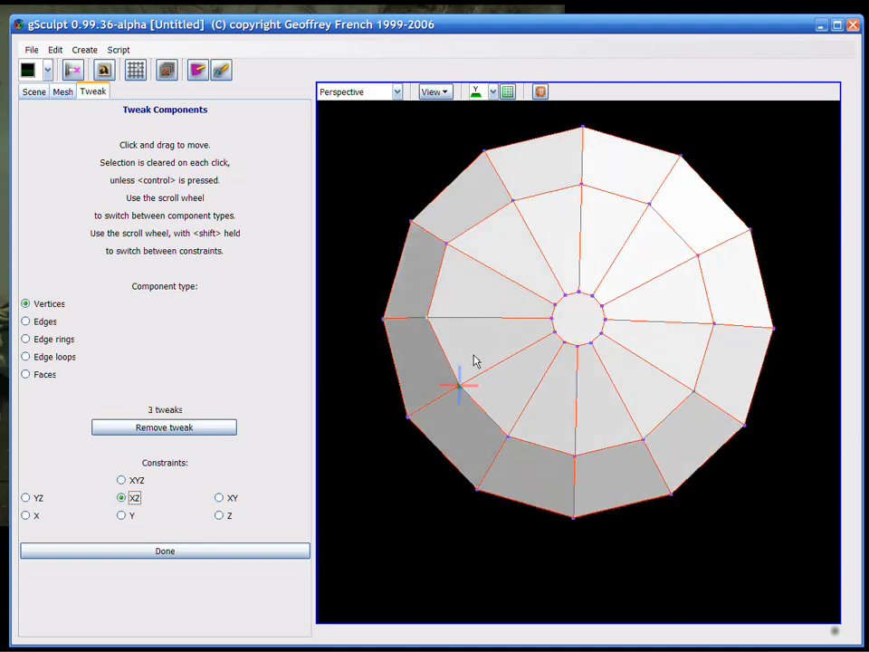
{"action": "left_click_drag", "start_coordinate": [477, 419], "coordinate": [413, 425]}
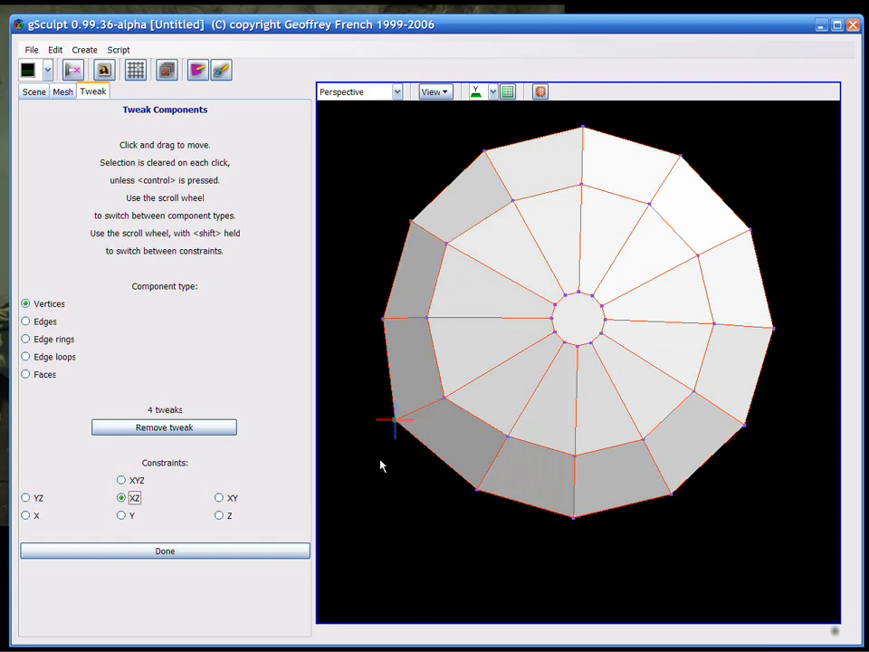
Step: Pull three adjacent vertices of the cap's underside rim outward in XZ to elongate one side of the cap
{"action": "middle_click_drag", "start_coordinate": [382, 465], "coordinate": [520, 232]}
{"action": "left_click_drag", "start_coordinate": [570, 201], "coordinate": [601, 162]}
{"action": "left_click_drag", "start_coordinate": [518, 197], "coordinate": [518, 154]}
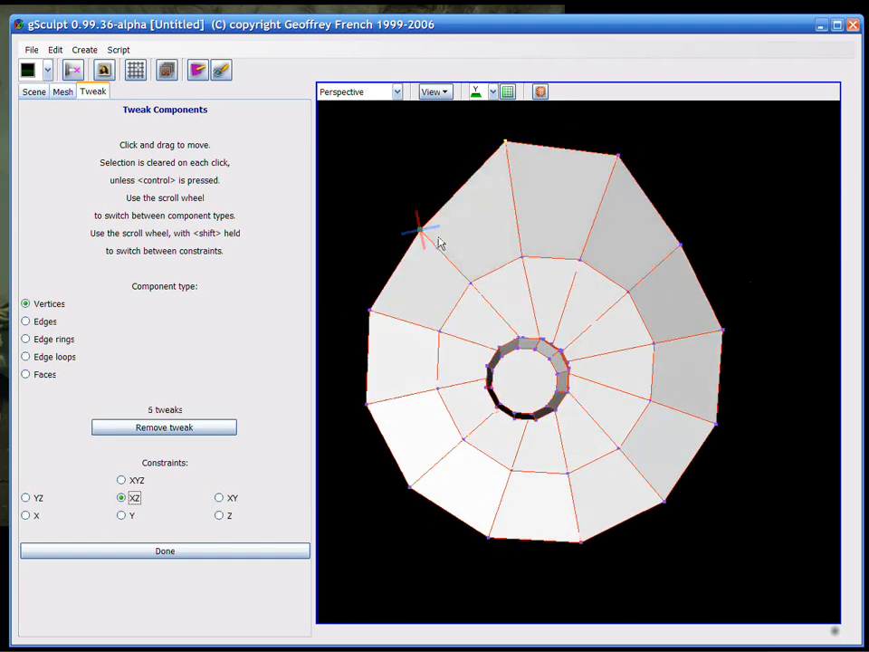
{"action": "left_click_drag", "start_coordinate": [438, 237], "coordinate": [435, 186]}
{"action": "left_click_drag", "start_coordinate": [586, 181], "coordinate": [574, 141]}
{"action": "left_click_drag", "start_coordinate": [519, 172], "coordinate": [517, 156]}
{"action": "left_click_drag", "start_coordinate": [448, 184], "coordinate": [444, 138]}
Step: Pull the three upper rim vertices outward in XZ to line up with the stretched underside rim, then fine-tune both rims
{"action": "middle_click_drag", "start_coordinate": [606, 226], "coordinate": [574, 520]}
{"action": "left_click_drag", "start_coordinate": [573, 519], "coordinate": [562, 548]}
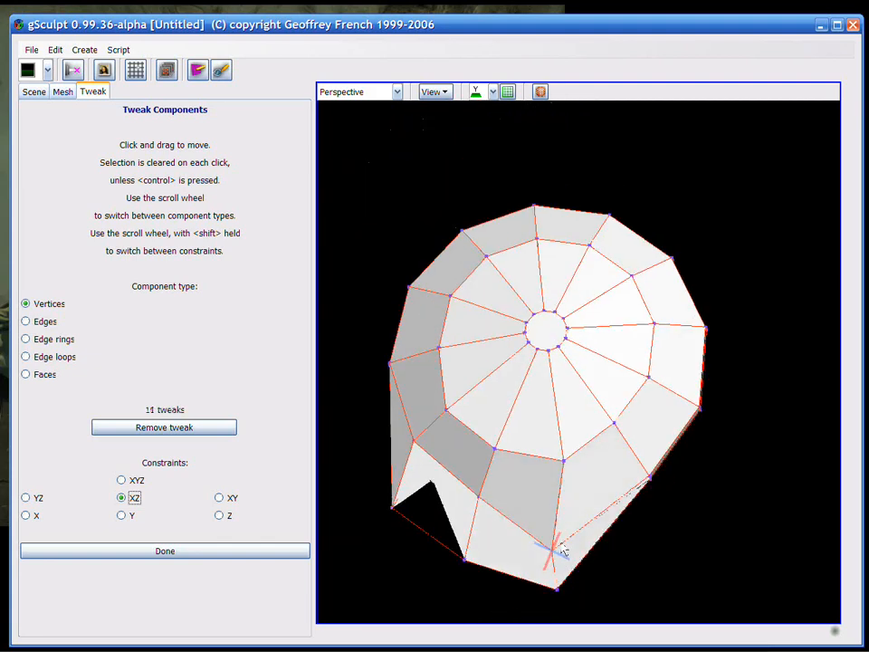
{"action": "left_click_drag", "start_coordinate": [501, 506], "coordinate": [483, 555]}
{"action": "left_click_drag", "start_coordinate": [424, 458], "coordinate": [426, 493]}
{"action": "left_click_drag", "start_coordinate": [560, 588], "coordinate": [563, 576]}
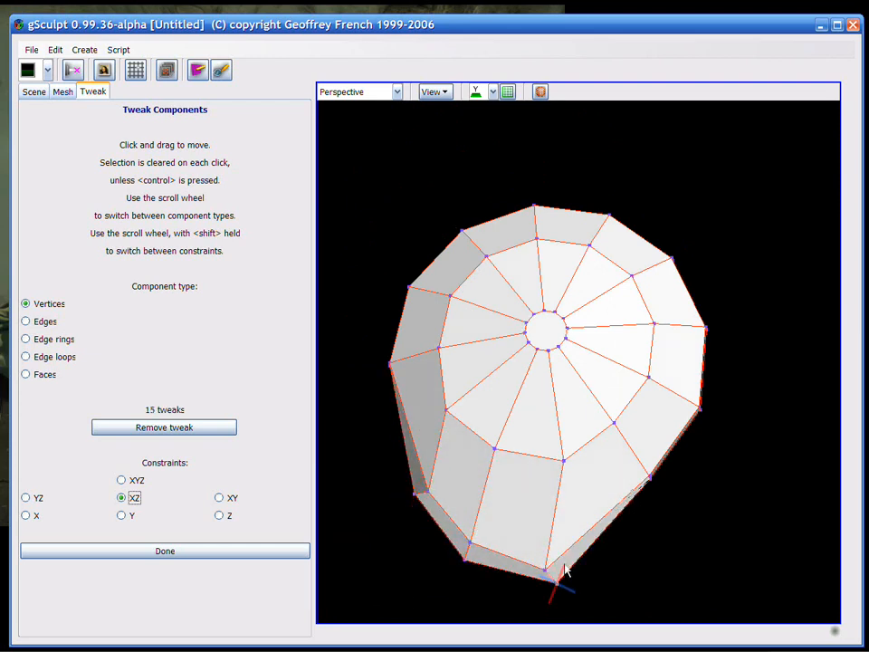
{"action": "left_click_drag", "start_coordinate": [439, 491], "coordinate": [424, 483]}
{"action": "left_click_drag", "start_coordinate": [487, 529], "coordinate": [493, 525]}
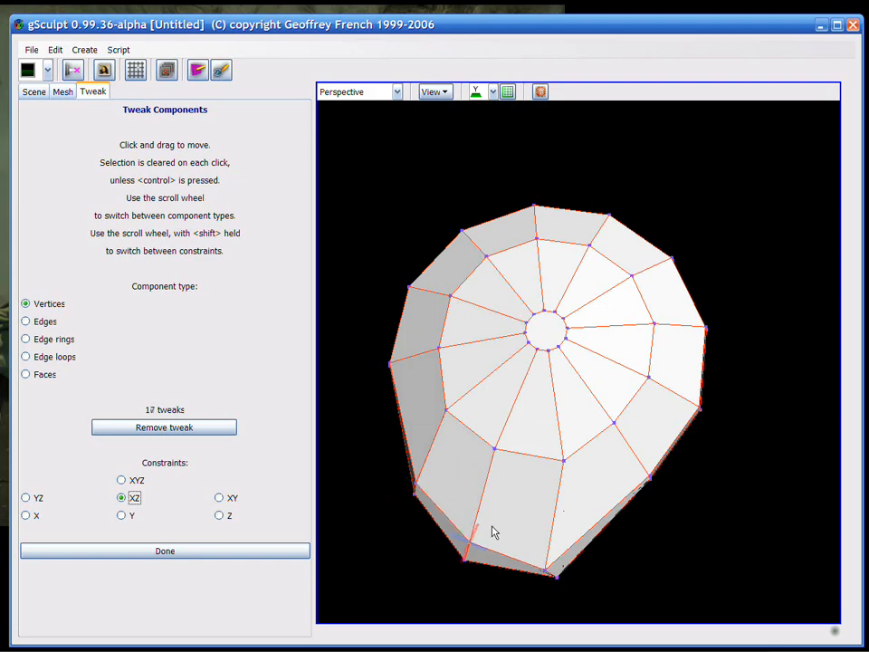
Step: Adjust a rim vertex on the cap's stretched side and pull three nearby upper-ring vertices outward in XZ
{"action": "middle_click_drag", "start_coordinate": [492, 525], "coordinate": [528, 482]}
{"action": "left_click_drag", "start_coordinate": [519, 537], "coordinate": [532, 544]}
{"action": "left_click_drag", "start_coordinate": [554, 438], "coordinate": [549, 456]}
{"action": "left_click_drag", "start_coordinate": [483, 421], "coordinate": [478, 447]}
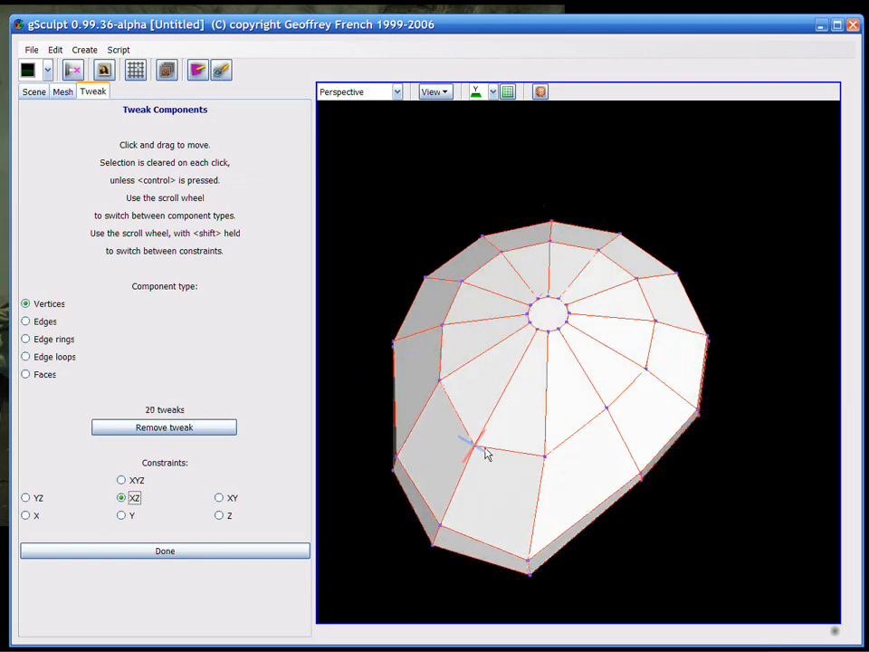
{"action": "left_click_drag", "start_coordinate": [440, 381], "coordinate": [443, 390]}
Step: Push two adjacent upper rim vertices and the two matching underside rim vertices inward in XZ on another side of the cap
{"action": "middle_click_drag", "start_coordinate": [635, 415], "coordinate": [693, 326]}
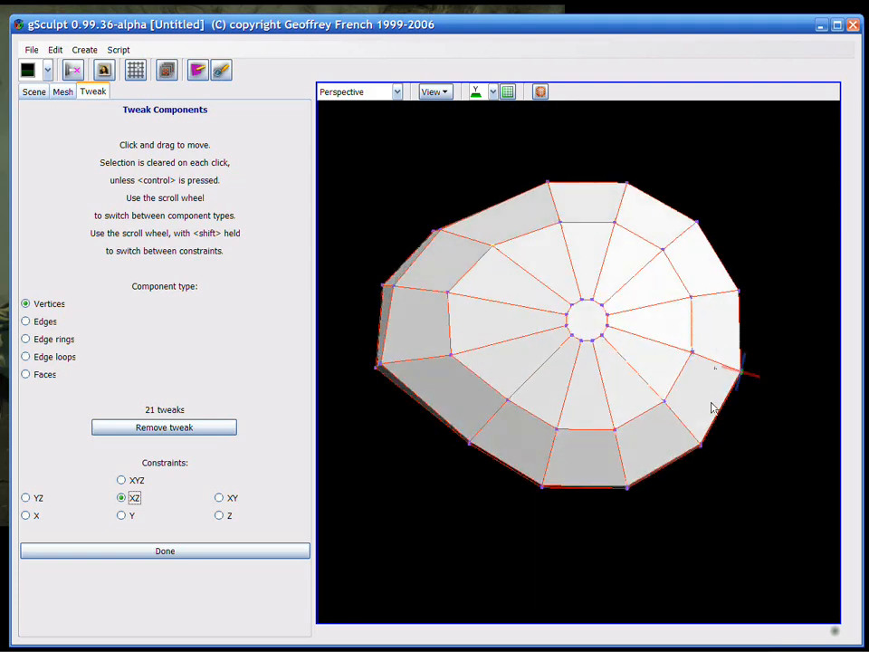
{"action": "left_click_drag", "start_coordinate": [622, 471], "coordinate": [621, 449]}
{"action": "left_click_drag", "start_coordinate": [673, 438], "coordinate": [658, 418]}
{"action": "middle_click_drag", "start_coordinate": [651, 493], "coordinate": [576, 229]}
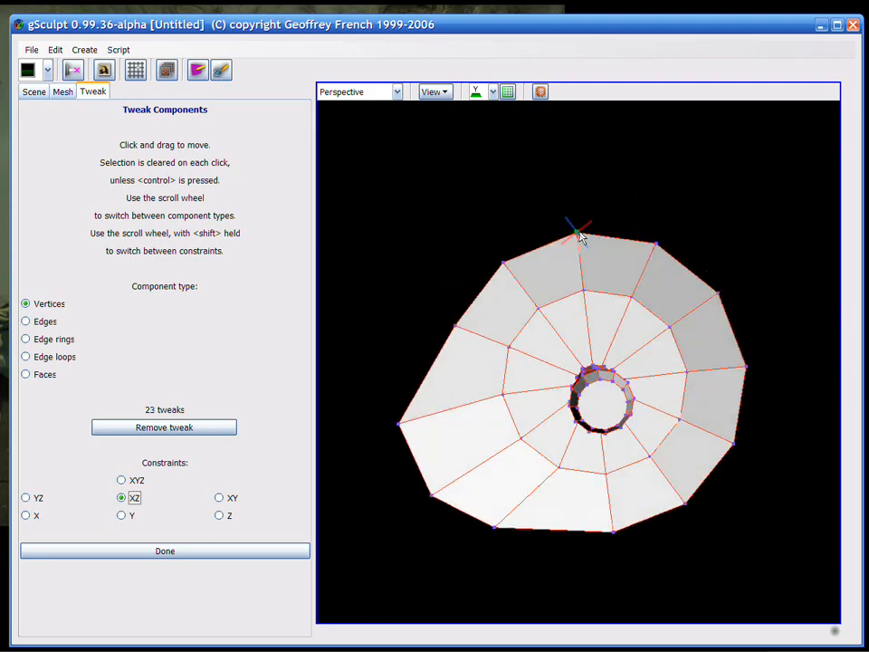
{"action": "left_click_drag", "start_coordinate": [576, 228], "coordinate": [613, 291]}
{"action": "left_click_drag", "start_coordinate": [651, 252], "coordinate": [644, 287]}
{"action": "middle_click_drag", "start_coordinate": [643, 287], "coordinate": [598, 344]}
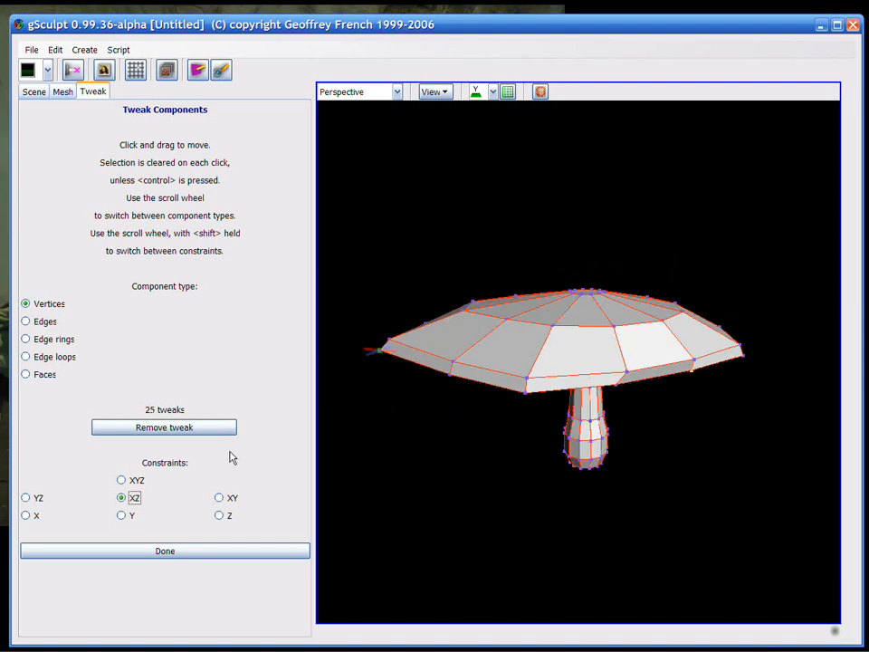
Step: Restrict the vertex tweaks to the Y axis
{"action": "left_click", "coordinate": [126, 516]}
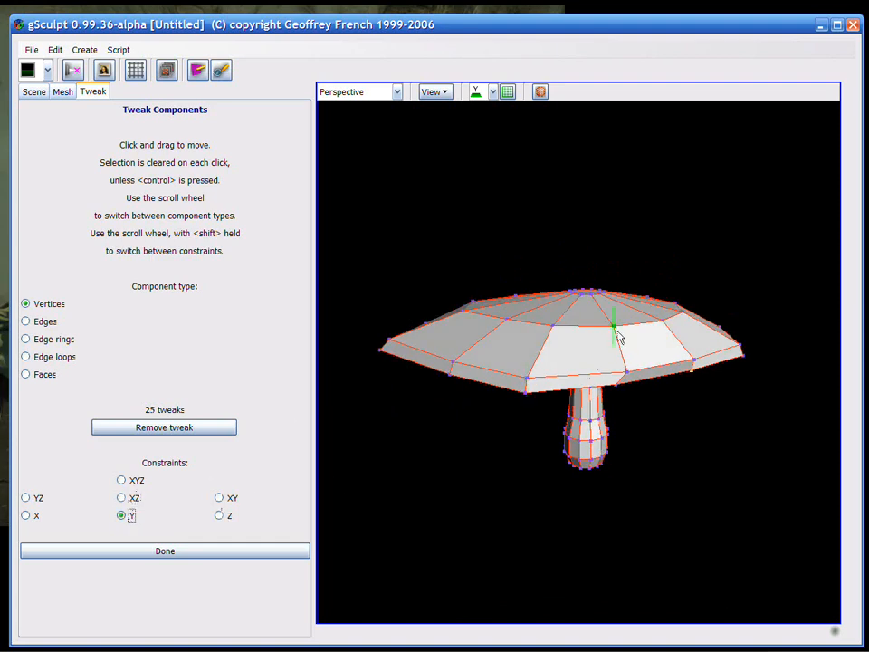
{"action": "middle_click_drag", "start_coordinate": [497, 462], "coordinate": [510, 378]}
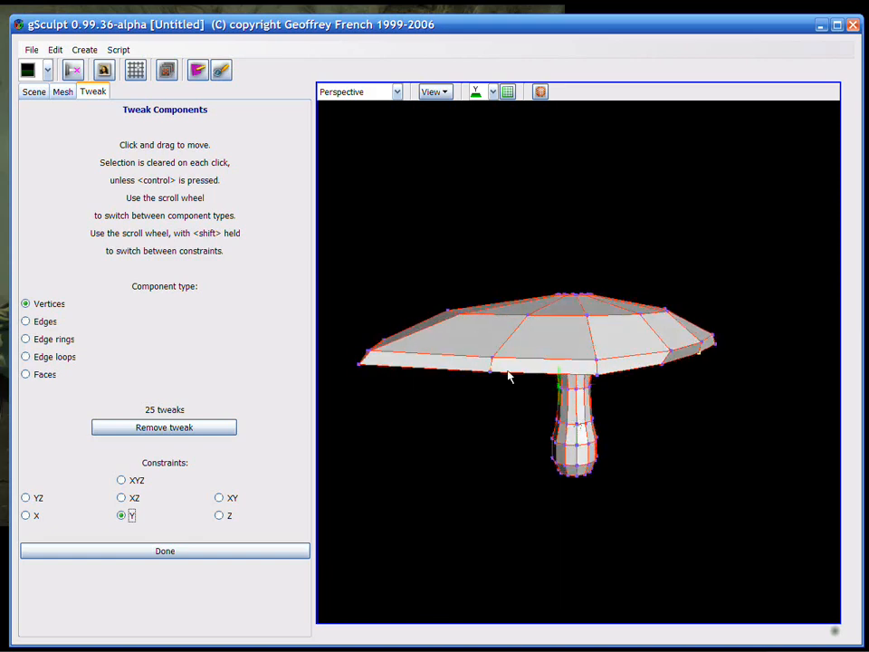
{"action": "middle_click_drag", "start_coordinate": [372, 375], "coordinate": [340, 381]}
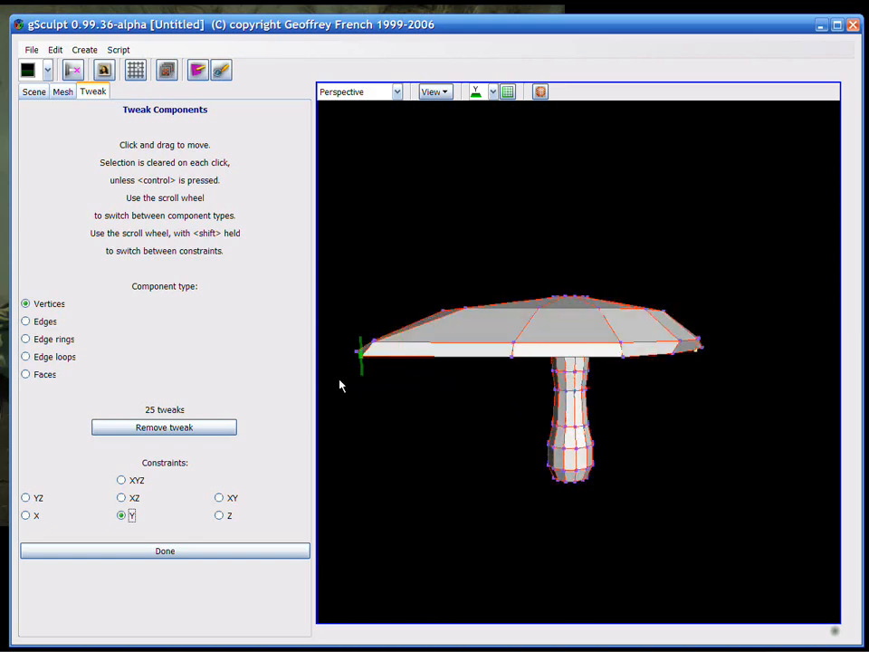
{"action": "left_click_drag", "start_coordinate": [346, 353], "coordinate": [360, 332]}
{"action": "middle_click_drag", "start_coordinate": [368, 334], "coordinate": [392, 371]}
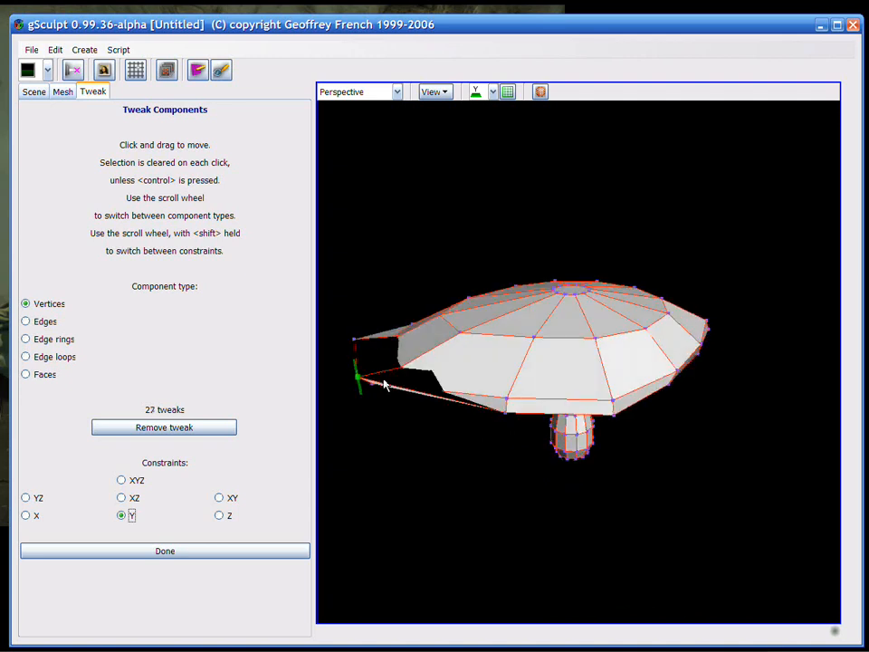
{"action": "key", "text": "ctrl+z"}
{"action": "key", "text": "ctrl+z"}
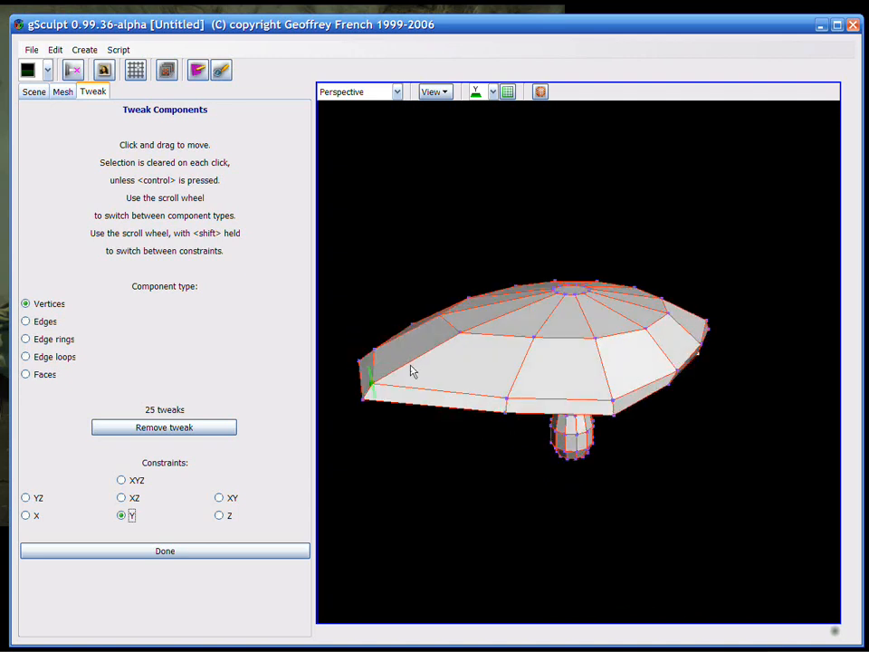
Step: Raise two adjacent upper rim vertices and the two nearby upper-ring vertices along Y on the cap's stretched side
{"action": "middle_click_drag", "start_coordinate": [392, 391], "coordinate": [395, 394]}
{"action": "left_click_drag", "start_coordinate": [386, 351], "coordinate": [431, 313]}
{"action": "middle_click_drag", "start_coordinate": [431, 313], "coordinate": [593, 345]}
{"action": "left_click_drag", "start_coordinate": [470, 379], "coordinate": [462, 353]}
{"action": "middle_click_drag", "start_coordinate": [462, 353], "coordinate": [662, 343]}
{"action": "left_click_drag", "start_coordinate": [662, 343], "coordinate": [677, 318]}
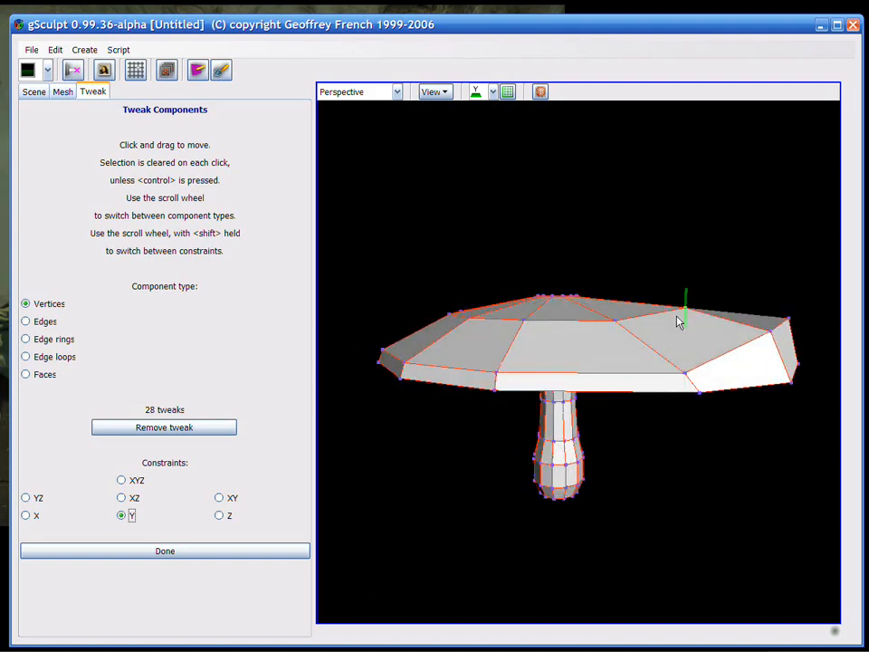
{"action": "middle_click_drag", "start_coordinate": [714, 324], "coordinate": [487, 333]}
{"action": "left_click_drag", "start_coordinate": [487, 333], "coordinate": [490, 320]}
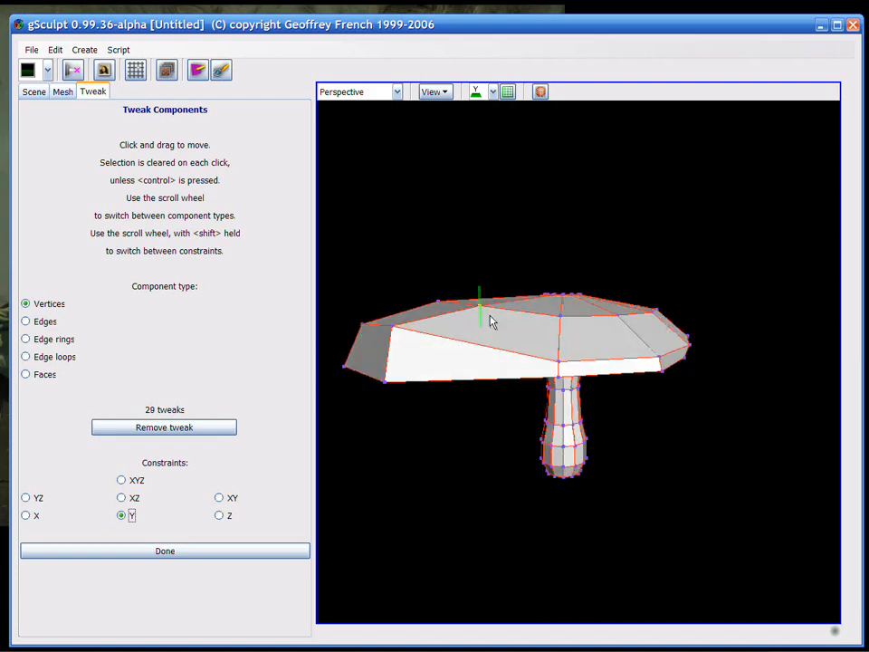
Step: Raise the matching underside rim vertices along Y and lift a nearby upper-ring vertex slightly
{"action": "left_click_drag", "start_coordinate": [409, 375], "coordinate": [406, 338]}
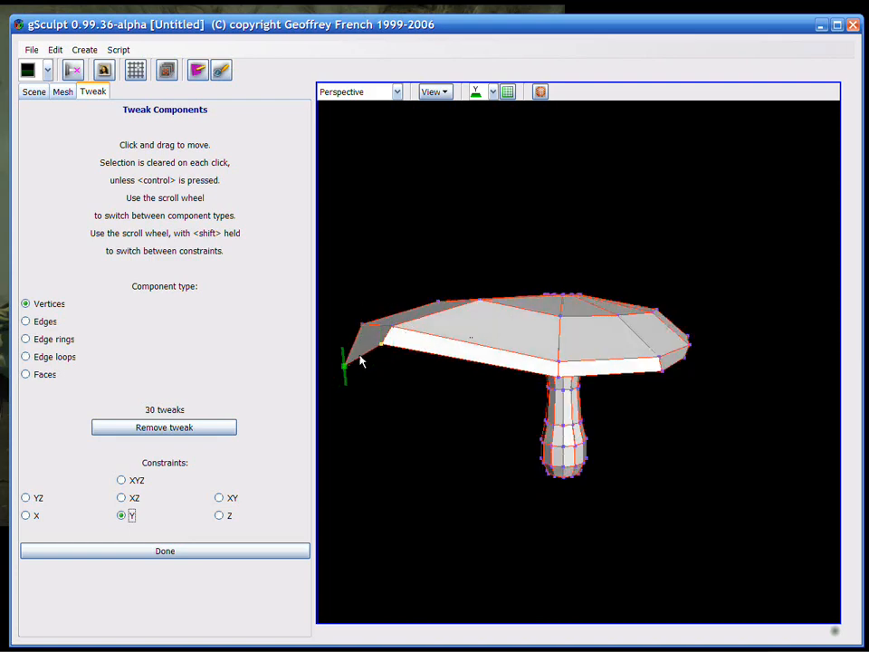
{"action": "middle_click_drag", "start_coordinate": [366, 328], "coordinate": [712, 366]}
{"action": "mouse_move", "coordinate": [712, 367]}
{"action": "left_mouse_down"}
{"action": "mouse_move", "coordinate": [711, 341]}
{"action": "mouse_move", "coordinate": [717, 352]}
{"action": "left_mouse_up"}
{"action": "left_click_drag", "start_coordinate": [644, 319], "coordinate": [643, 307]}
Step: Fine-tune the height of the rim vertices along Y on another side of the cap and finish the tweak
{"action": "middle_click_drag", "start_coordinate": [701, 327], "coordinate": [670, 315]}
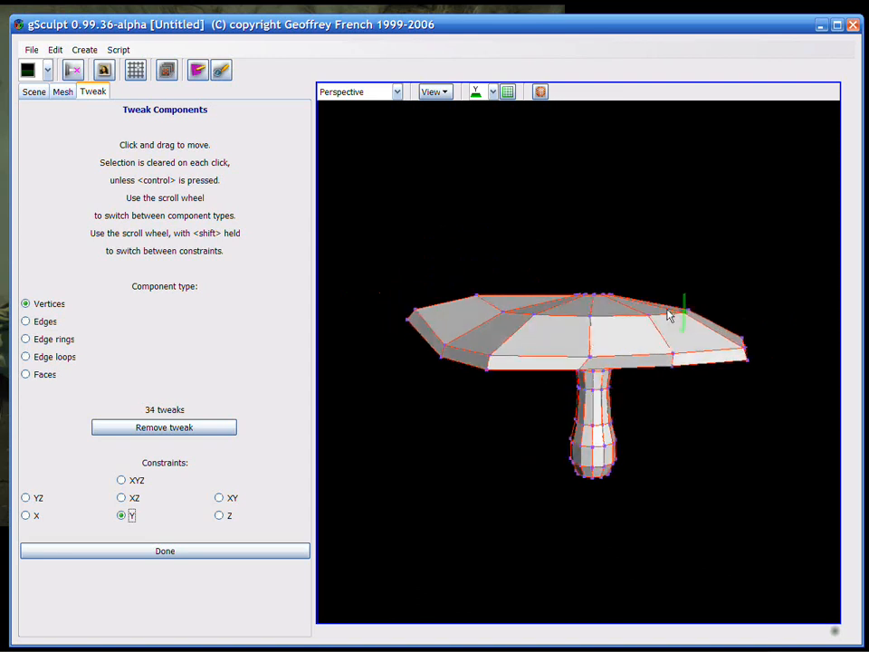
{"action": "left_click", "coordinate": [738, 343]}
{"action": "left_click_drag", "start_coordinate": [730, 347], "coordinate": [732, 354]}
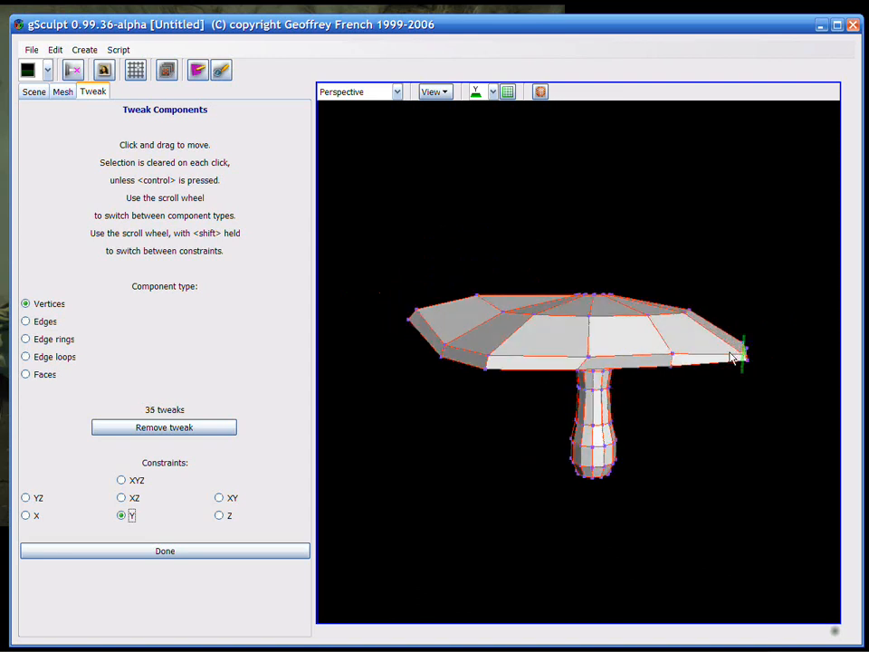
{"action": "middle_click_drag", "start_coordinate": [742, 394], "coordinate": [736, 310]}
{"action": "left_click_drag", "start_coordinate": [731, 358], "coordinate": [729, 358]}
{"action": "middle_click_drag", "start_coordinate": [729, 358], "coordinate": [582, 438]}
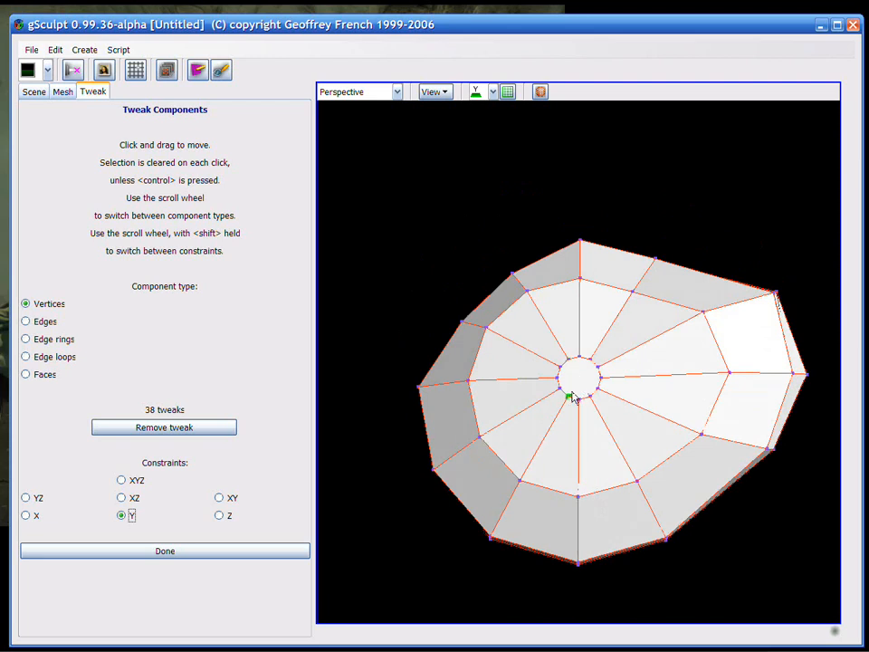
{"action": "key", "text": "Escape"}
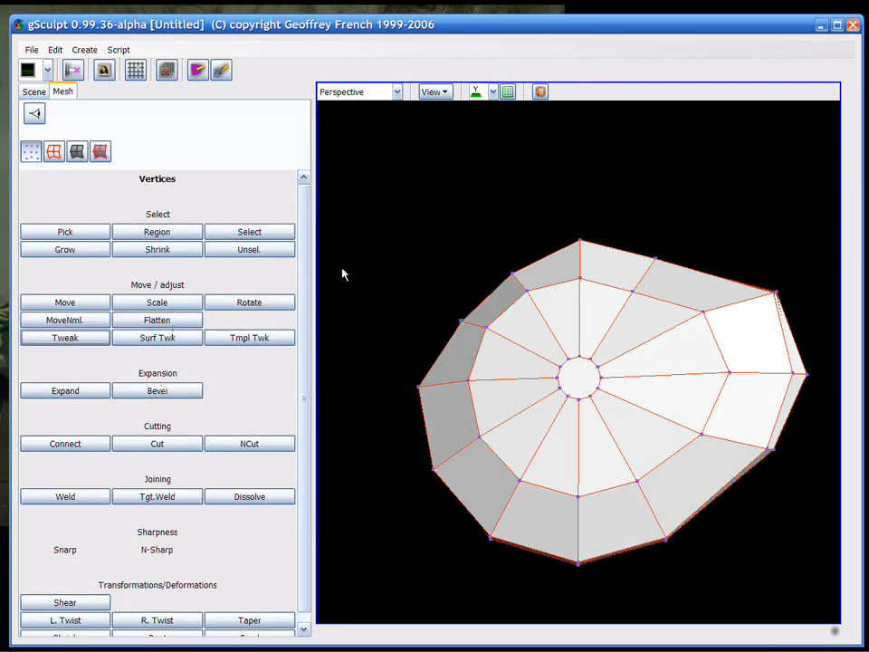
Step: Start an edge Cut path over the cap's top, from one rim edge across two ring edges and two radial edges to another rim edge
{"action": "left_click", "coordinate": [54, 152]}
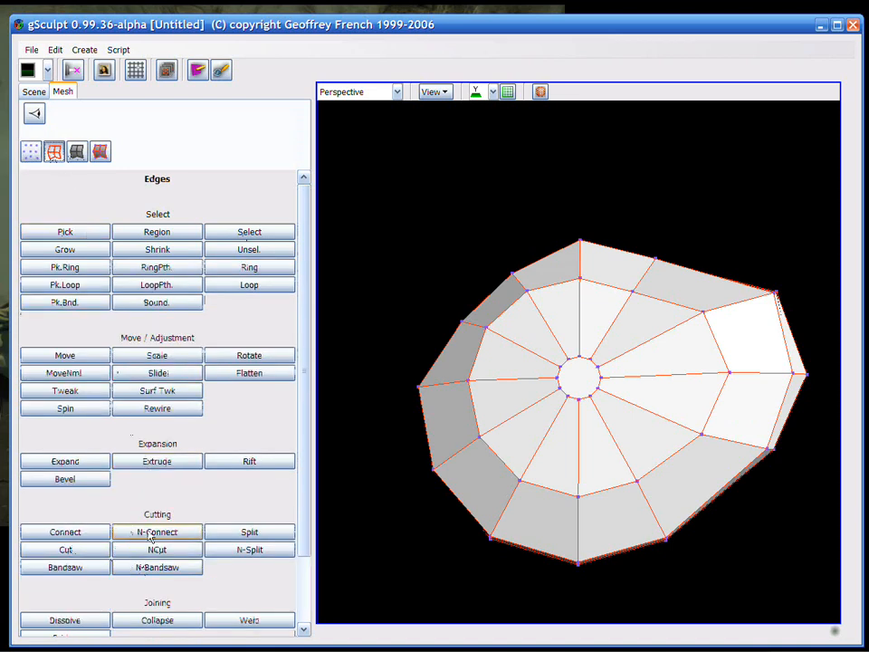
{"action": "left_click", "coordinate": [66, 550]}
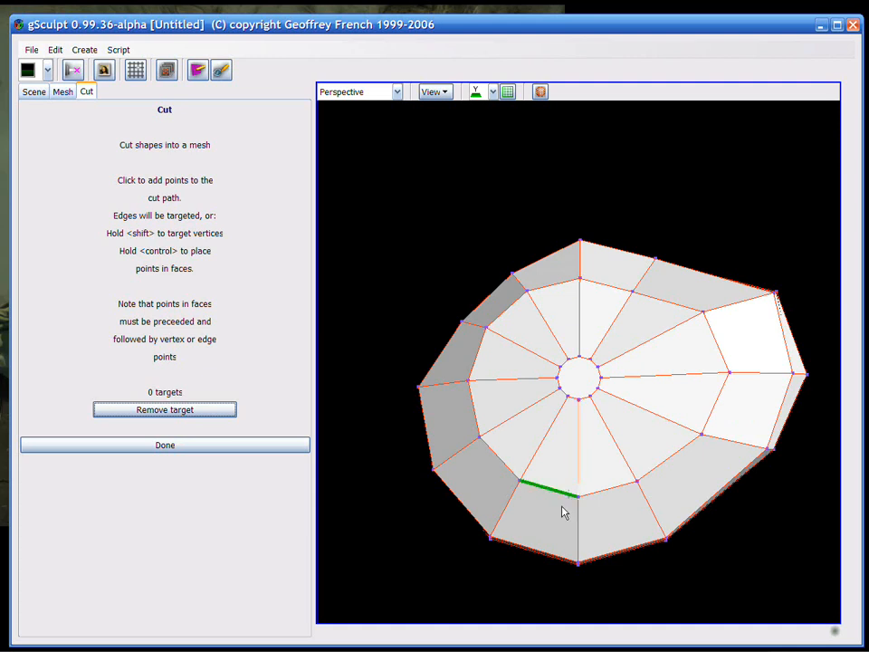
{"action": "left_click", "coordinate": [465, 505]}
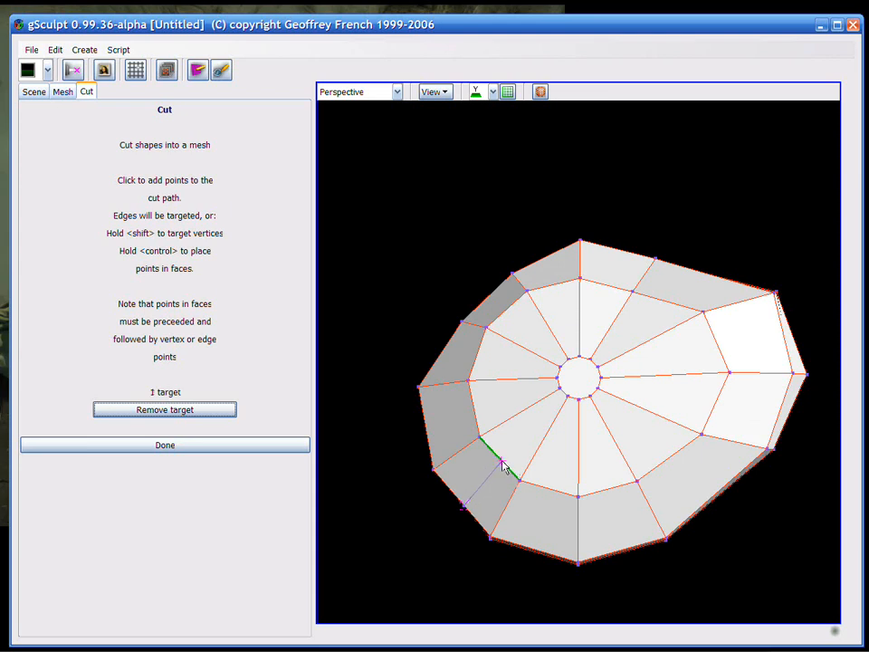
{"action": "left_click", "coordinate": [501, 463]}
{"action": "left_click", "coordinate": [536, 448], "text": "ctrl"}
{"action": "left_click", "coordinate": [577, 447]}
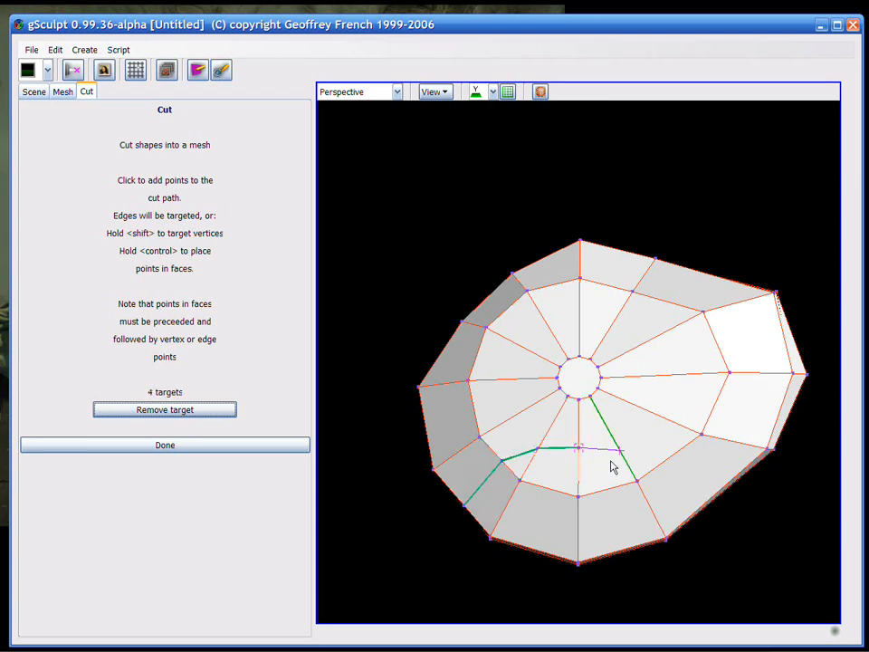
{"action": "left_click", "coordinate": [621, 486]}
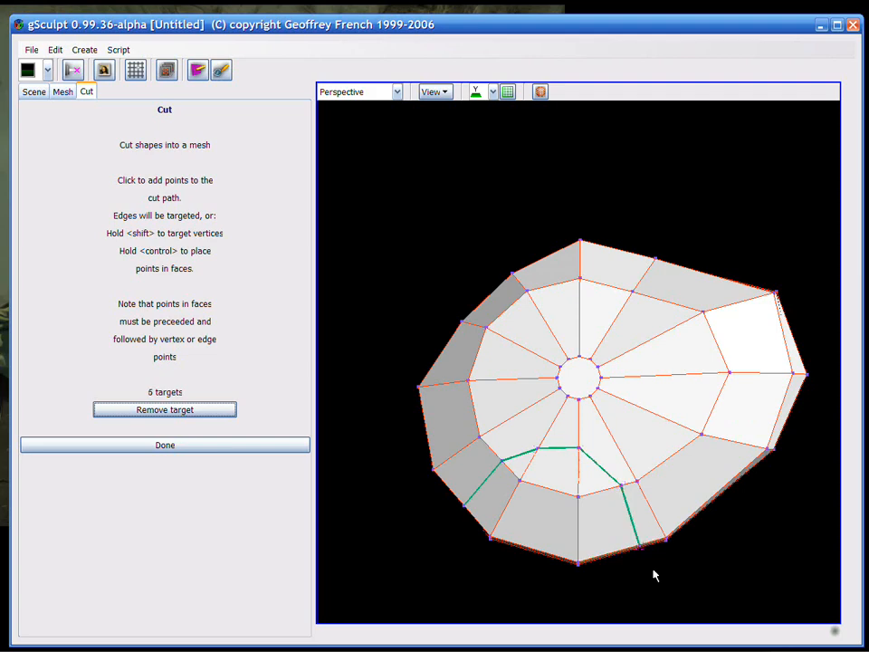
Step: Continue the cut path down the rim band and across the cap's underside to the underside rim edge below its start
{"action": "middle_click_drag", "start_coordinate": [633, 564], "coordinate": [614, 294]}
{"action": "left_click", "coordinate": [626, 310]}
{"action": "middle_click_drag", "start_coordinate": [624, 334], "coordinate": [613, 143]}
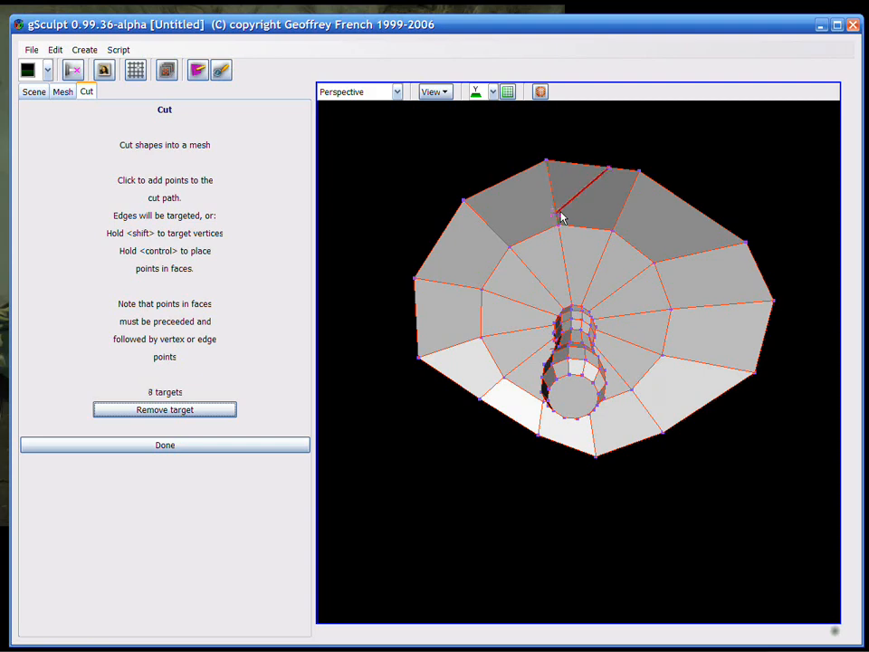
{"action": "middle_click_drag", "start_coordinate": [524, 233], "coordinate": [645, 328]}
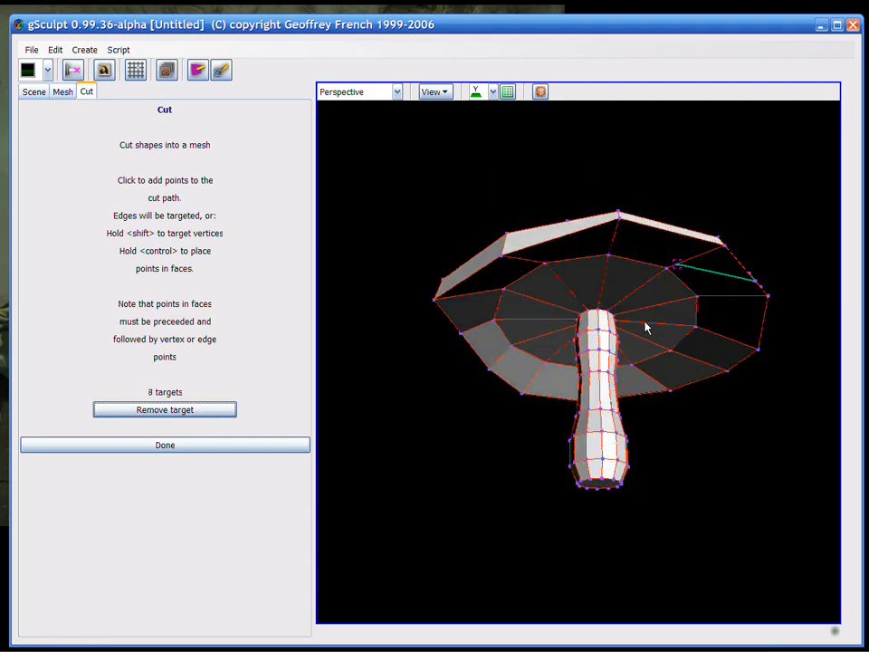
{"action": "left_click", "coordinate": [613, 252]}
{"action": "left_click", "coordinate": [582, 237]}
{"action": "middle_click_drag", "start_coordinate": [582, 236], "coordinate": [603, 331]}
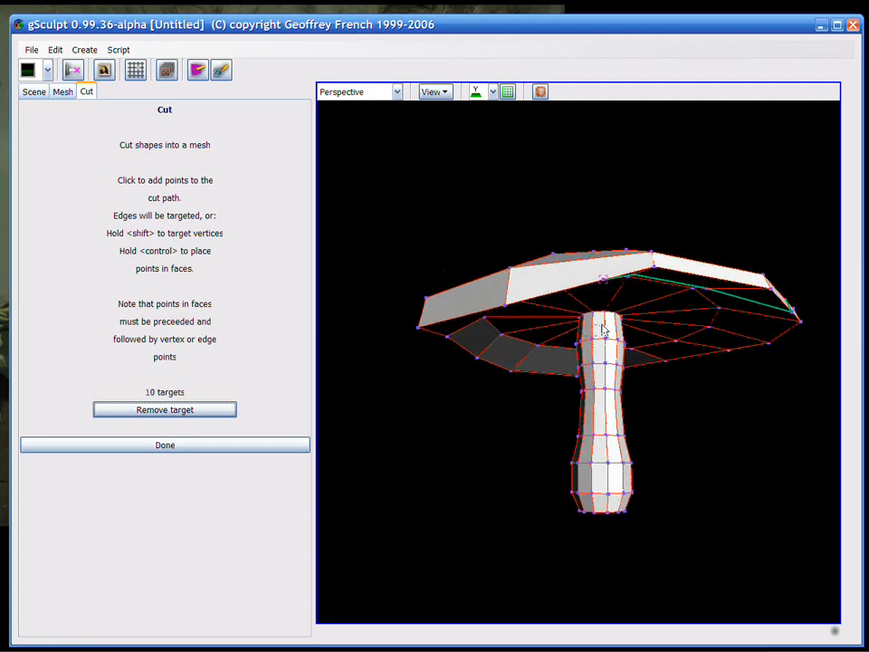
Step: Close the cut path at its starting point on the upper rim, apply the cut and unselect all edges
{"action": "right_click_drag", "start_coordinate": [603, 331], "coordinate": [614, 305]}
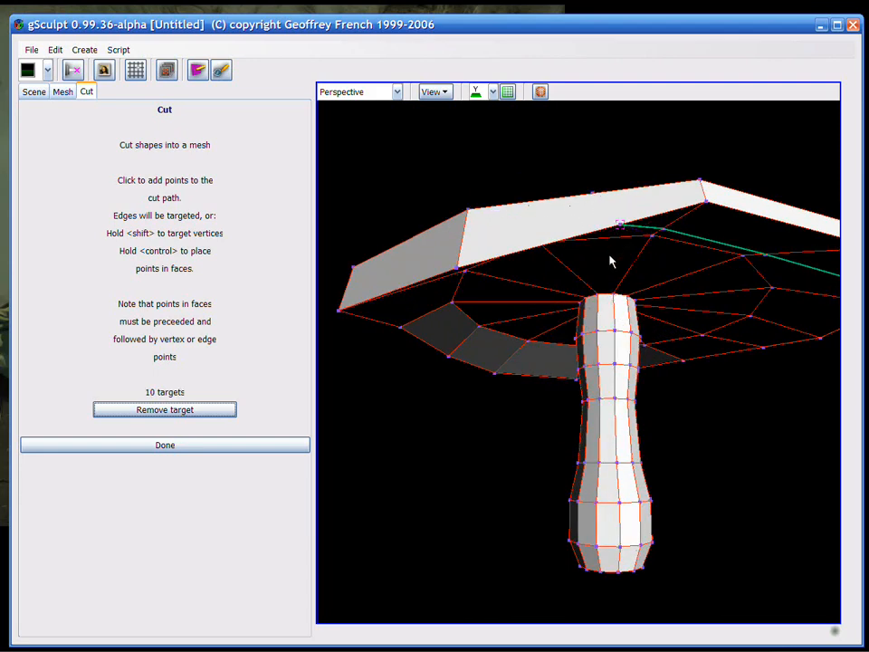
{"action": "middle_click_drag", "start_coordinate": [610, 261], "coordinate": [625, 438]}
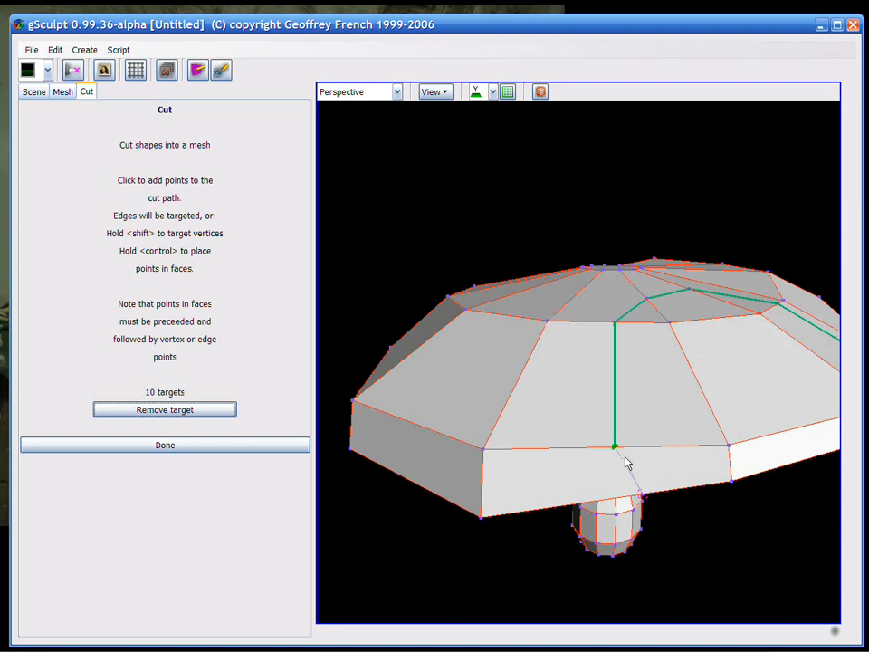
{"action": "right_click_drag", "start_coordinate": [716, 421], "coordinate": [664, 420]}
{"action": "middle_click_drag", "start_coordinate": [665, 420], "coordinate": [664, 468]}
{"action": "key", "text": "Return"}
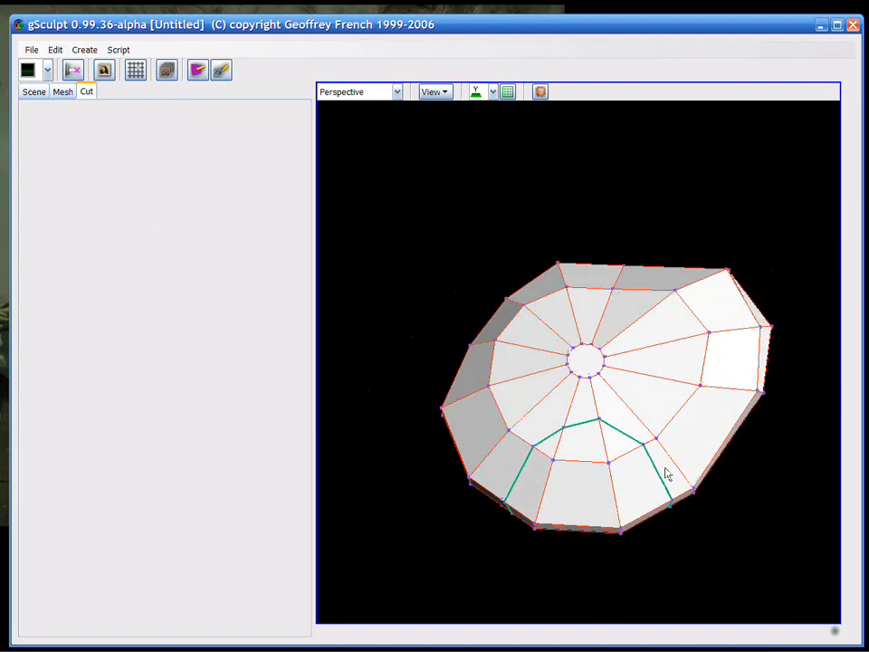
{"action": "left_click", "coordinate": [761, 431]}
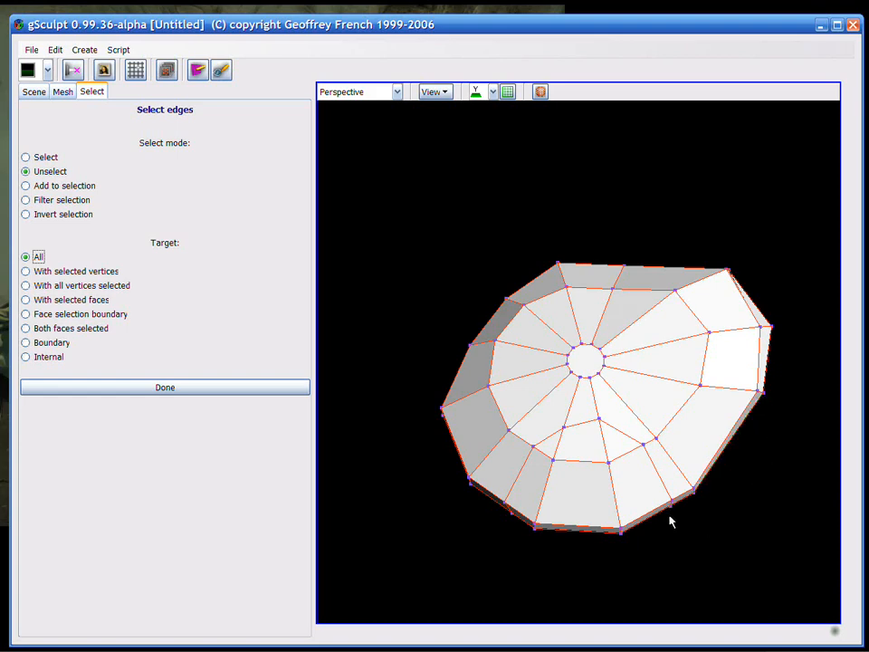
Step: Pick the six vertices of the cap section enclosed by the cut: two on the upper ring, two upper rim and two underside rim
{"action": "key", "text": "v"}
{"action": "left_click", "coordinate": [623, 523]}
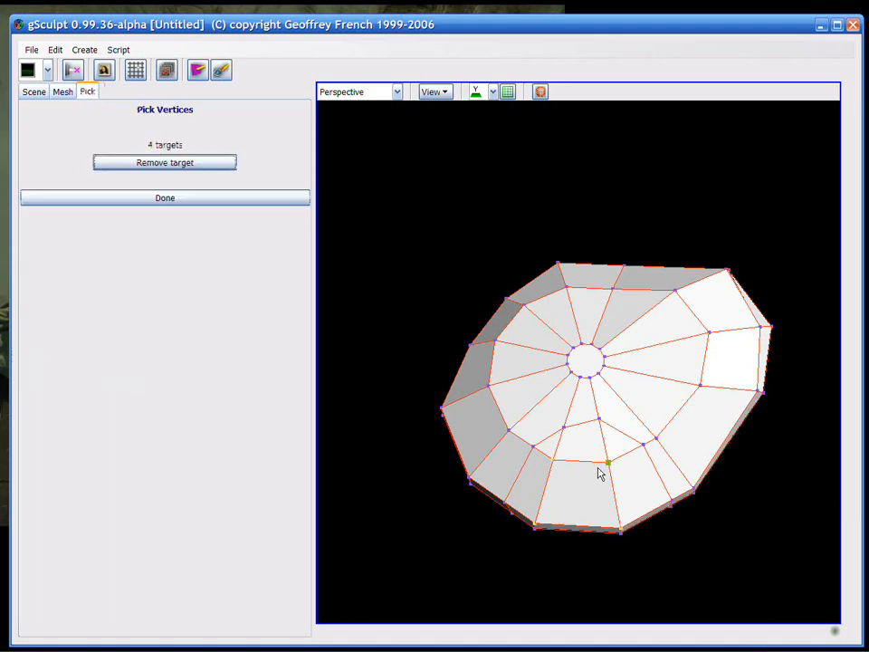
{"action": "middle_click_drag", "start_coordinate": [597, 473], "coordinate": [598, 198]}
{"action": "left_click", "coordinate": [529, 231]}
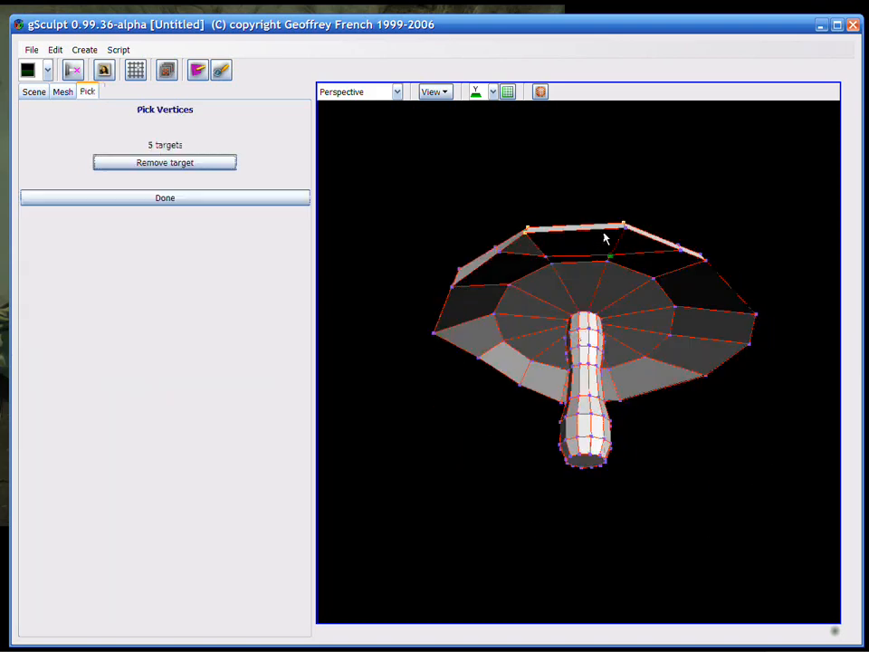
{"action": "middle_click_drag", "start_coordinate": [602, 240], "coordinate": [613, 564]}
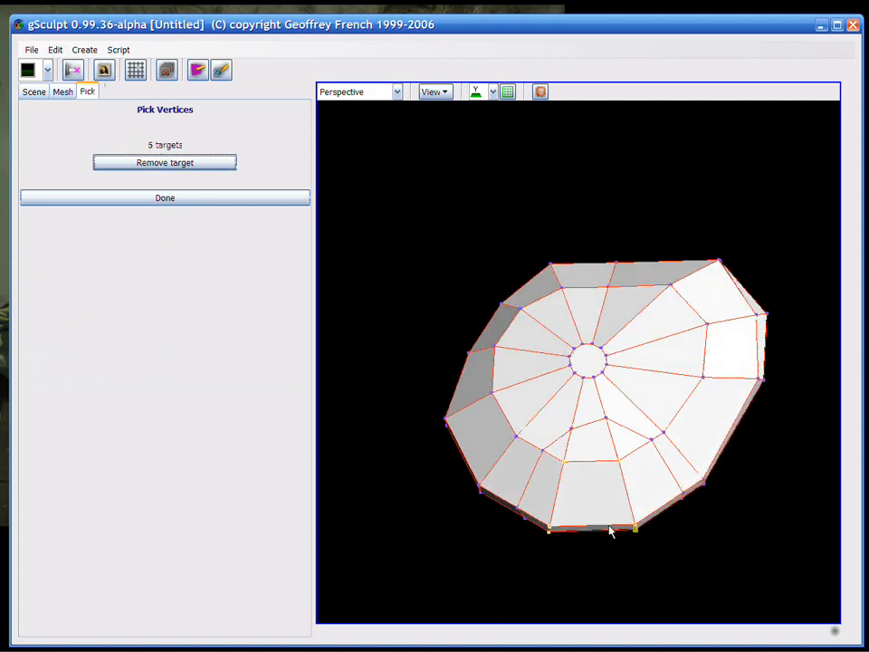
Step: Move the picked vertices outward so that cap section bulges from the rim, and unselect all vertices
{"action": "key", "text": "m"}
{"action": "middle_click_drag", "start_coordinate": [637, 481], "coordinate": [606, 490]}
{"action": "left_click_drag", "start_coordinate": [575, 500], "coordinate": [580, 521]}
{"action": "key", "text": "u"}
Step: Cut a small closed path around one corner of the bulging cap section, through its rim edges, radial edge and underside
{"action": "middle_click_drag", "start_coordinate": [668, 576], "coordinate": [530, 481]}
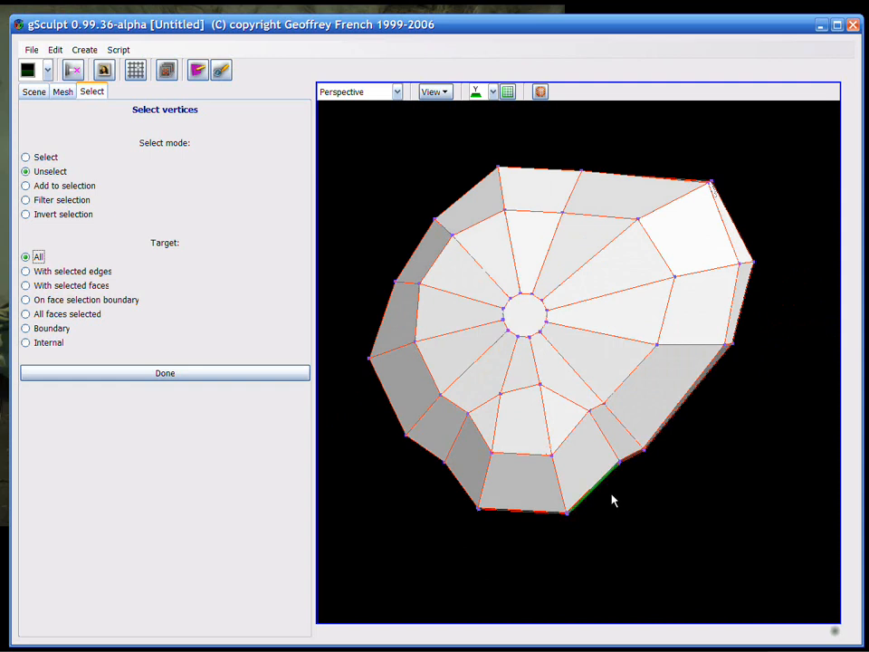
{"action": "key", "text": "c"}
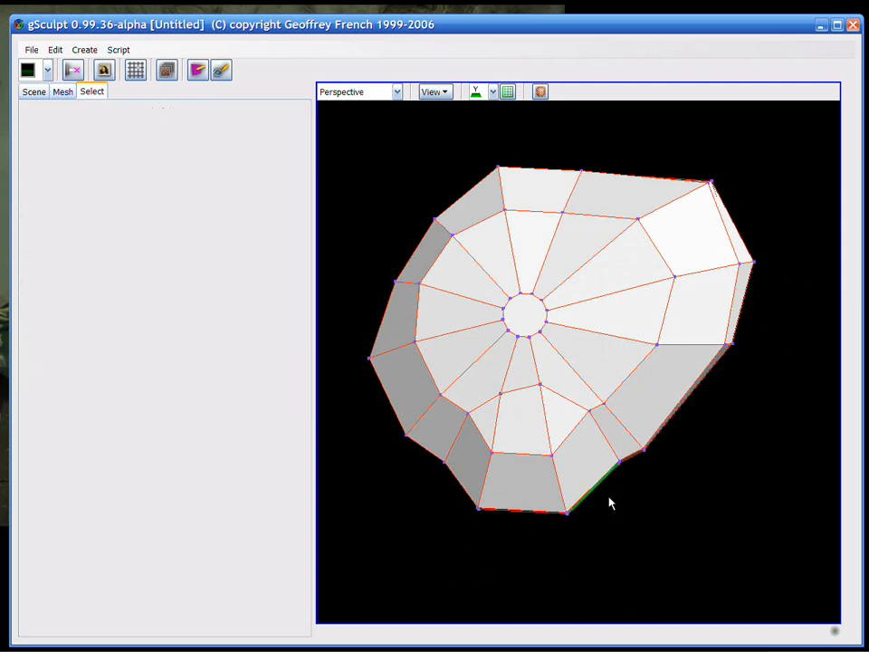
{"action": "left_click", "coordinate": [528, 501]}
{"action": "left_click", "coordinate": [559, 490]}
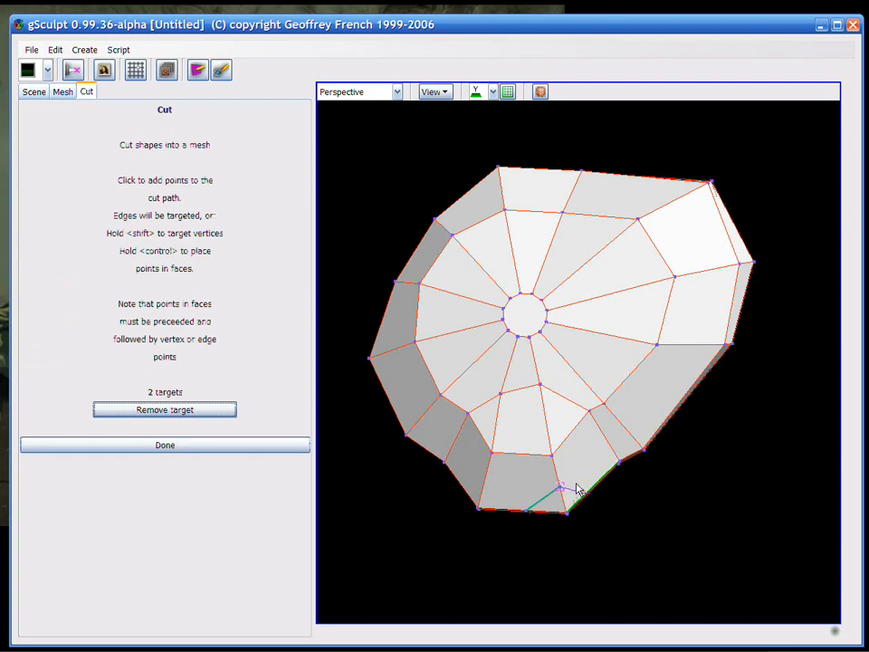
{"action": "left_click", "coordinate": [578, 488]}
{"action": "middle_click_drag", "start_coordinate": [577, 488], "coordinate": [613, 501]}
{"action": "left_click", "coordinate": [557, 341]}
{"action": "left_click", "coordinate": [522, 289]}
{"action": "key", "text": "Return"}
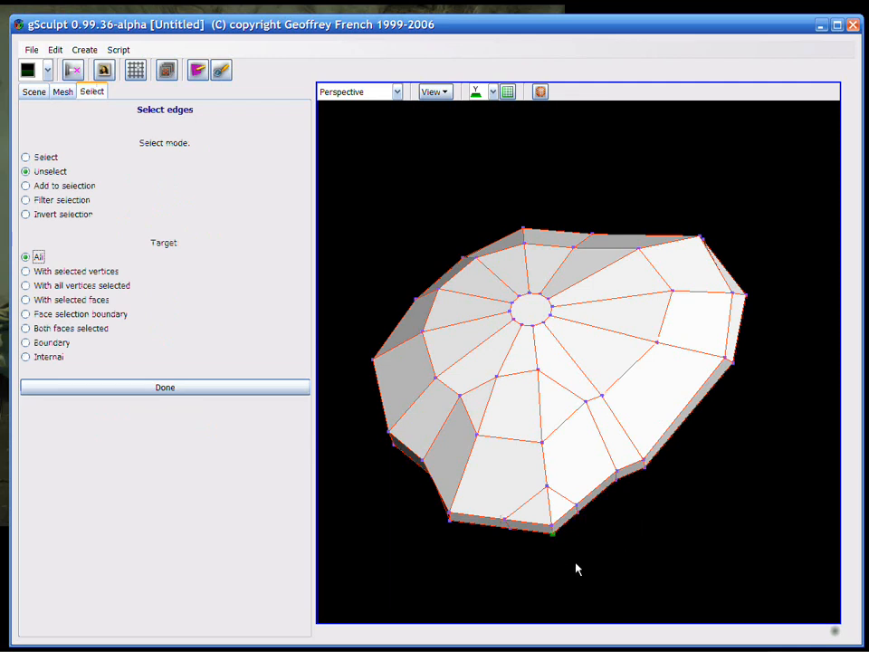
Step: Tweak the underside and upper rim vertices at the newly cut corner outward in XYZ to form a point
{"action": "key", "text": "t"}
{"action": "left_click_drag", "start_coordinate": [569, 562], "coordinate": [561, 583]}
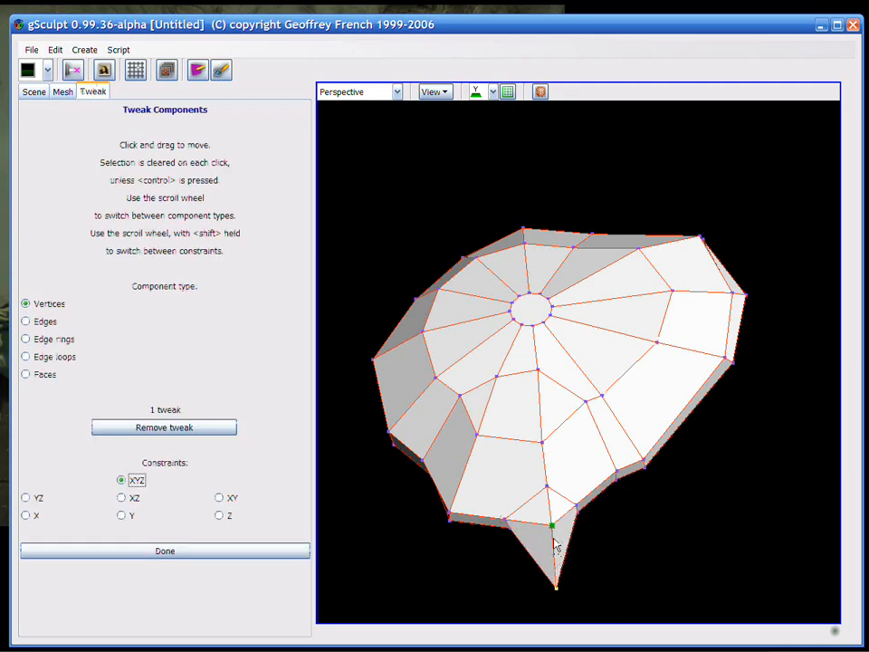
{"action": "left_click_drag", "start_coordinate": [553, 538], "coordinate": [561, 585]}
Step: Raise the upper and underside rim vertices of the pulled-out corner along the Y axis
{"action": "middle_click_drag", "start_coordinate": [577, 593], "coordinate": [752, 339]}
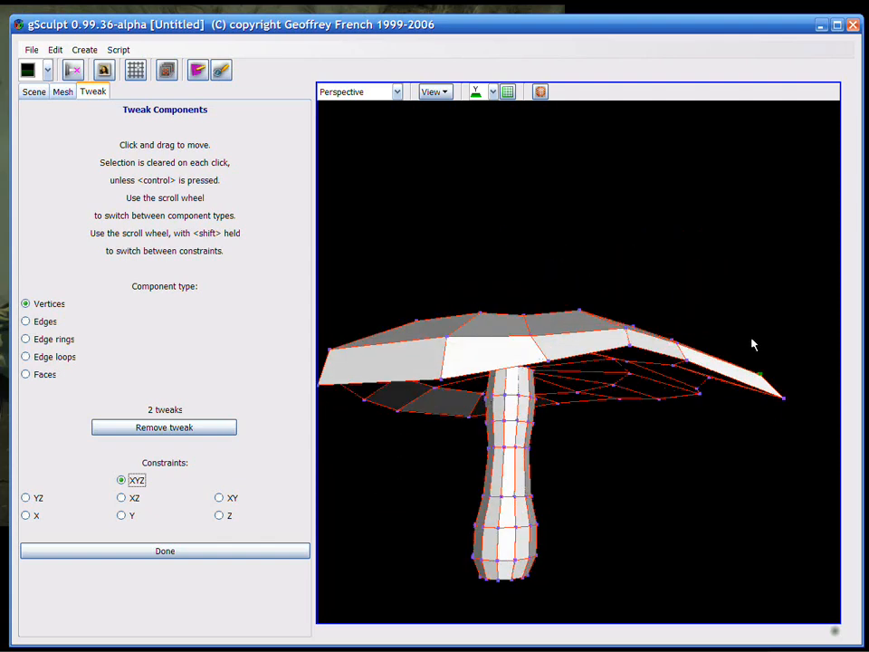
{"action": "left_click", "coordinate": [122, 514]}
{"action": "left_click_drag", "start_coordinate": [760, 374], "coordinate": [767, 345]}
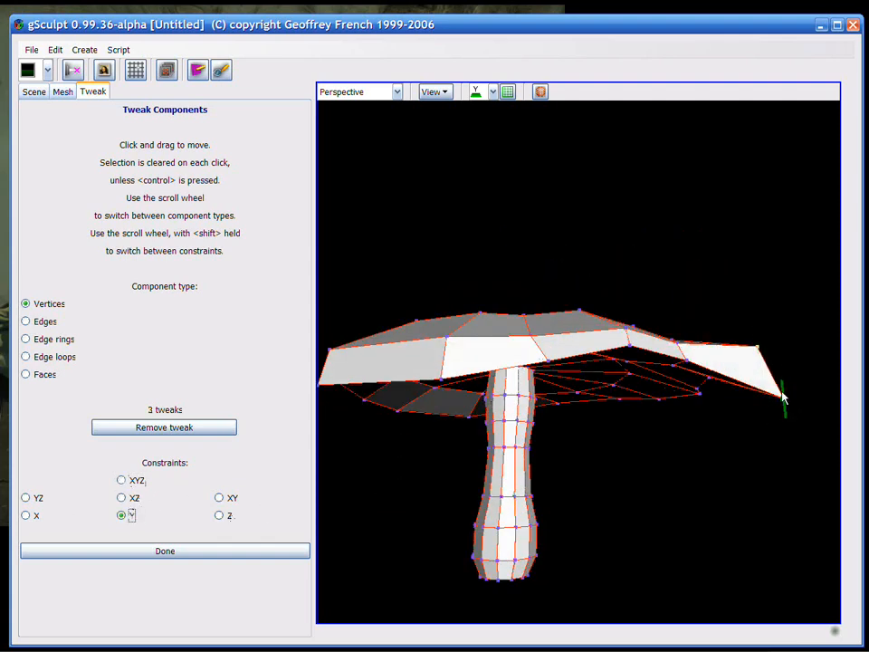
{"action": "mouse_move", "coordinate": [783, 397]}
{"action": "left_mouse_down"}
{"action": "mouse_move", "coordinate": [782, 363]}
{"action": "mouse_move", "coordinate": [784, 379]}
{"action": "left_mouse_up"}
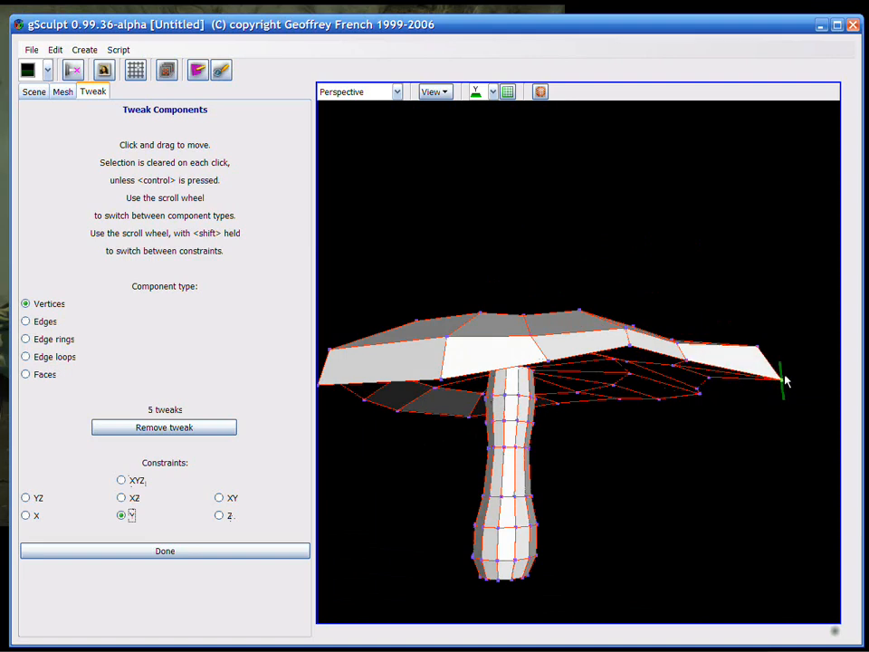
Step: Cut a closed path around the cap's pulled-out point, crossing its top radial edge, upper and lower rim edges and underside
{"action": "middle_click_drag", "start_coordinate": [783, 379], "coordinate": [596, 484]}
{"action": "key", "text": "Return"}
{"action": "key", "text": "e"}
{"action": "key", "text": "c"}
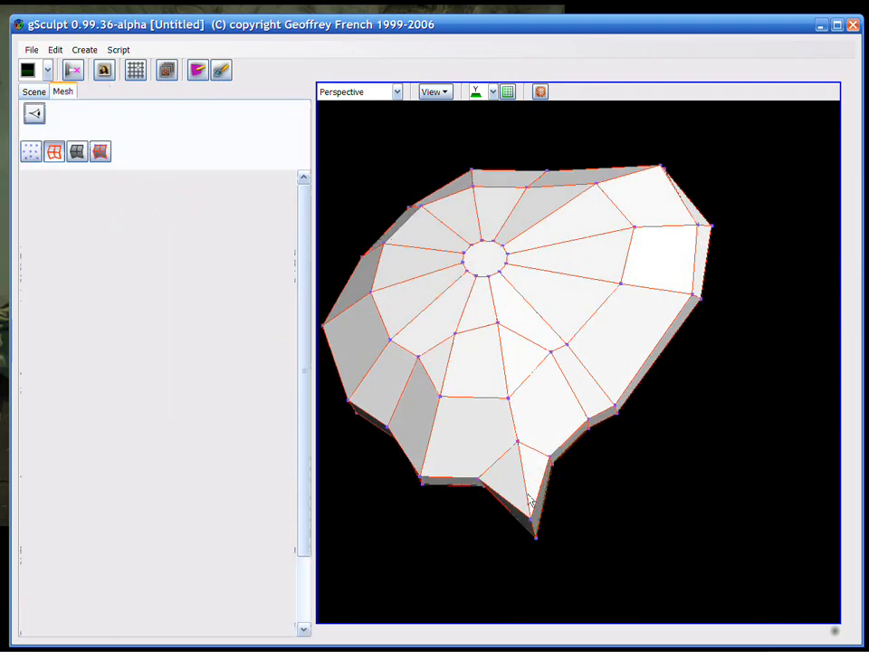
{"action": "left_click", "coordinate": [508, 495]}
{"action": "left_click", "coordinate": [521, 485]}
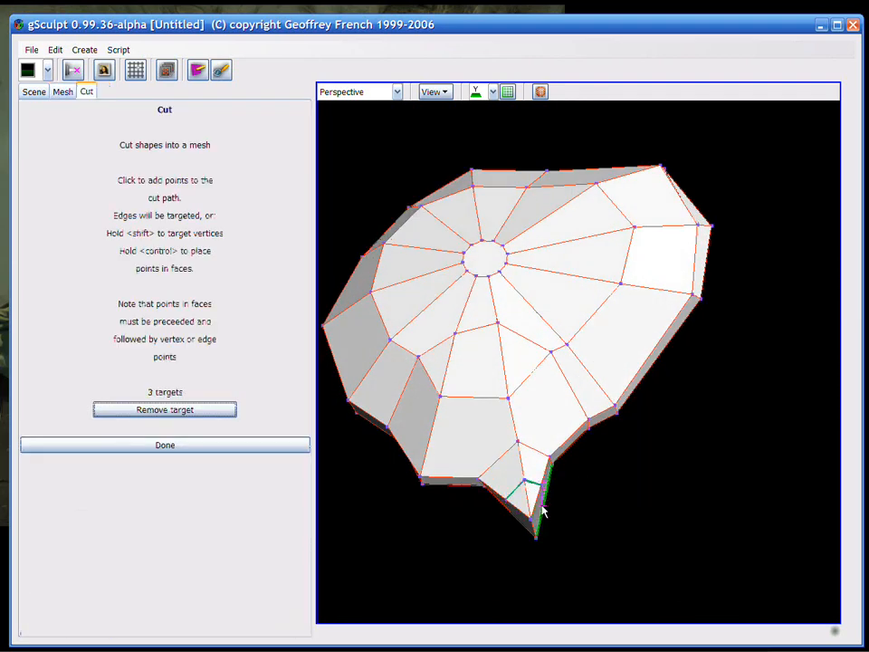
{"action": "middle_click_drag", "start_coordinate": [541, 508], "coordinate": [436, 291]}
{"action": "left_click", "coordinate": [463, 362]}
{"action": "left_click", "coordinate": [453, 377]}
{"action": "middle_click_drag", "start_coordinate": [453, 376], "coordinate": [564, 136]}
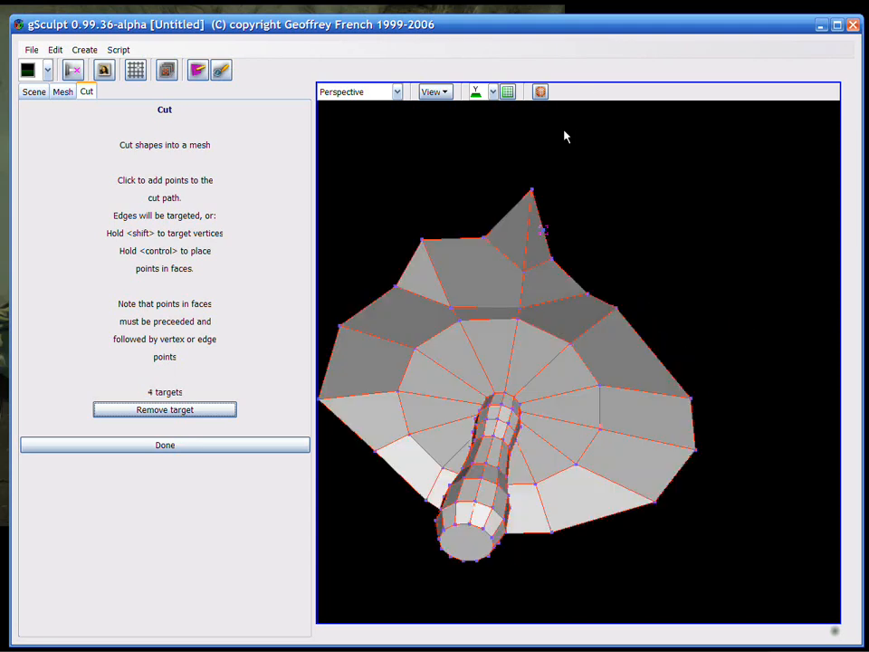
{"action": "left_click", "coordinate": [505, 226]}
{"action": "middle_click_drag", "start_coordinate": [506, 226], "coordinate": [568, 437]}
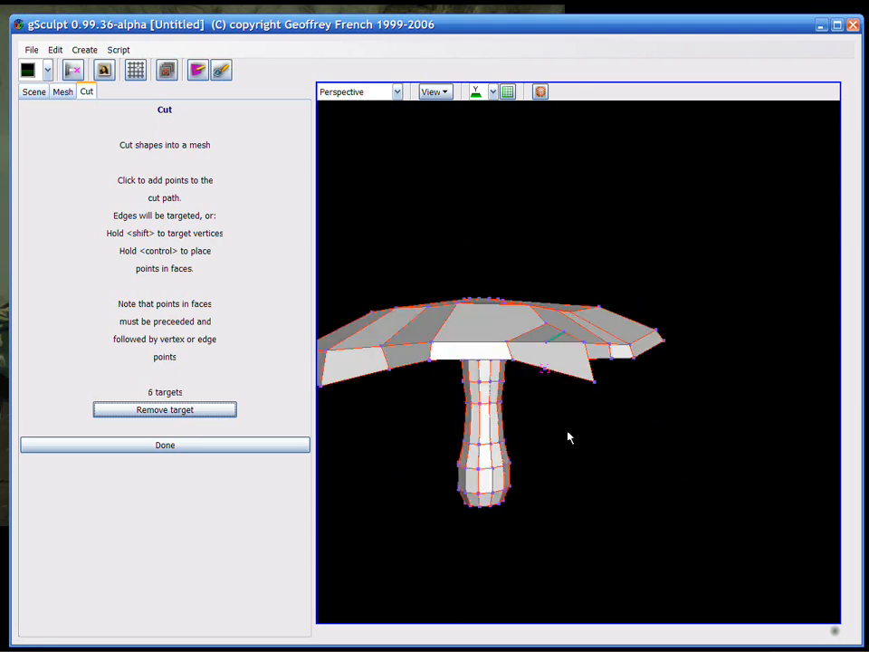
{"action": "left_click", "coordinate": [549, 355]}
{"action": "middle_click_drag", "start_coordinate": [549, 354], "coordinate": [568, 524]}
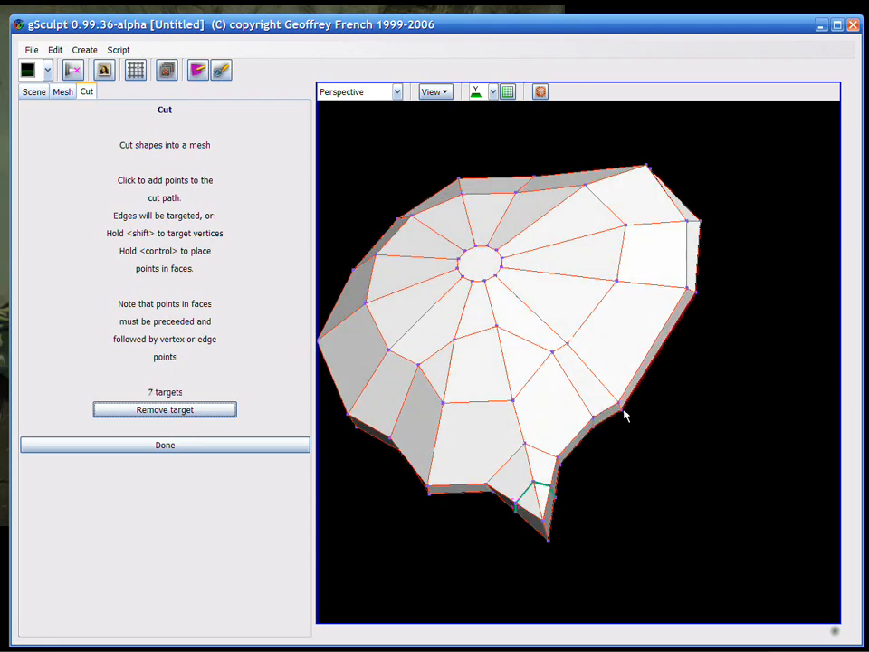
{"action": "key", "text": "space"}
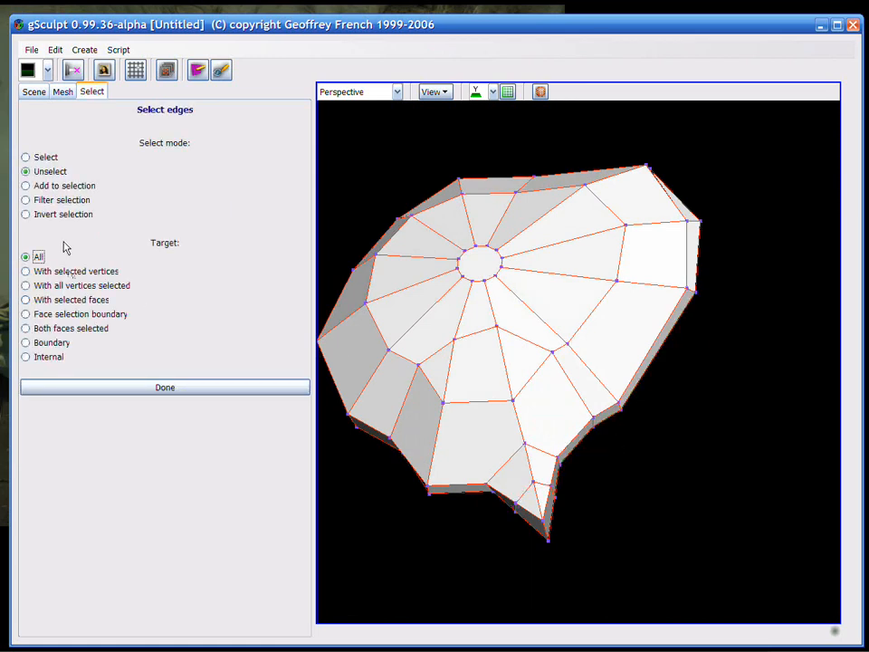
Step: Unselect all edges of the mesh
{"action": "left_click", "coordinate": [123, 386]}
{"action": "key", "text": "v"}
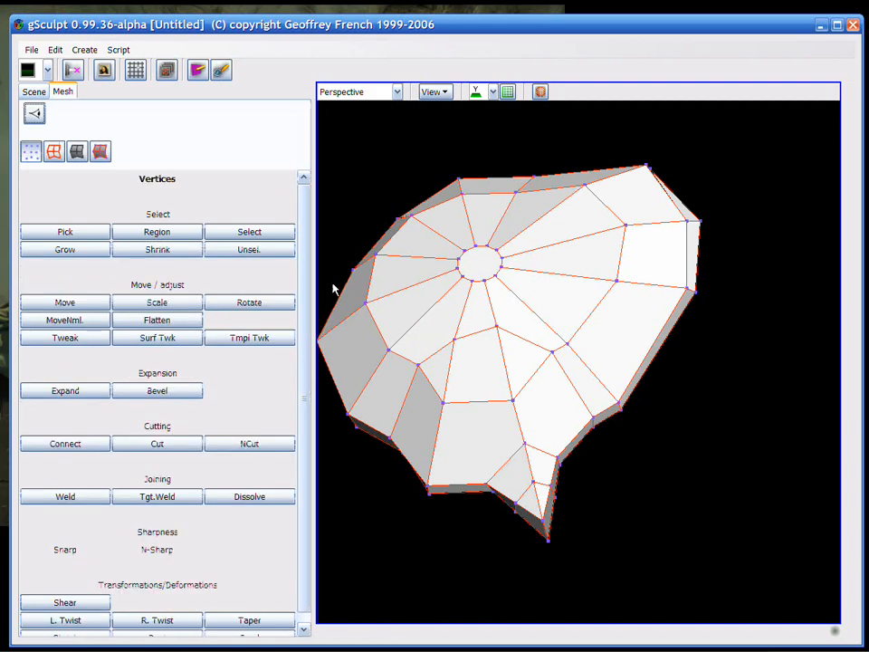
{"action": "key", "text": "s"}
{"action": "left_click", "coordinate": [65, 93]}
{"action": "key", "text": "e"}
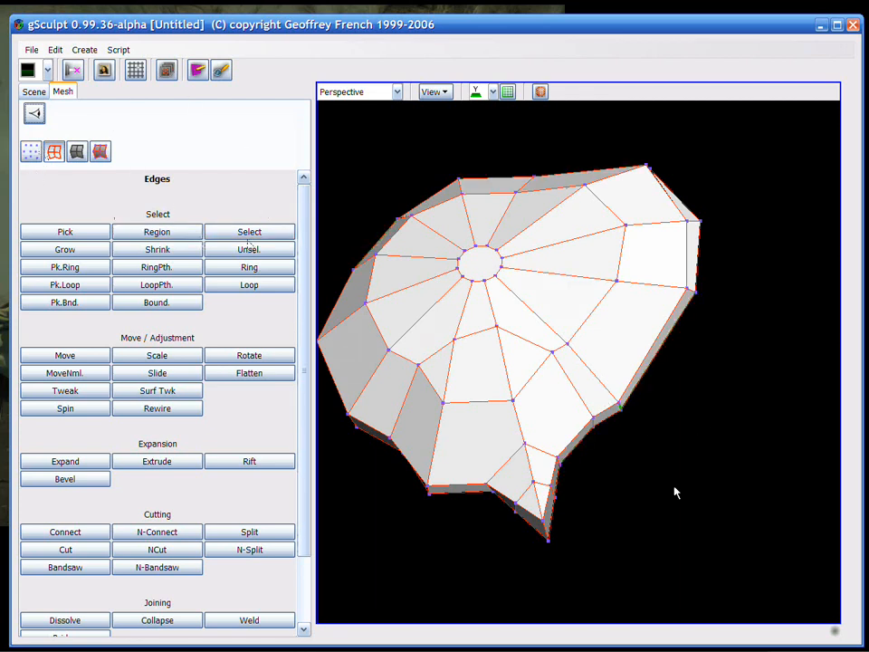
{"action": "key", "text": "f"}
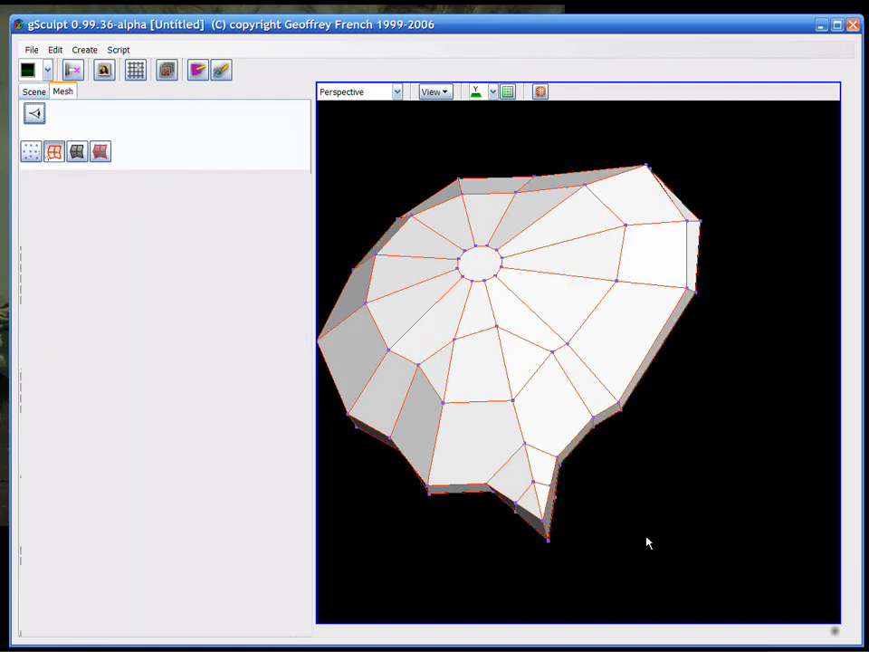
Step: Tweak the newly cut rim vertices on both sides of the point outward in XYZ to widen it
{"action": "key", "text": "t"}
{"action": "middle_click_drag", "start_coordinate": [639, 468], "coordinate": [628, 514]}
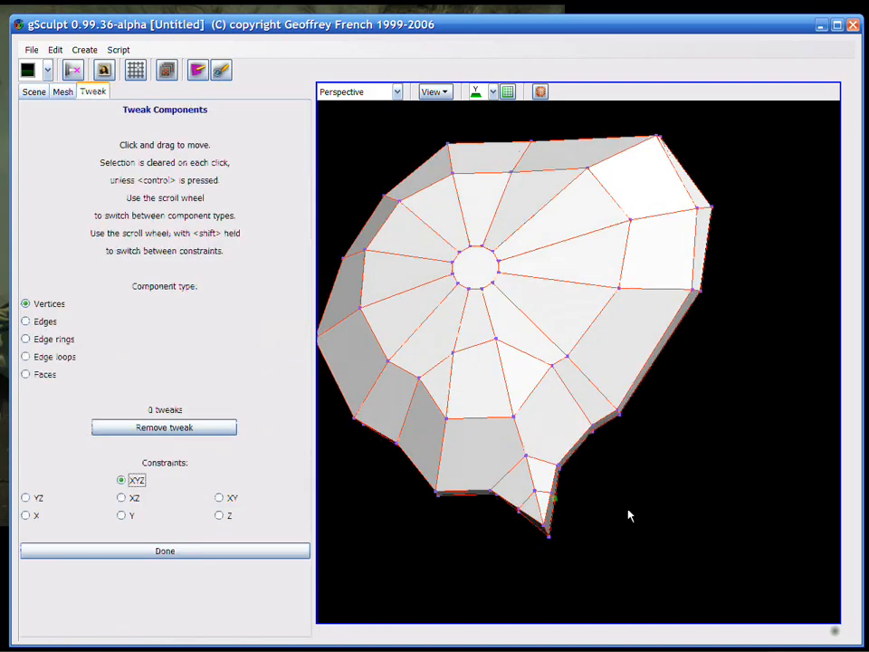
{"action": "left_click_drag", "start_coordinate": [551, 493], "coordinate": [505, 508]}
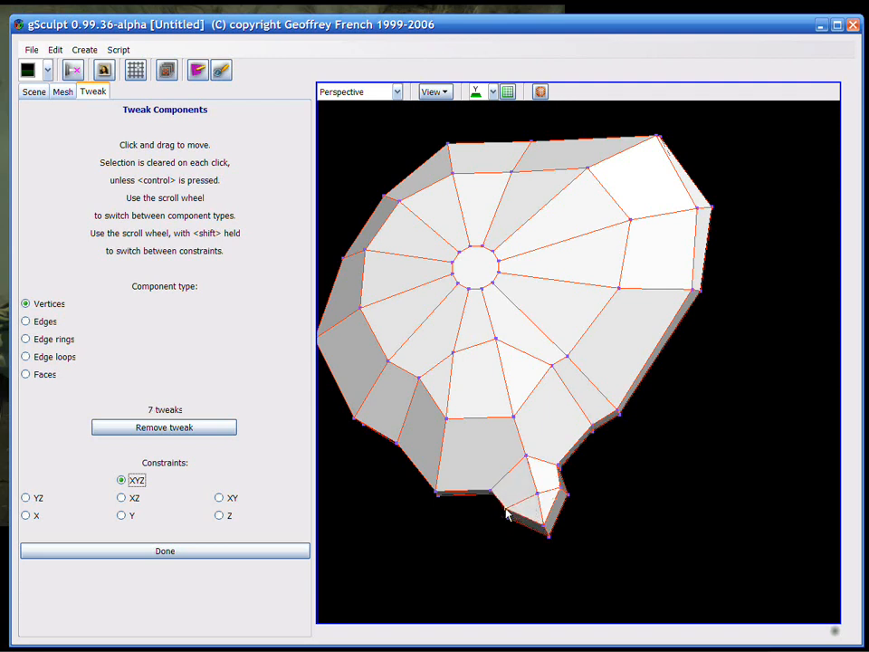
{"action": "left_click_drag", "start_coordinate": [566, 472], "coordinate": [575, 470]}
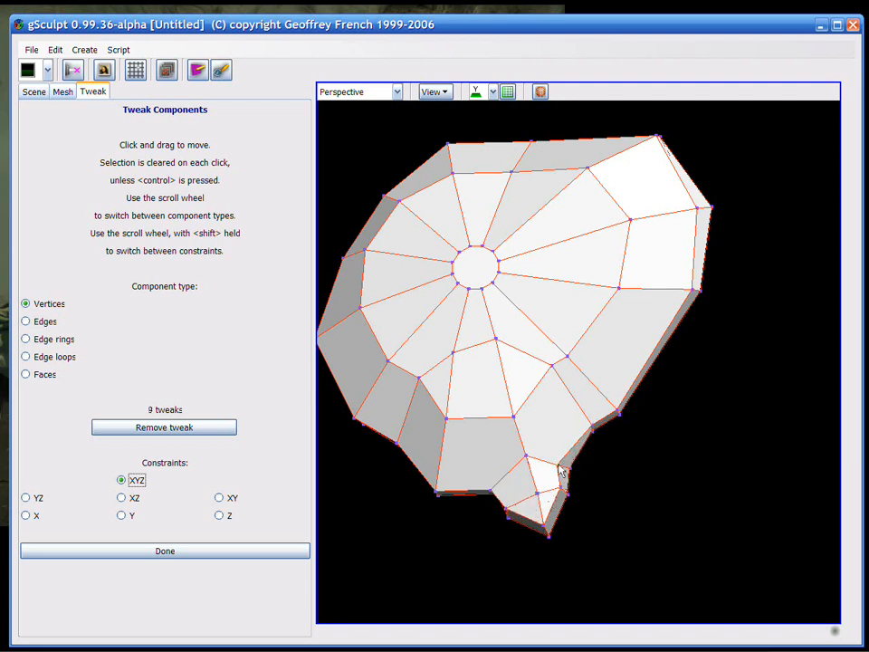
Step: Tweak the outer vertex at the point's tip inward with the XZ constraint and finish tweaking
{"action": "left_click", "coordinate": [132, 497]}
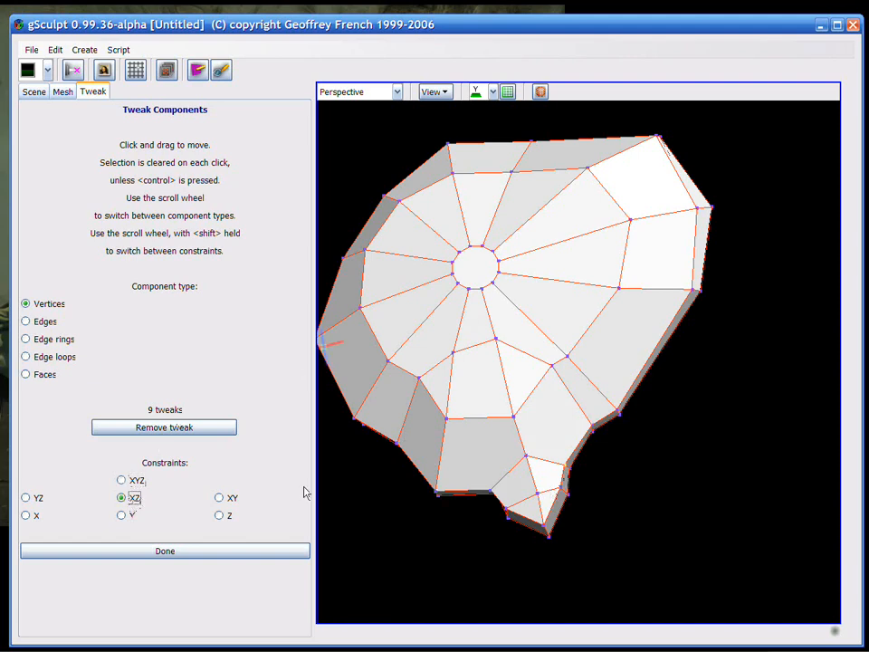
{"action": "middle_click_drag", "start_coordinate": [330, 479], "coordinate": [581, 618]}
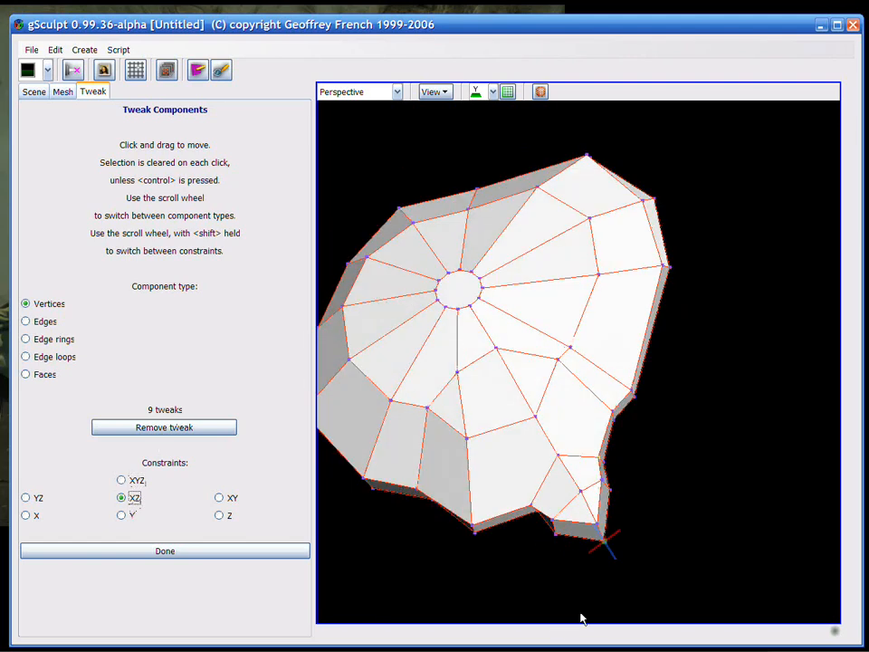
{"action": "left_click_drag", "start_coordinate": [595, 556], "coordinate": [571, 508]}
{"action": "middle_click_drag", "start_coordinate": [571, 513], "coordinate": [619, 308]}
{"action": "key", "text": "Escape"}
{"action": "middle_click_drag", "start_coordinate": [461, 252], "coordinate": [363, 266]}
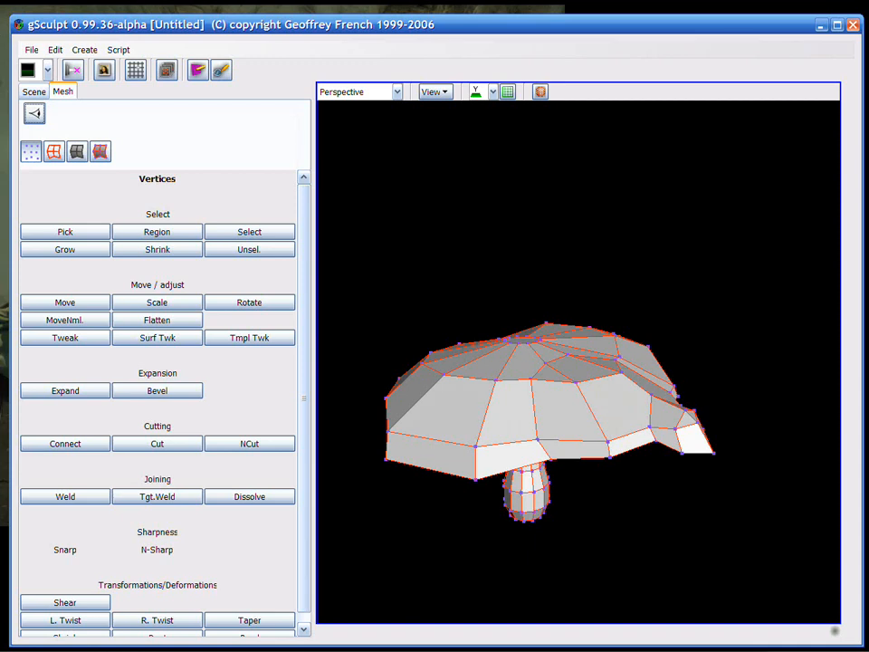